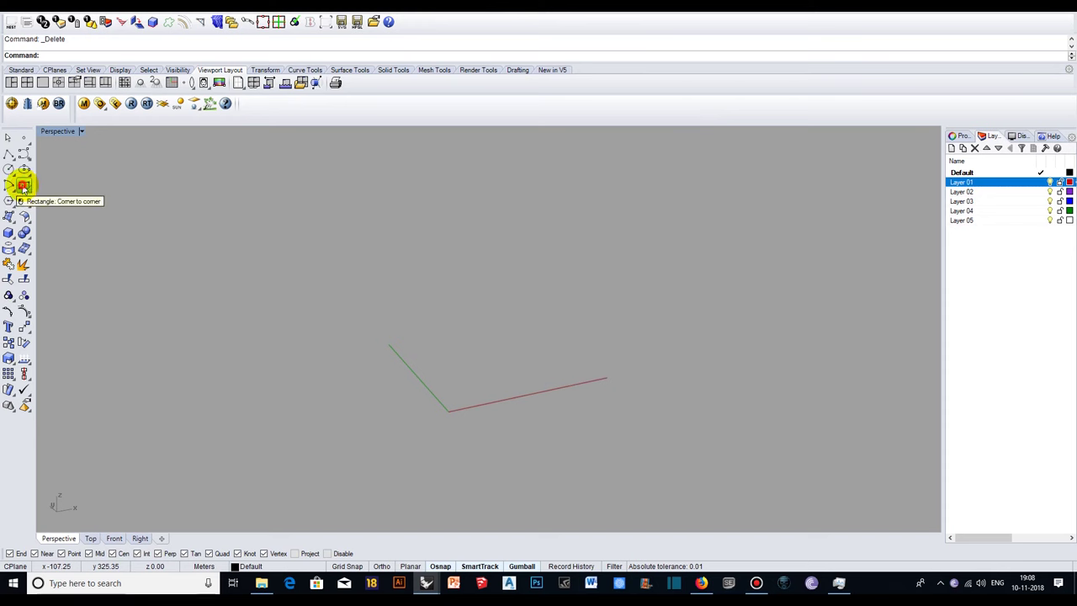
Start the Rectangle command from the left toolbar
{"action": "left_click", "coordinate": [24, 186]}
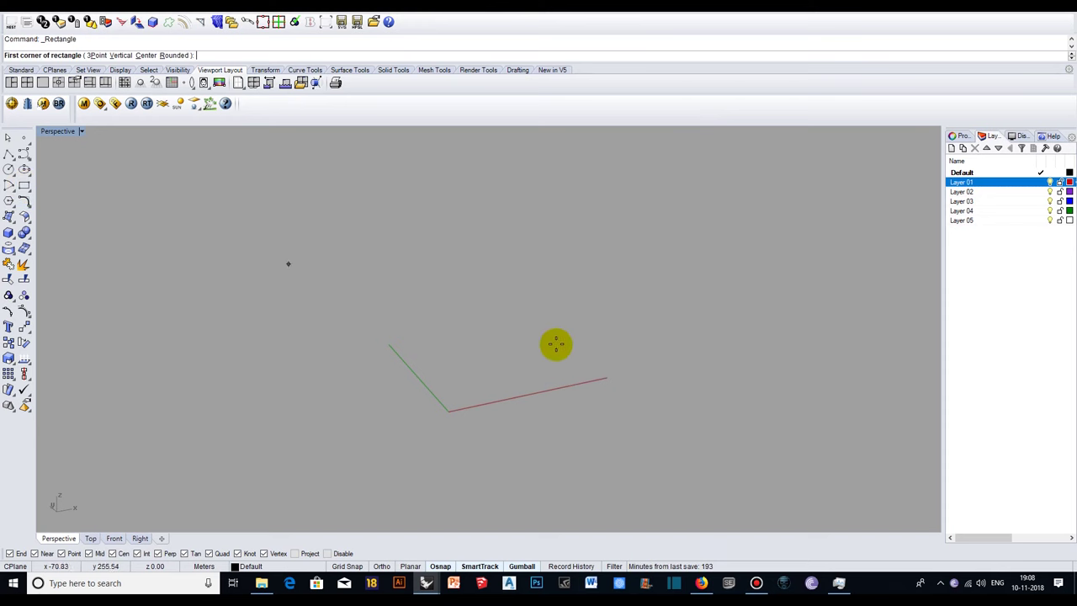
Draw a rectangle on the ground plane near the origin
{"action": "right_click_drag", "start_coordinate": [546, 341], "coordinate": [485, 364]}
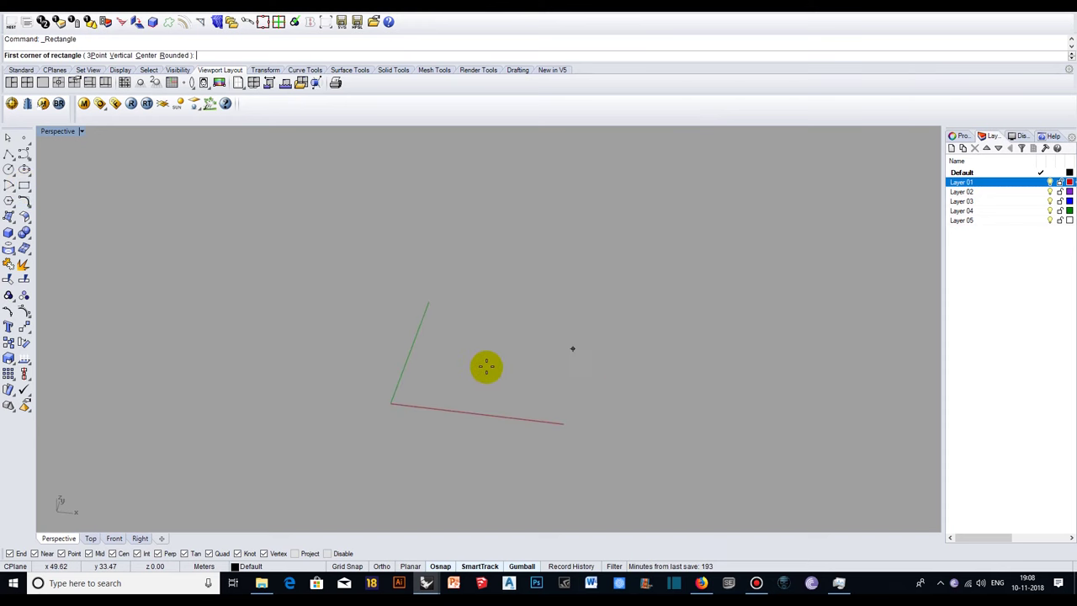
{"action": "scroll", "coordinate": [433, 385], "scroll_direction": "up", "scroll_amount": 2}
{"action": "scroll", "coordinate": [437, 390], "scroll_direction": "up", "scroll_amount": 1}
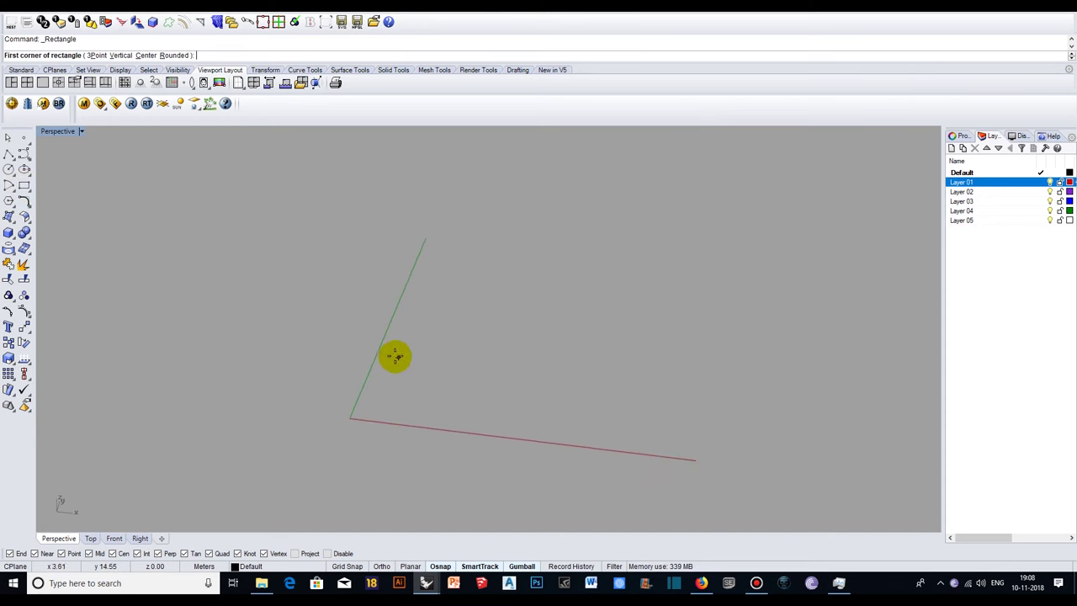
{"action": "left_click", "coordinate": [394, 355]}
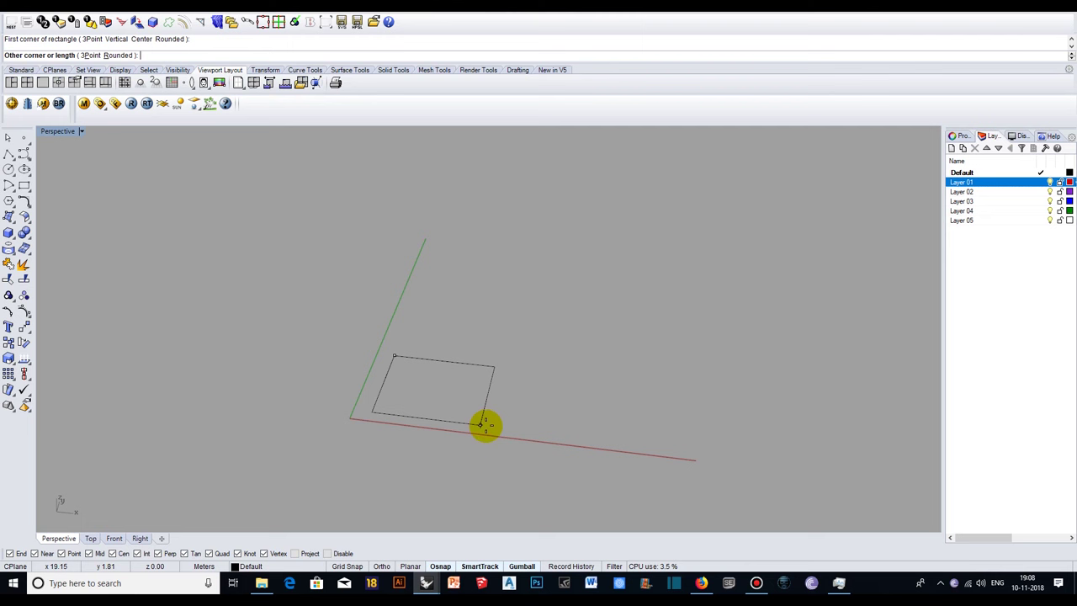
{"action": "left_click", "coordinate": [489, 428]}
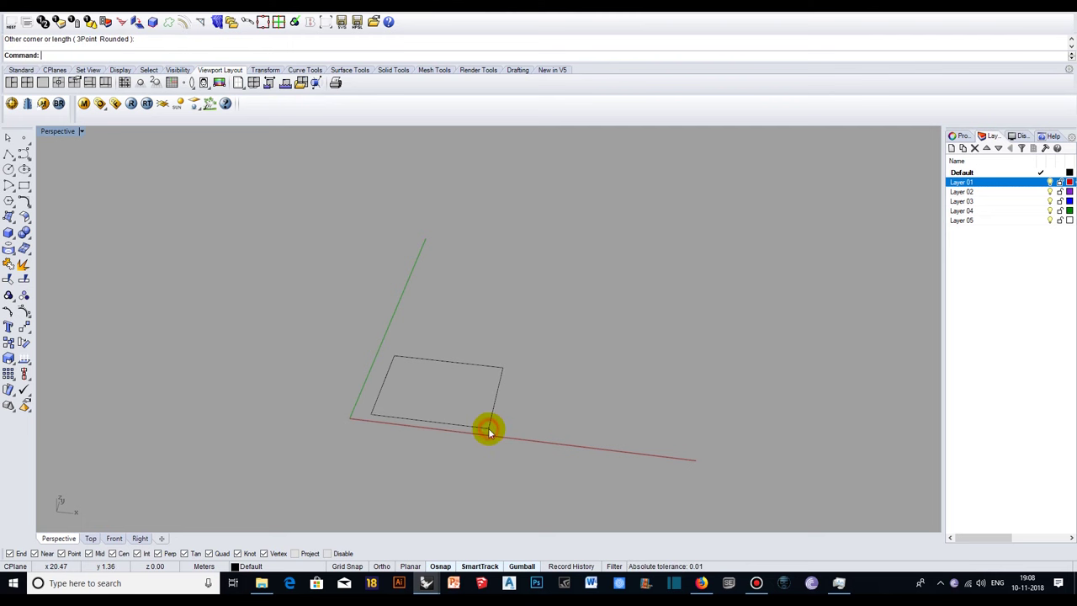
{"action": "right_click_drag", "start_coordinate": [426, 402], "coordinate": [489, 408]}
Turn the rectangle into a flat surface with PlanarSrf and keep it selected
{"action": "left_click", "coordinate": [498, 441]}
{"action": "type", "text": "P"}
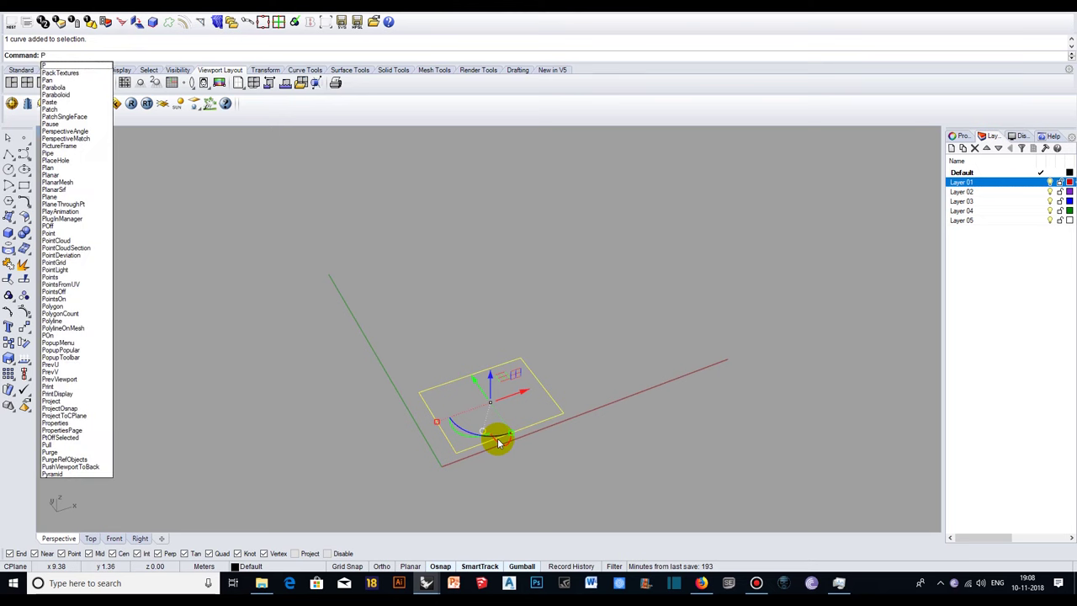
{"action": "type", "text": "lanarSrf"}
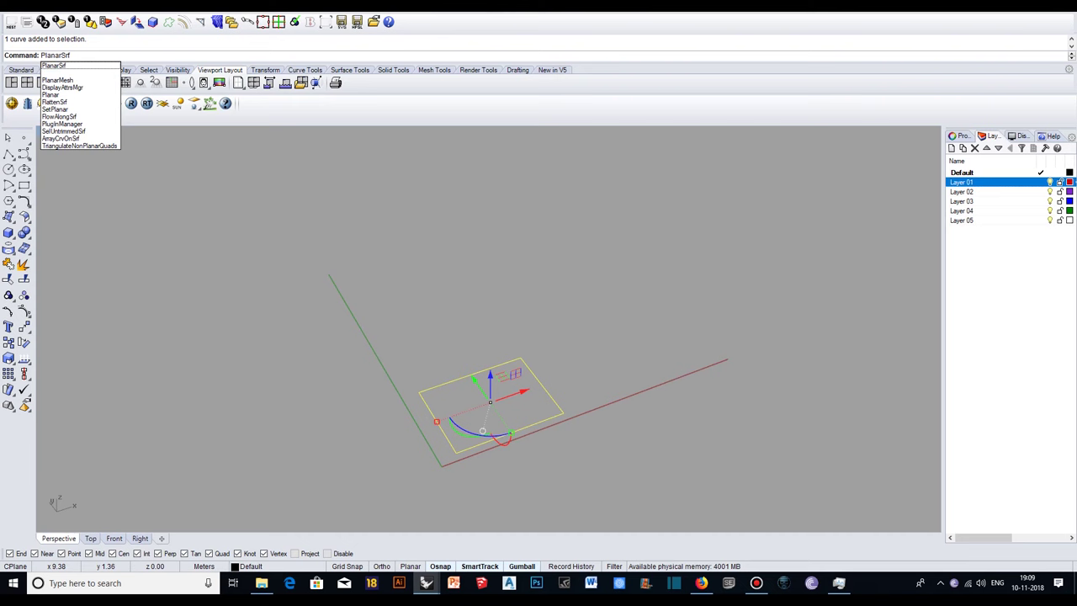
{"action": "key", "text": "Return"}
{"action": "right_click", "coordinate": [482, 446]}
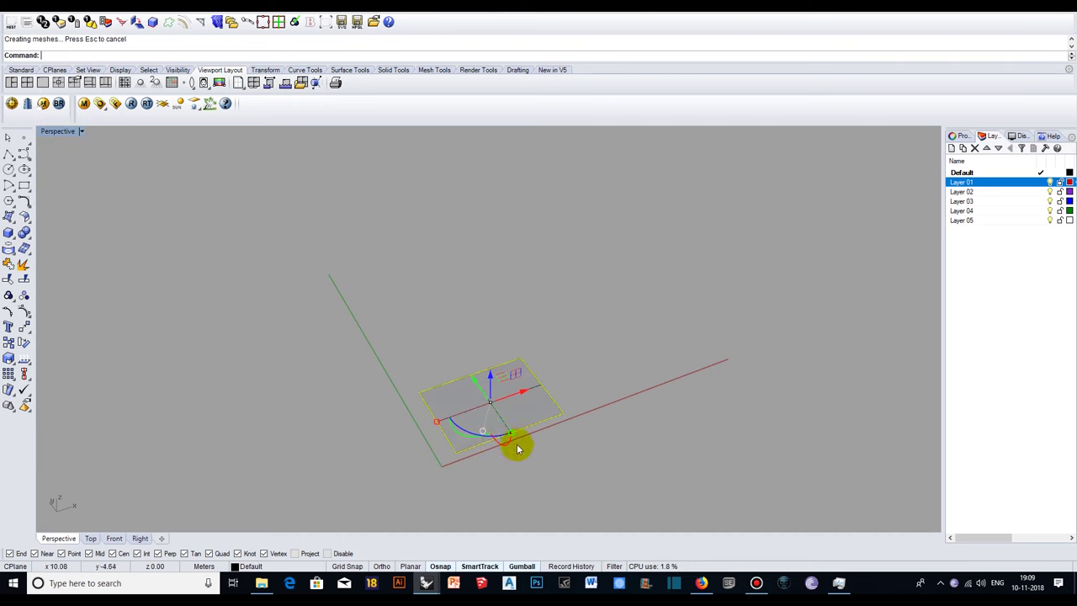
{"action": "left_click", "coordinate": [620, 344]}
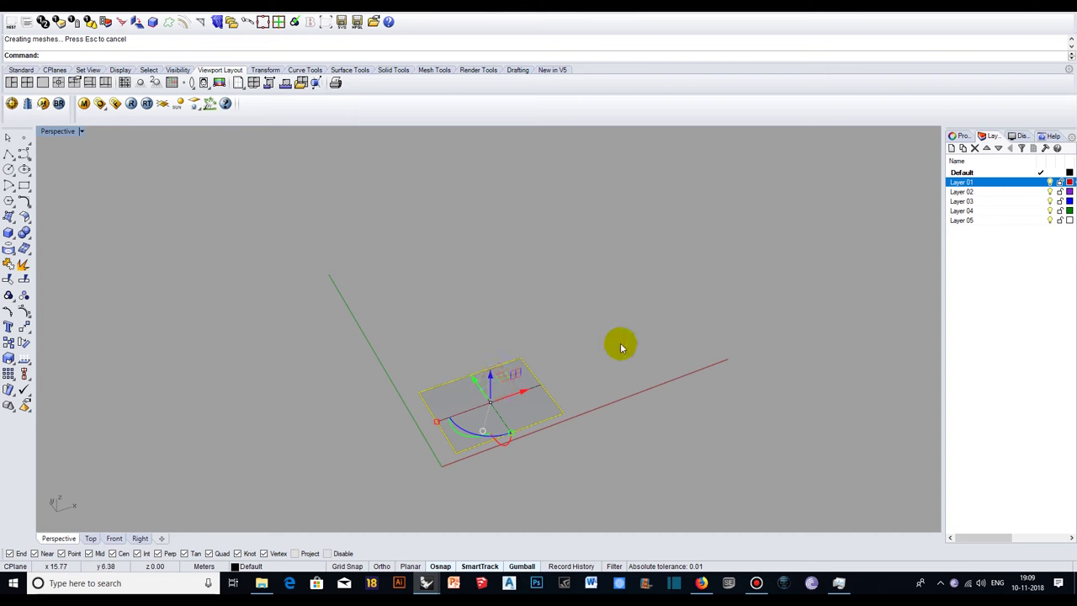
{"action": "right_click_drag", "start_coordinate": [529, 428], "coordinate": [510, 413]}
{"action": "left_click", "coordinate": [497, 410]}
{"action": "left_click", "coordinate": [561, 361]}
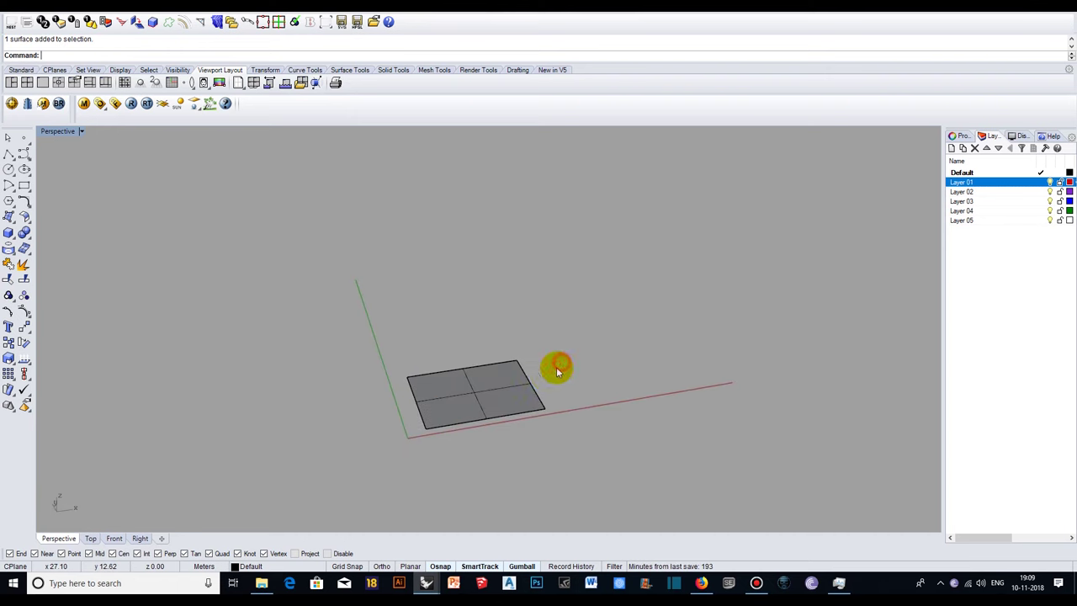
{"action": "left_click", "coordinate": [486, 407]}
Extrude the flat surface 50 m upward with ExtrudeSrf
{"action": "right_click", "coordinate": [487, 409]}
{"action": "type", "text": "ExtrudeSrf"}
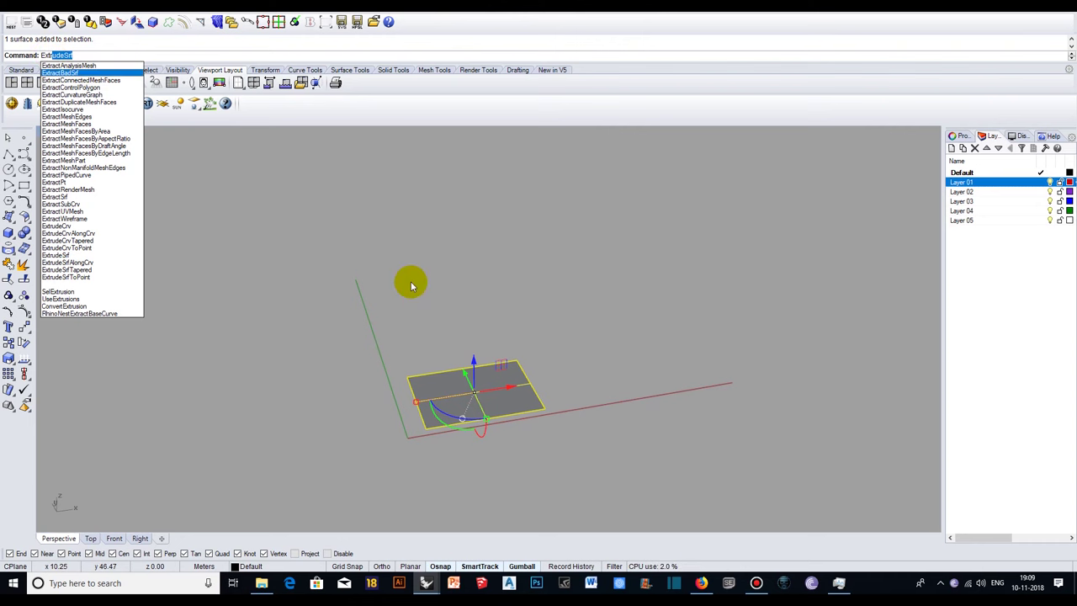
{"action": "left_click", "coordinate": [67, 55]}
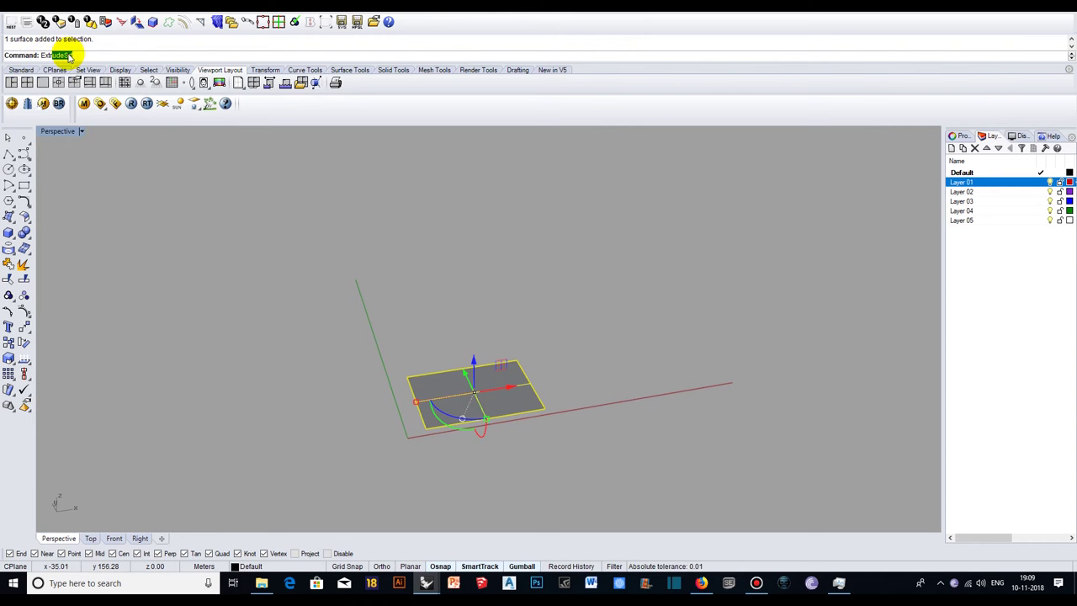
{"action": "key", "text": "Return"}
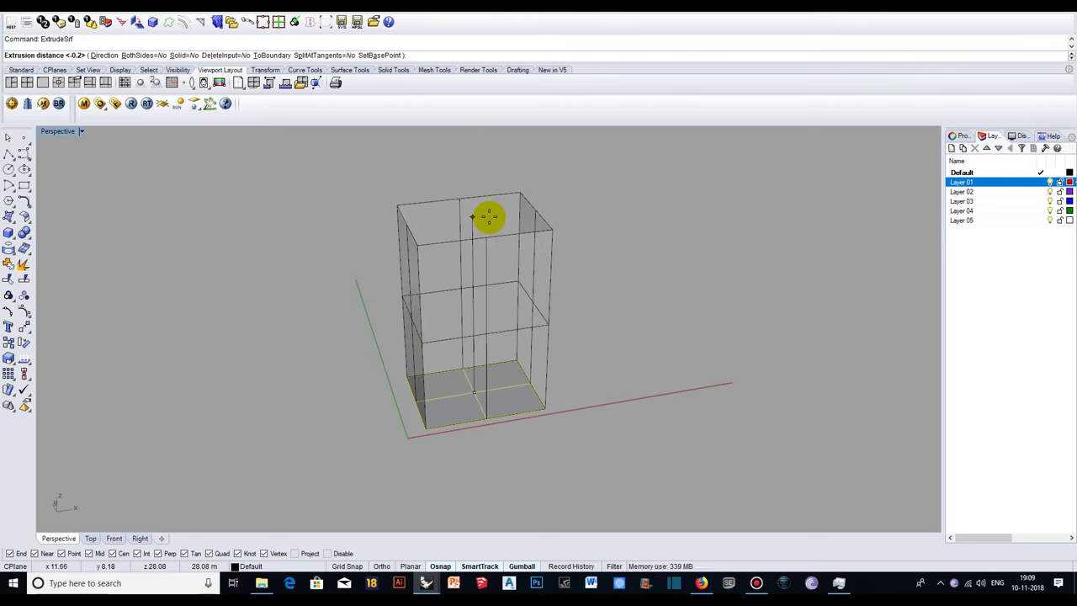
{"action": "type", "text": "50m"}
{"action": "right_click", "coordinate": [489, 216]}
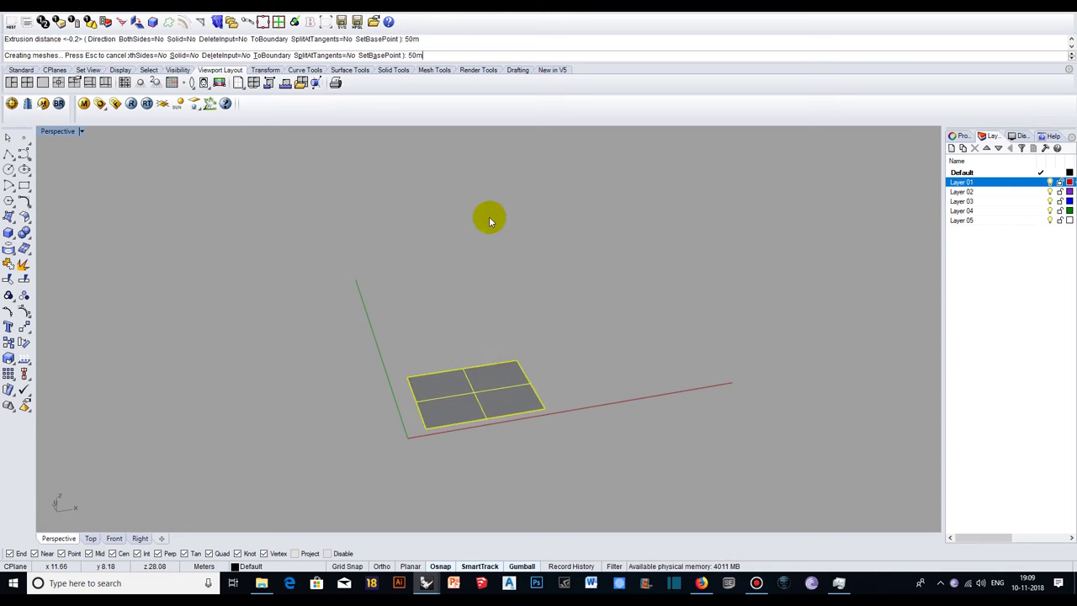
{"action": "scroll", "coordinate": [476, 351], "scroll_direction": "down", "scroll_amount": 2}
{"action": "mouse_move", "coordinate": [475, 355]}
{"action": "right_mouse_down"}
{"action": "mouse_move", "coordinate": [511, 217]}
{"action": "mouse_move", "coordinate": [548, 295]}
{"action": "right_mouse_up"}
{"action": "mouse_move", "coordinate": [562, 234]}
{"action": "right_mouse_down"}
{"action": "mouse_move", "coordinate": [541, 222]}
{"action": "mouse_move", "coordinate": [533, 331]}
{"action": "mouse_move", "coordinate": [547, 361]}
{"action": "right_mouse_up"}
Cap the open top of the tall box
{"action": "left_click", "coordinate": [499, 287]}
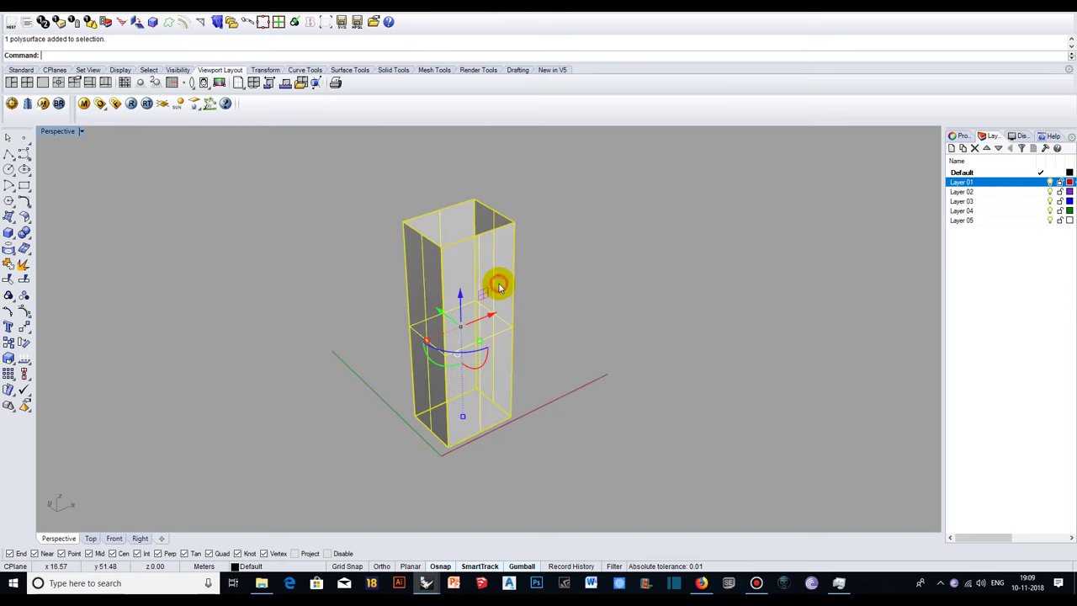
{"action": "type", "text": "Cap"}
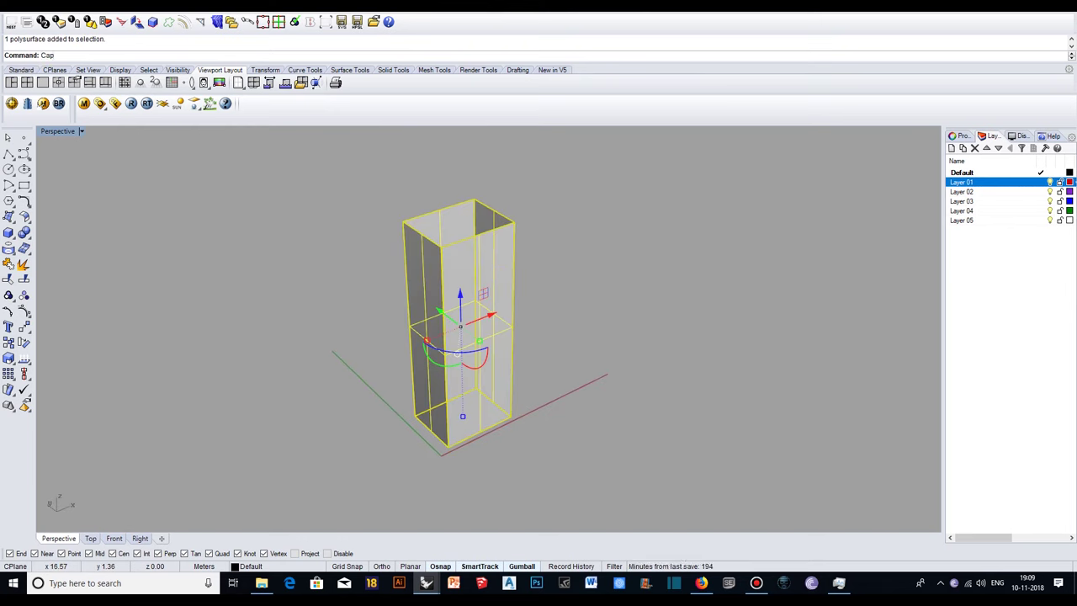
{"action": "key", "text": "Return"}
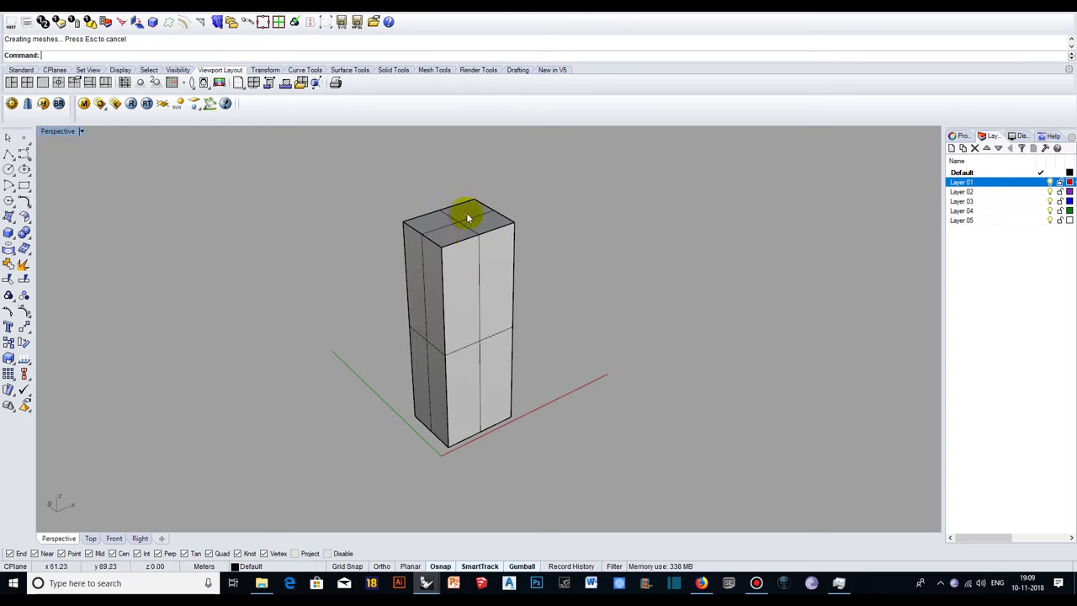
{"action": "mouse_move", "coordinate": [449, 233]}
{"action": "right_mouse_down"}
{"action": "mouse_move", "coordinate": [450, 303]}
{"action": "mouse_move", "coordinate": [560, 294]}
{"action": "mouse_move", "coordinate": [558, 308]}
{"action": "mouse_move", "coordinate": [409, 312]}
{"action": "mouse_move", "coordinate": [443, 329]}
{"action": "mouse_move", "coordinate": [413, 325]}
{"action": "mouse_move", "coordinate": [486, 291]}
{"action": "mouse_move", "coordinate": [498, 226]}
{"action": "mouse_move", "coordinate": [505, 387]}
{"action": "mouse_move", "coordinate": [522, 409]}
{"action": "mouse_move", "coordinate": [508, 365]}
{"action": "right_mouse_up"}
{"action": "type", "text": "Cage"}
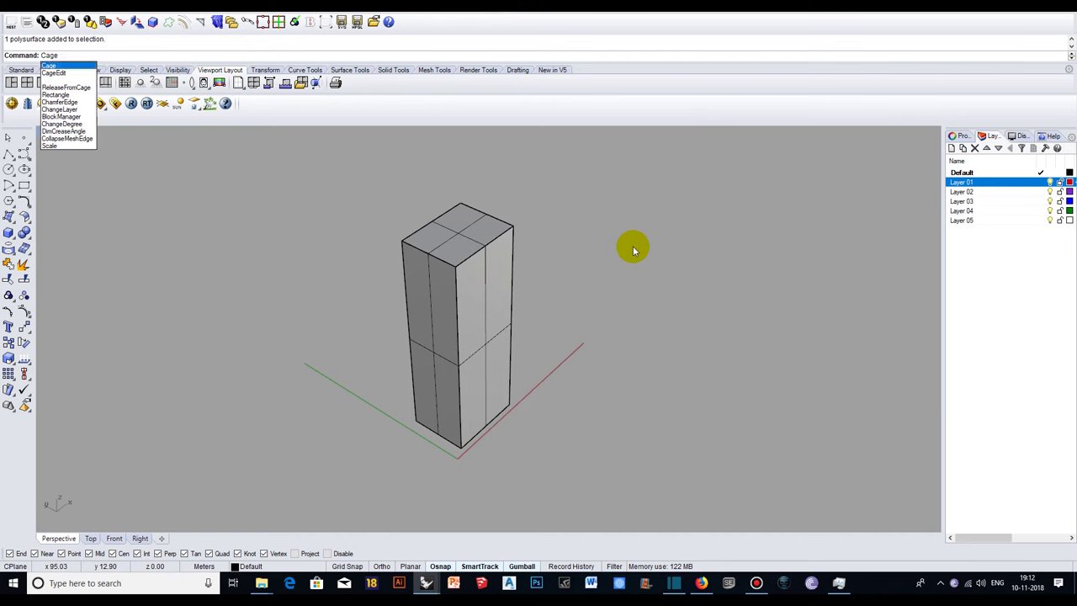
Put a world-aligned 2×2×2 bounding-box cage on the box with Global coverage
{"action": "key", "text": "Return"}
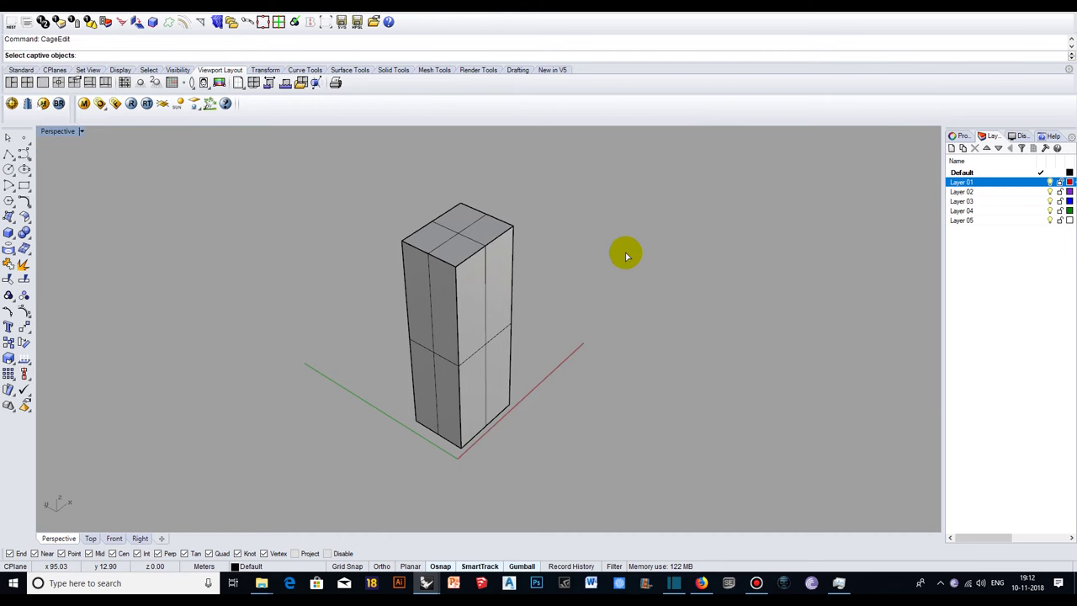
{"action": "left_click", "coordinate": [486, 284]}
{"action": "key", "text": "Return"}
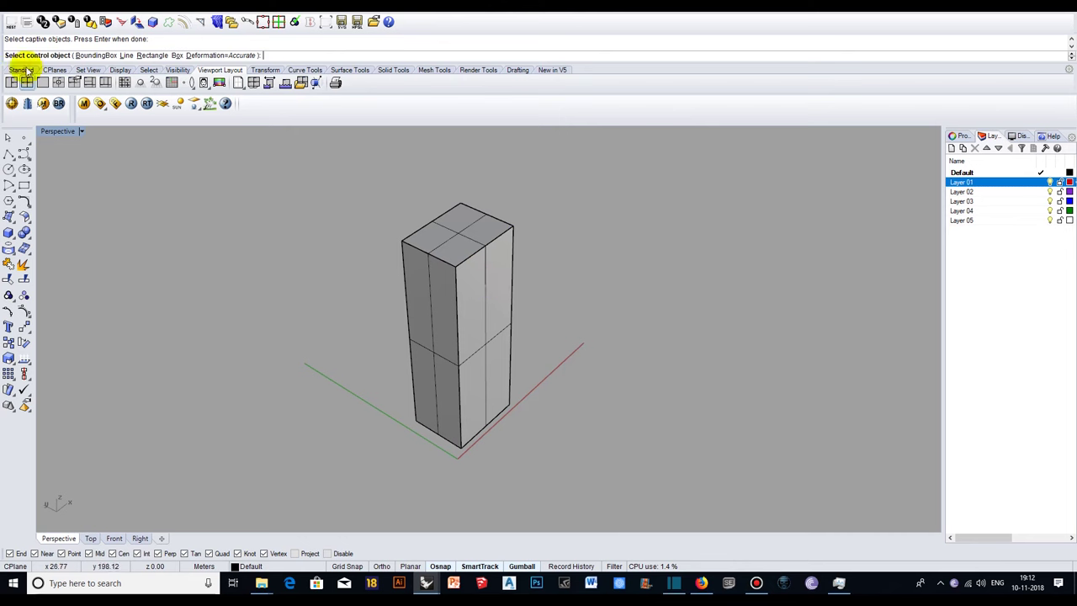
{"action": "left_click", "coordinate": [90, 57]}
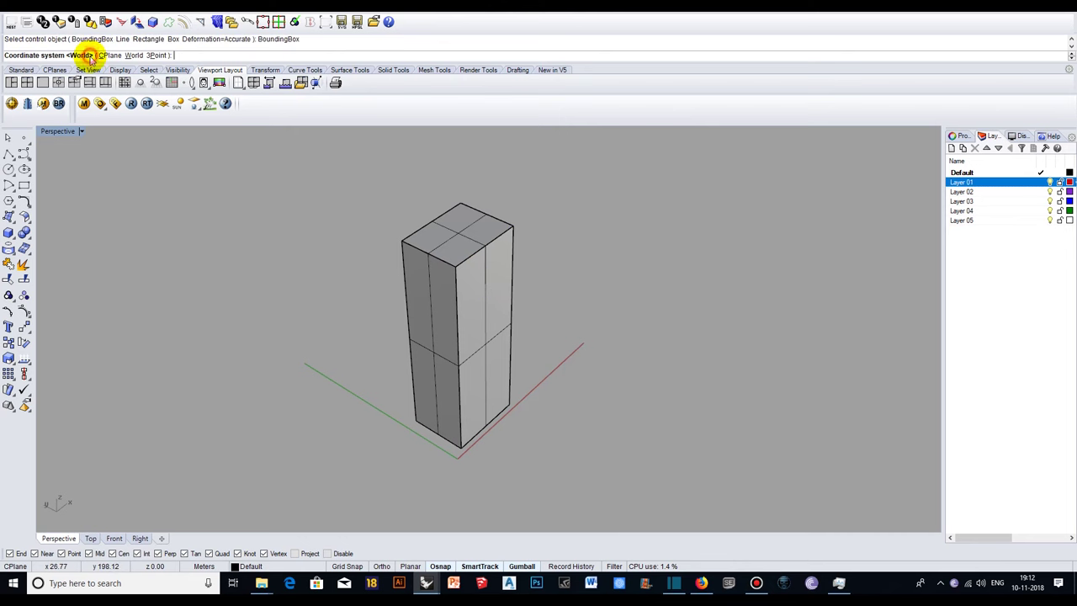
{"action": "left_click", "coordinate": [132, 59]}
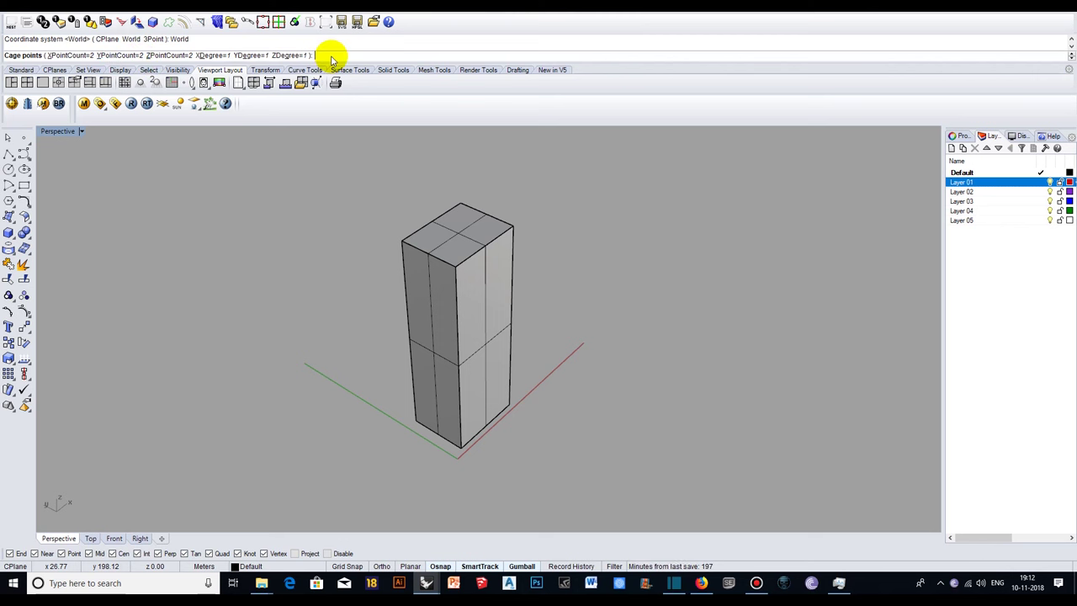
{"action": "key", "text": "Return"}
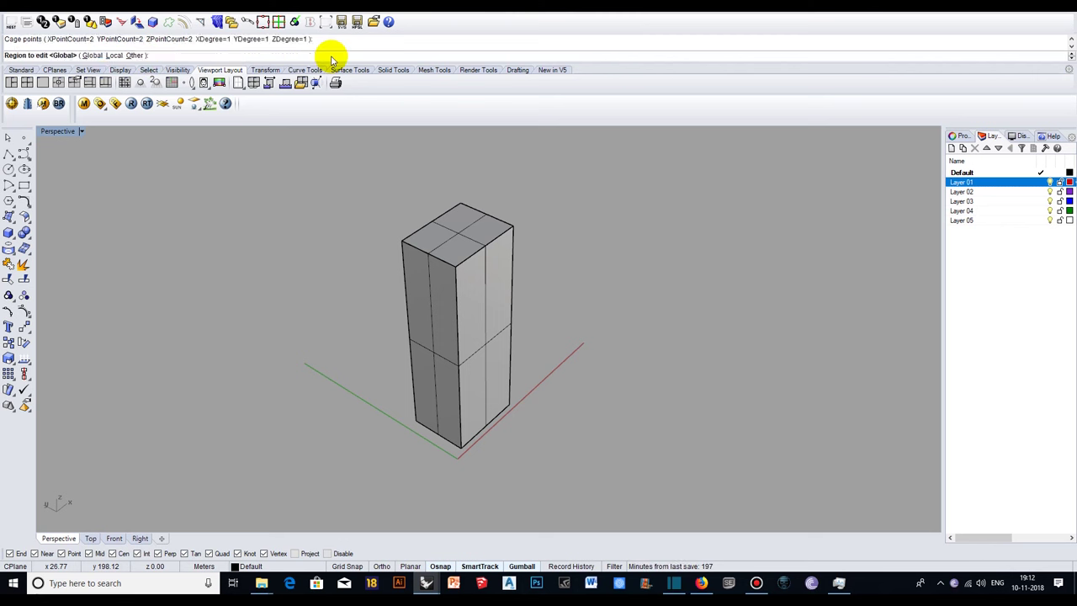
{"action": "left_click", "coordinate": [95, 55]}
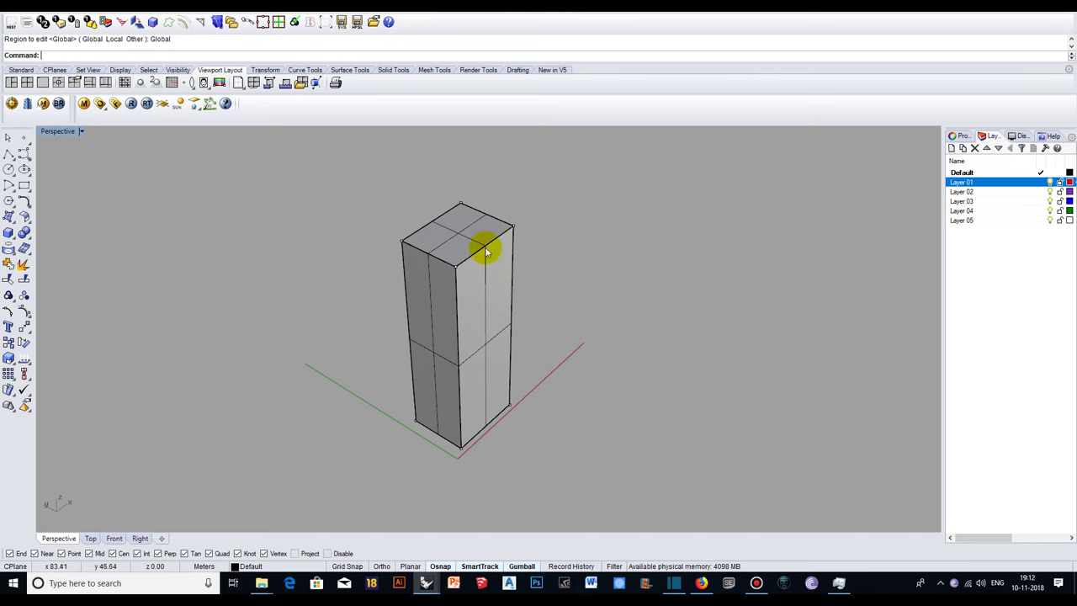
Orbit around the cage and trial-select its four top points
{"action": "mouse_move", "coordinate": [447, 409]}
{"action": "right_mouse_down"}
{"action": "mouse_move", "coordinate": [520, 269]}
{"action": "mouse_move", "coordinate": [547, 247]}
{"action": "right_mouse_up"}
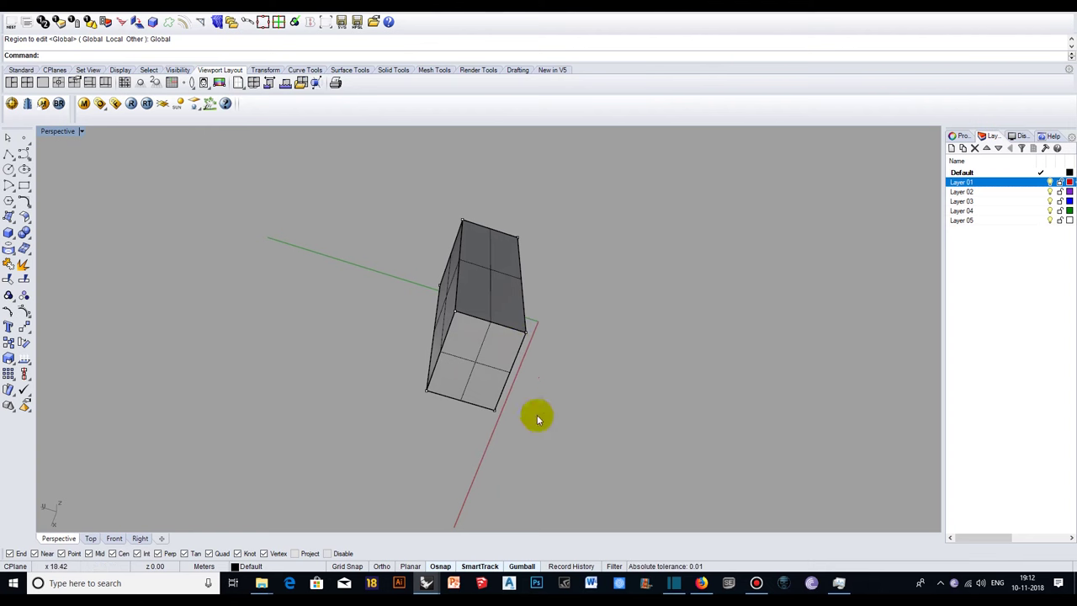
{"action": "key", "text": "Home"}
{"action": "right_click_drag", "start_coordinate": [511, 276], "coordinate": [462, 348]}
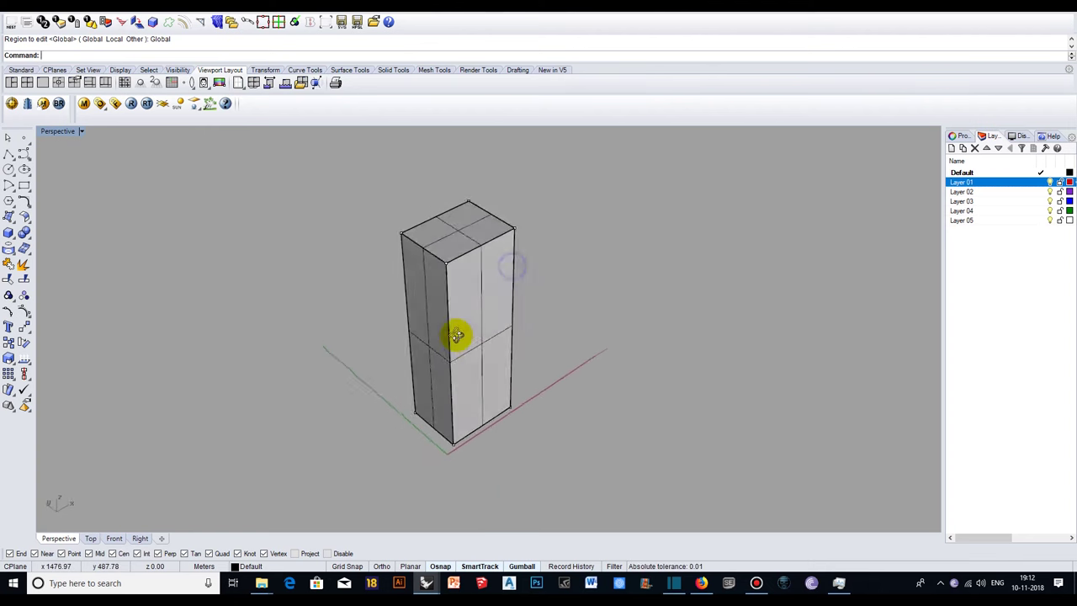
{"action": "left_click_drag", "start_coordinate": [351, 194], "coordinate": [547, 294]}
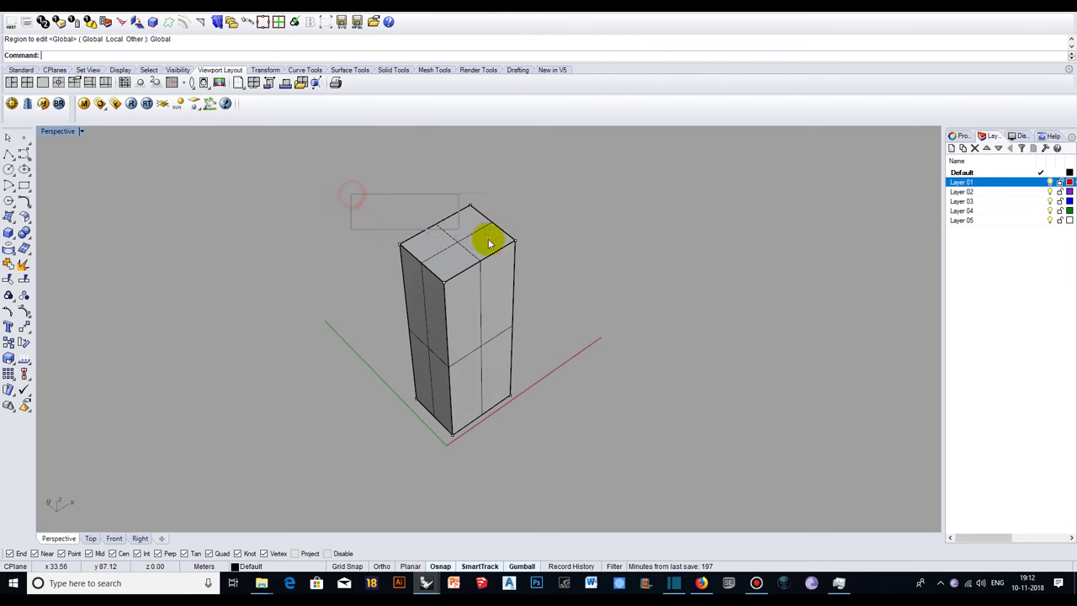
{"action": "left_click", "coordinate": [568, 262]}
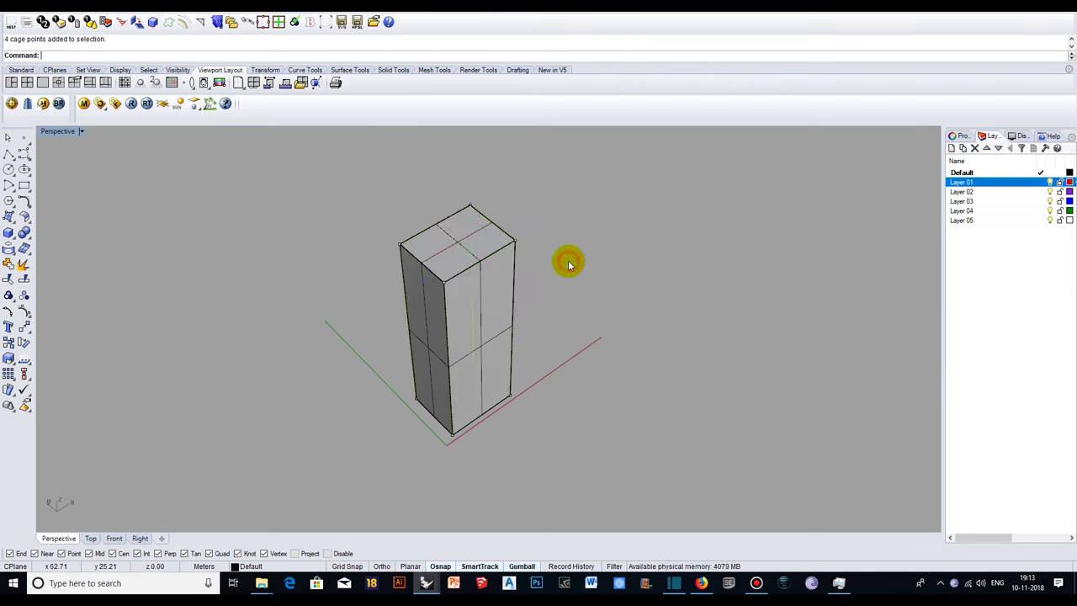
Draw a diagonal polyline across the box top to mark its midpoint
{"action": "left_click", "coordinate": [9, 159]}
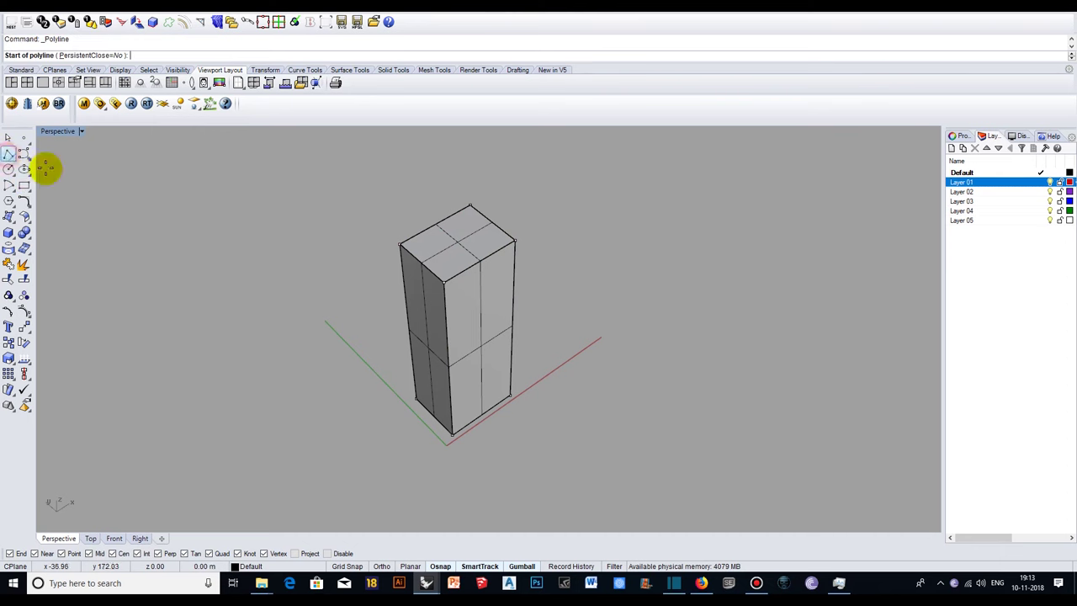
{"action": "left_click", "coordinate": [468, 206]}
{"action": "left_click", "coordinate": [443, 279]}
{"action": "key", "text": "Return"}
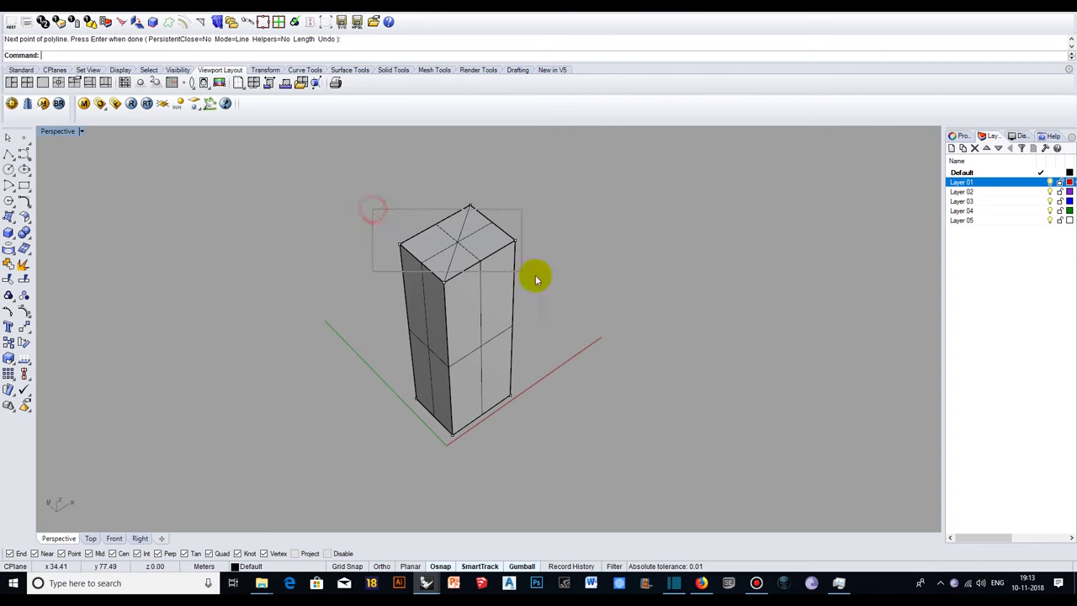
Rotate the cage's top points 30 degrees about the top midpoint
{"action": "left_click_drag", "start_coordinate": [355, 180], "coordinate": [565, 285]}
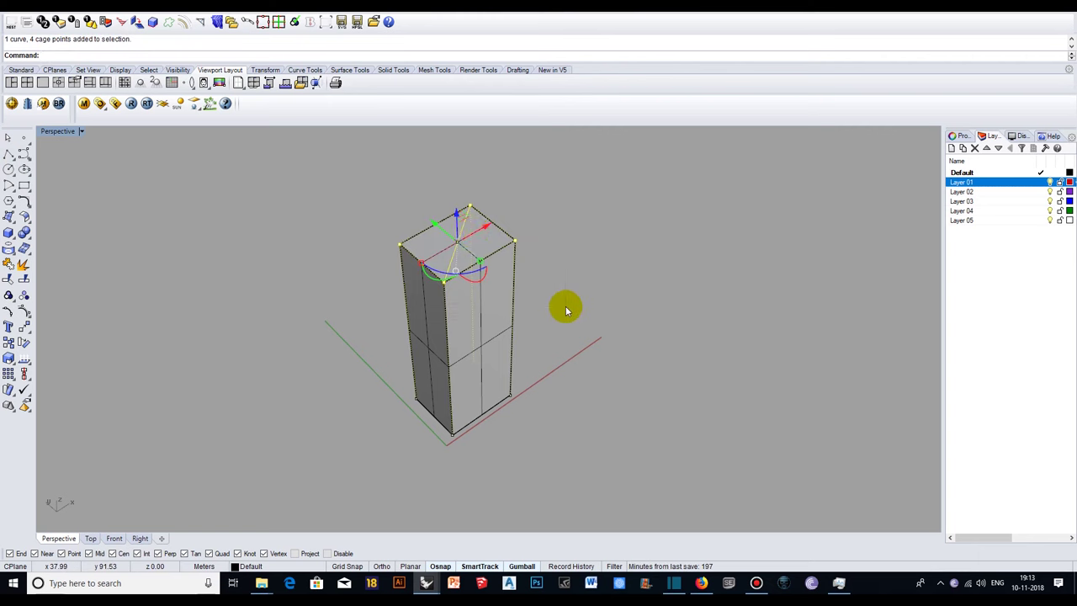
{"action": "left_click", "coordinate": [462, 235]}
{"action": "left_click", "coordinate": [465, 222]}
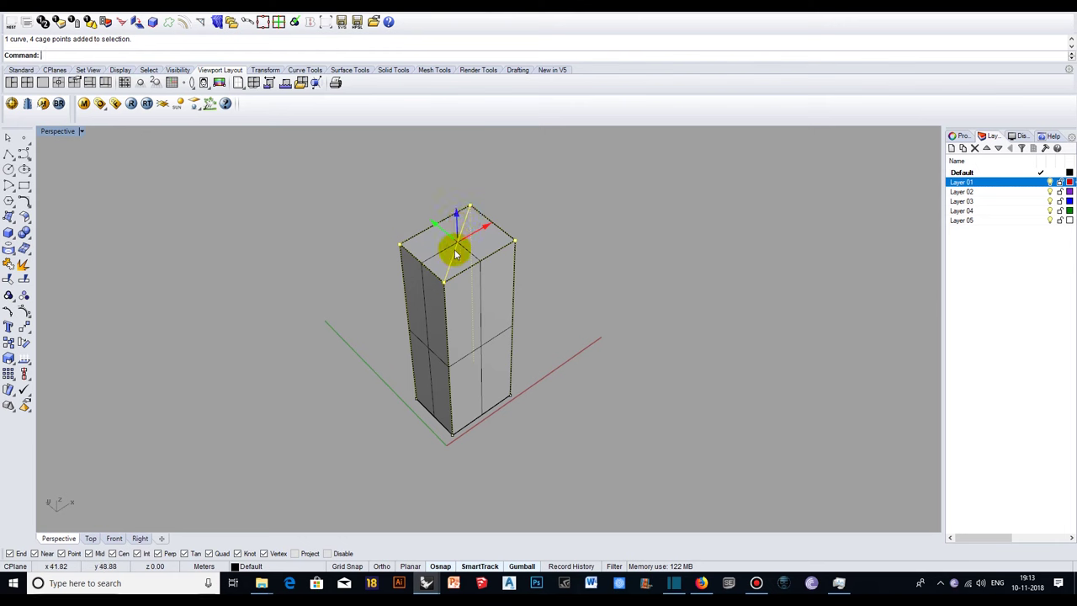
{"action": "left_click", "coordinate": [454, 250], "text": "ctrl"}
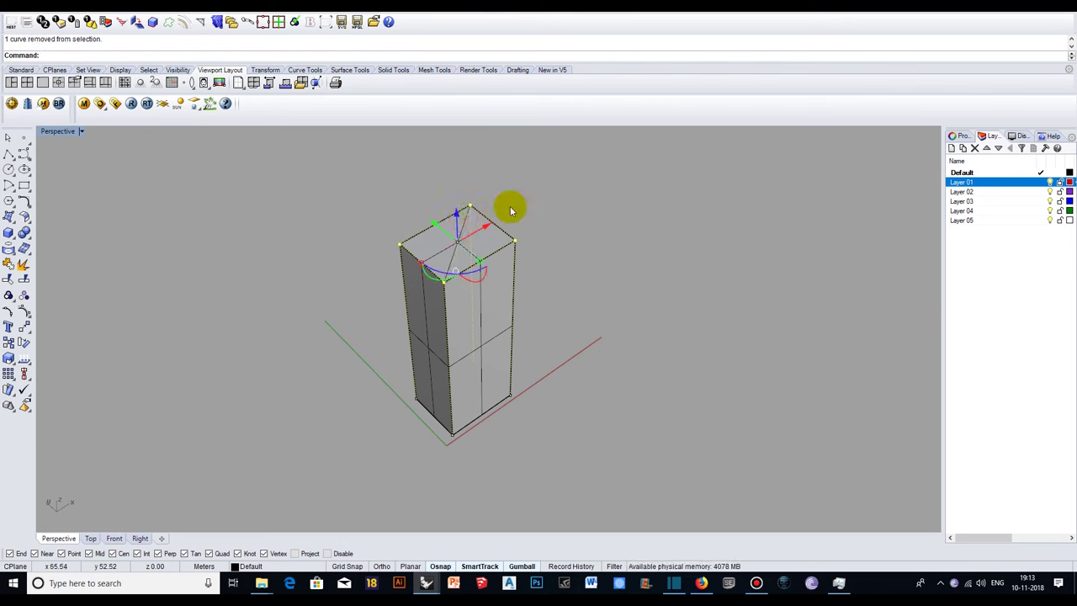
{"action": "type", "text": "Rotate"}
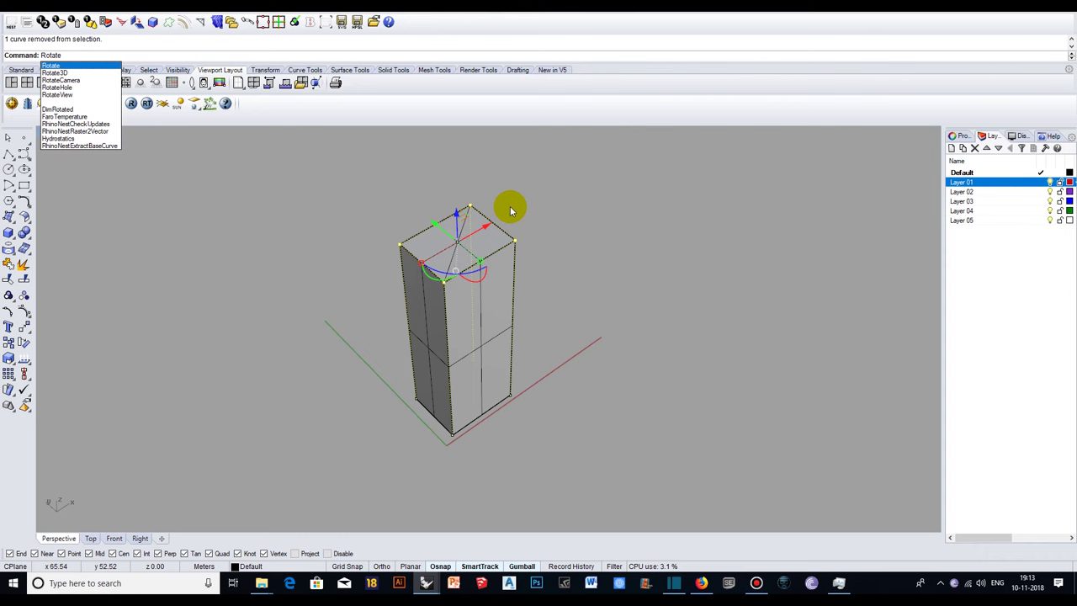
{"action": "key", "text": "Return"}
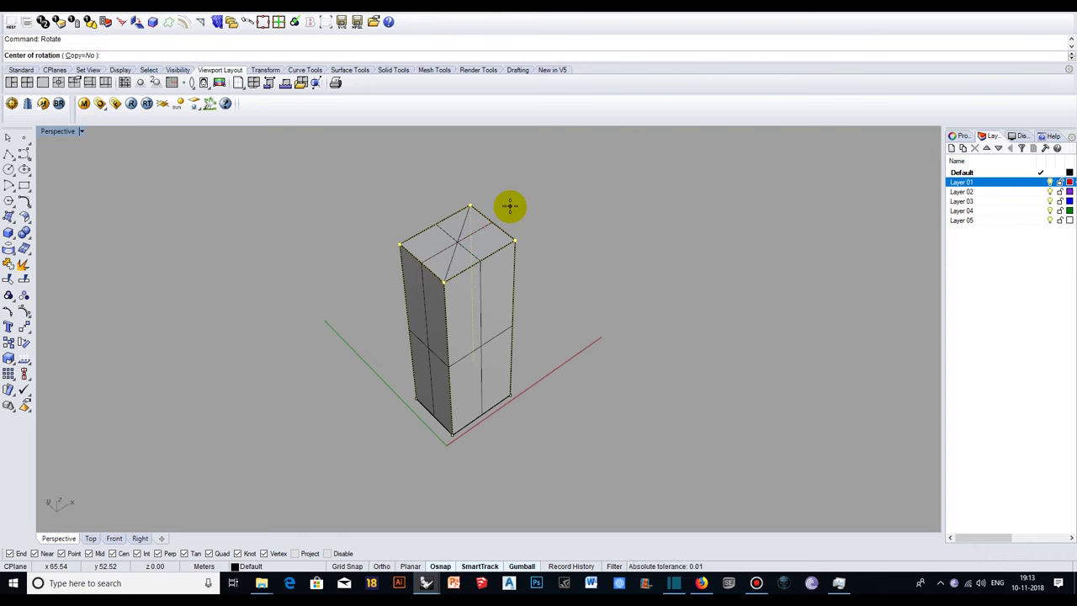
{"action": "left_click", "coordinate": [457, 242]}
{"action": "type", "text": "30"}
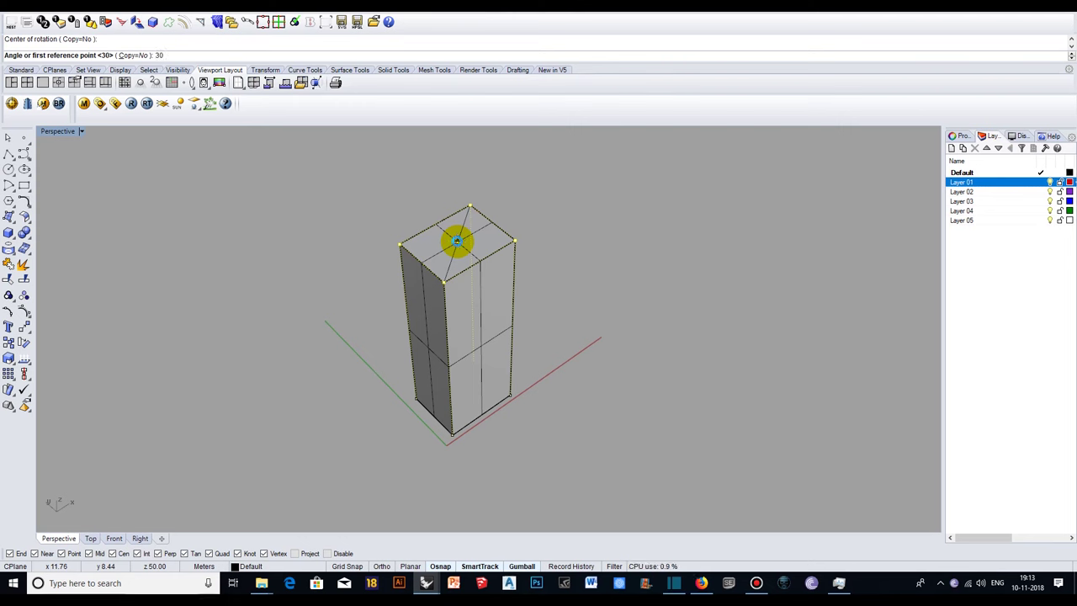
{"action": "key", "text": "Return"}
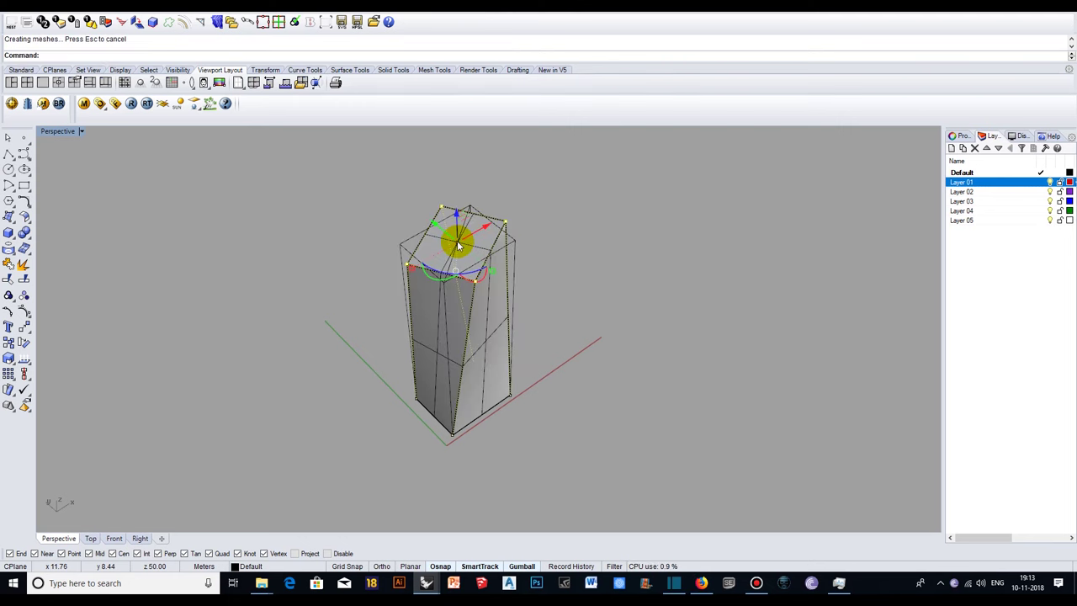
Delete the deformation cage and the leftover diagonal curve
{"action": "left_click", "coordinate": [546, 250]}
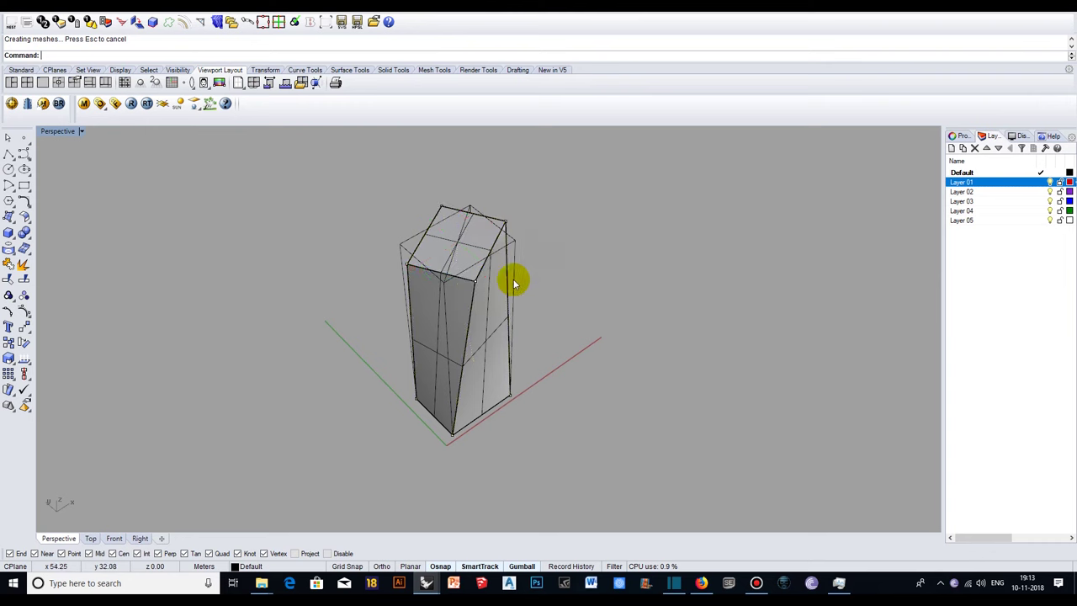
{"action": "right_click_drag", "start_coordinate": [441, 334], "coordinate": [488, 319]}
{"action": "left_click", "coordinate": [415, 269]}
{"action": "key", "text": "Delete"}
{"action": "scroll", "coordinate": [463, 248], "scroll_direction": "up", "scroll_amount": 3}
{"action": "scroll", "coordinate": [463, 248], "scroll_direction": "up", "scroll_amount": 2}
{"action": "left_click", "coordinate": [464, 251]}
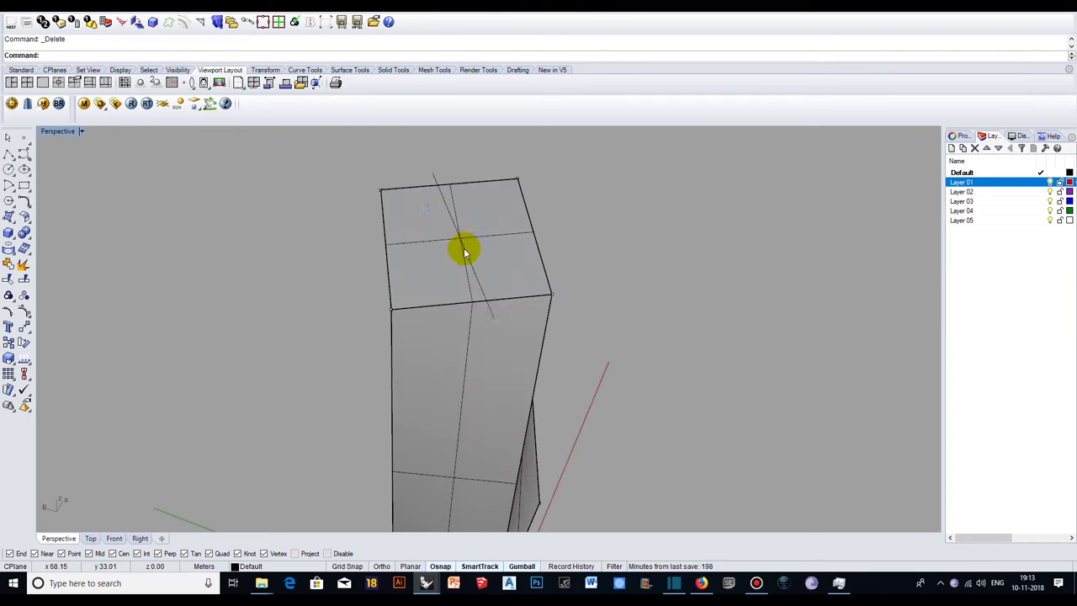
{"action": "key", "text": "Delete"}
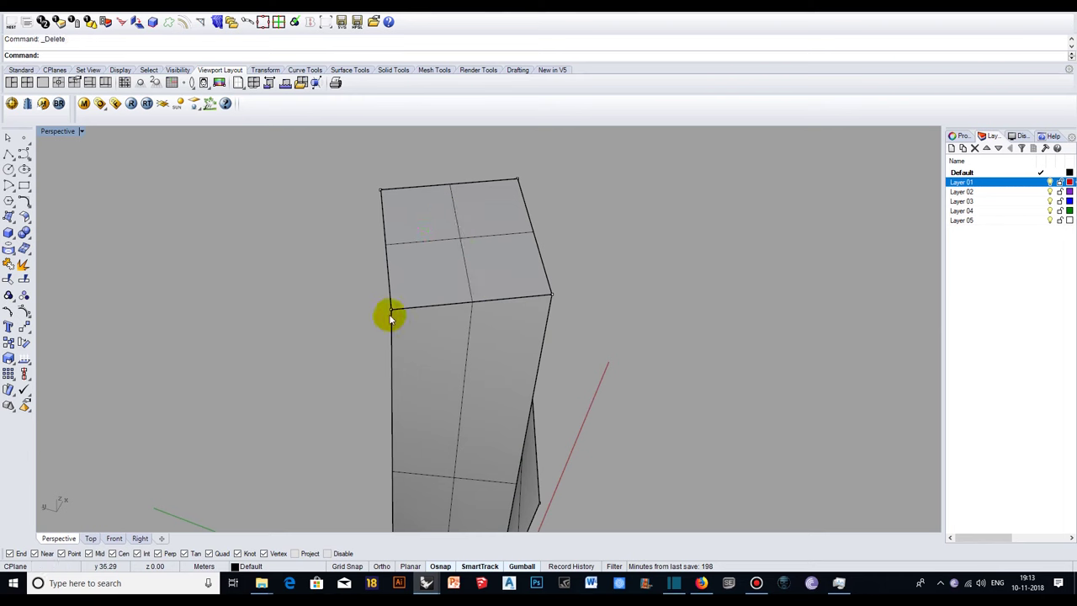
{"action": "mouse_move", "coordinate": [337, 373]}
{"action": "right_mouse_down"}
{"action": "mouse_move", "coordinate": [719, 334]}
{"action": "mouse_move", "coordinate": [472, 343]}
{"action": "mouse_move", "coordinate": [572, 344]}
{"action": "mouse_move", "coordinate": [366, 366]}
{"action": "mouse_move", "coordinate": [594, 379]}
{"action": "mouse_move", "coordinate": [326, 375]}
{"action": "right_mouse_up"}
{"action": "scroll", "coordinate": [447, 354], "scroll_direction": "down", "scroll_amount": 4}
{"action": "scroll", "coordinate": [423, 409], "scroll_direction": "down", "scroll_amount": 1}
Draw a large rectangle on the ground around the tower's base
{"action": "mouse_move", "coordinate": [423, 409]}
{"action": "right_mouse_down"}
{"action": "mouse_move", "coordinate": [510, 393]}
{"action": "mouse_move", "coordinate": [353, 320]}
{"action": "right_mouse_up"}
{"action": "left_click", "coordinate": [23, 185]}
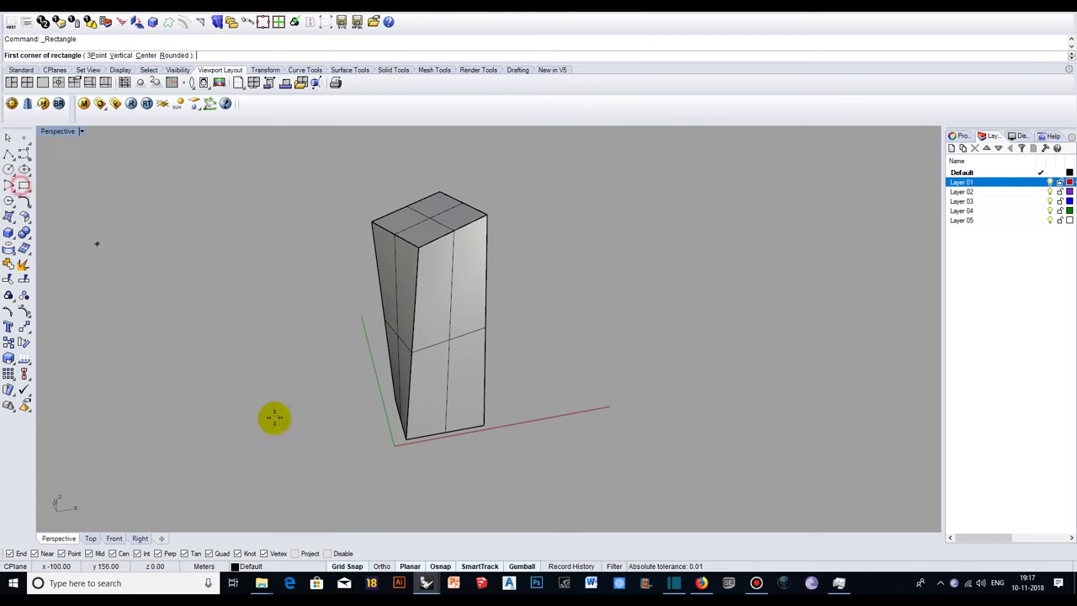
{"action": "left_click", "coordinate": [342, 494]}
{"action": "left_click", "coordinate": [528, 305]}
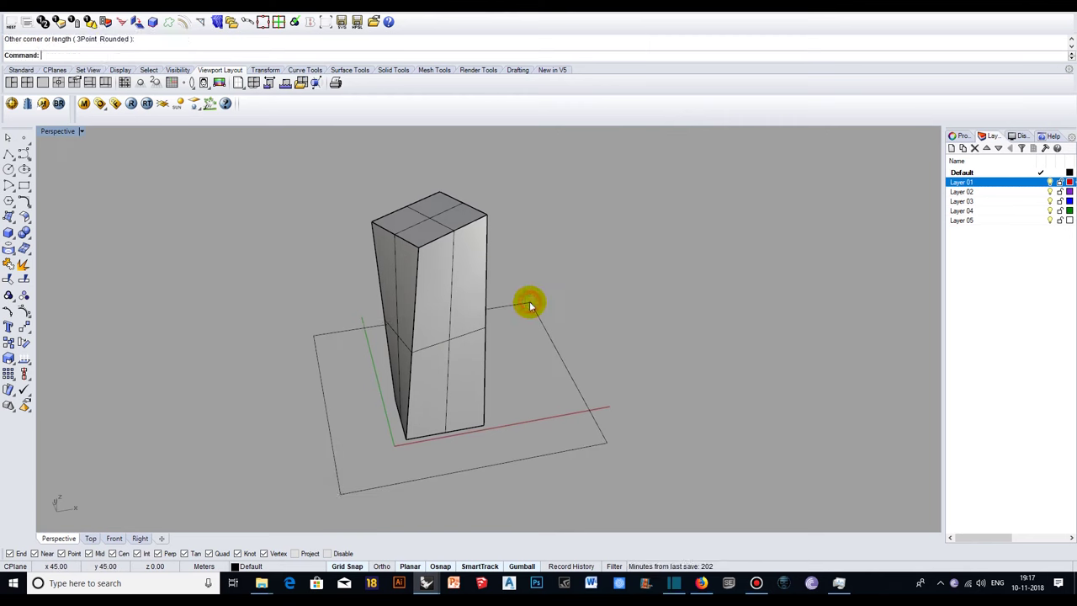
Make the ground rectangle a planar surface, cancel the stray extrusion, and reselect it
{"action": "left_click", "coordinate": [529, 304]}
{"action": "type", "text": "Planar"}
{"action": "right_click", "coordinate": [528, 301]}
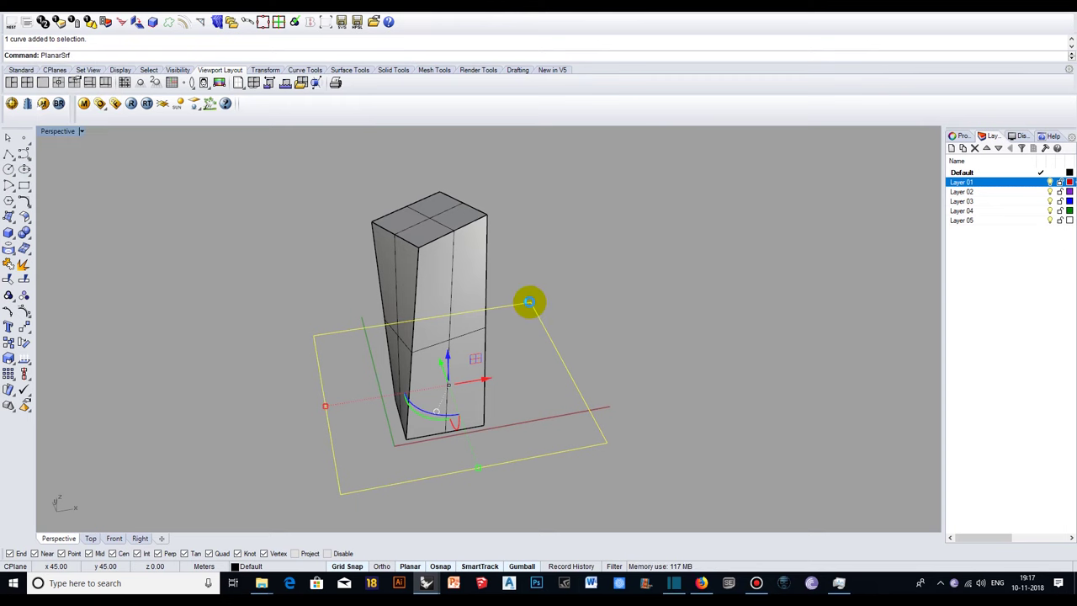
{"action": "key", "text": "Return"}
{"action": "mouse_move", "coordinate": [584, 314]}
{"action": "right_mouse_down"}
{"action": "mouse_move", "coordinate": [571, 313]}
{"action": "mouse_move", "coordinate": [573, 342]}
{"action": "right_mouse_up"}
{"action": "key", "text": "Escape"}
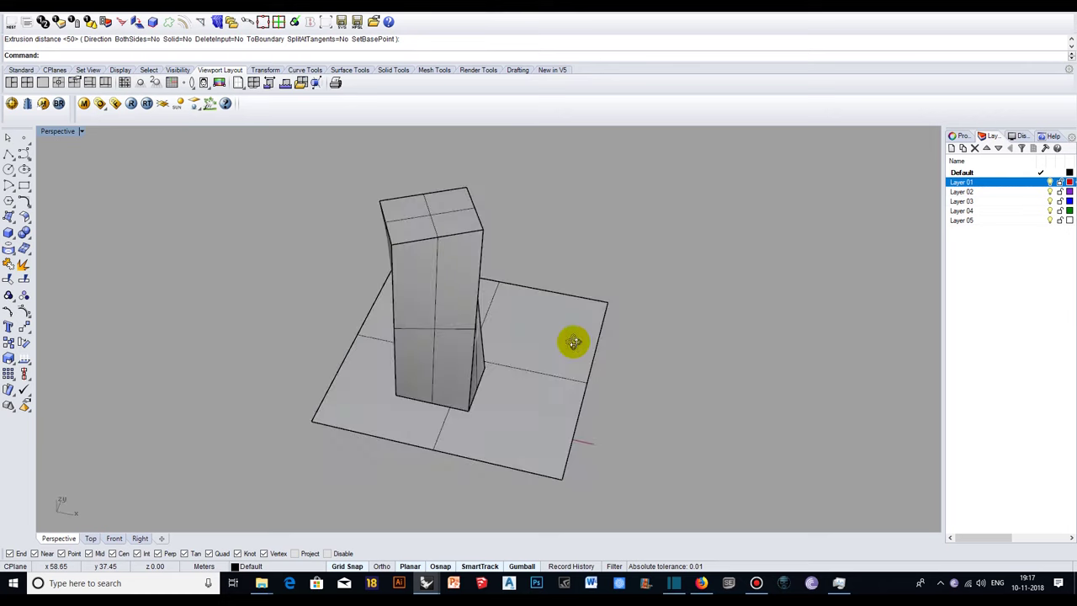
{"action": "left_click", "coordinate": [574, 345]}
{"action": "type", "text": "Array"}
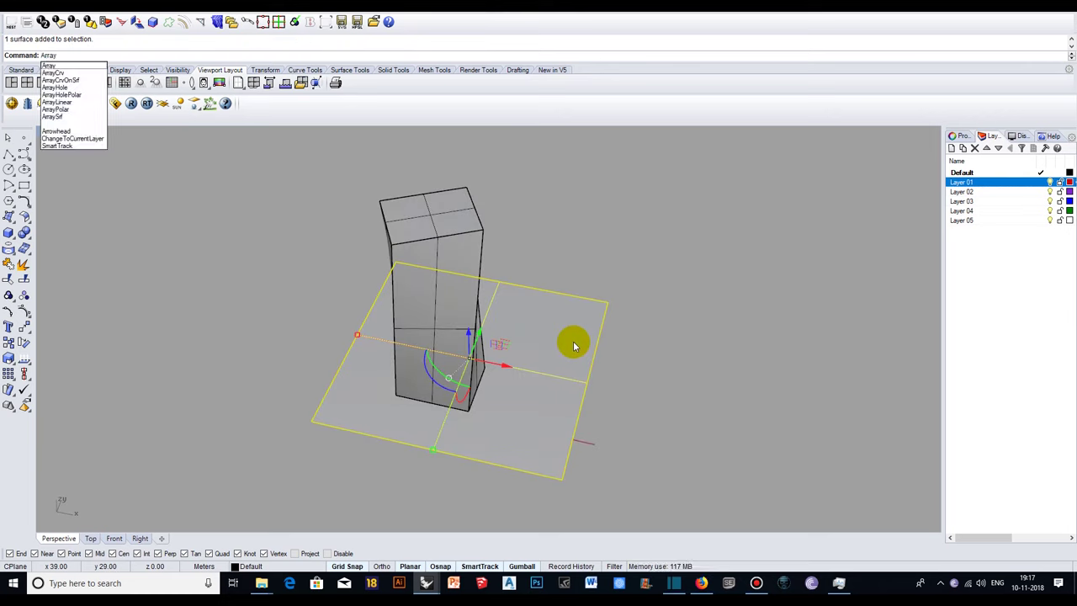
Array the surface 1×1×16 with 3.2 m Z spacing through the tower
{"action": "key", "text": "Return"}
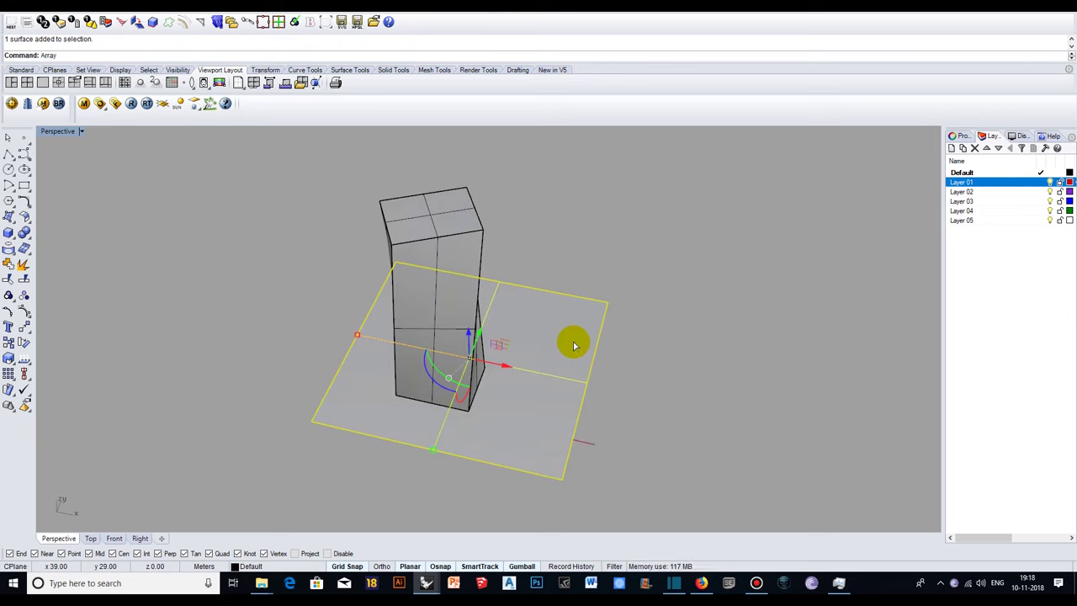
{"action": "key", "text": "Return"}
{"action": "key", "text": "Return"}
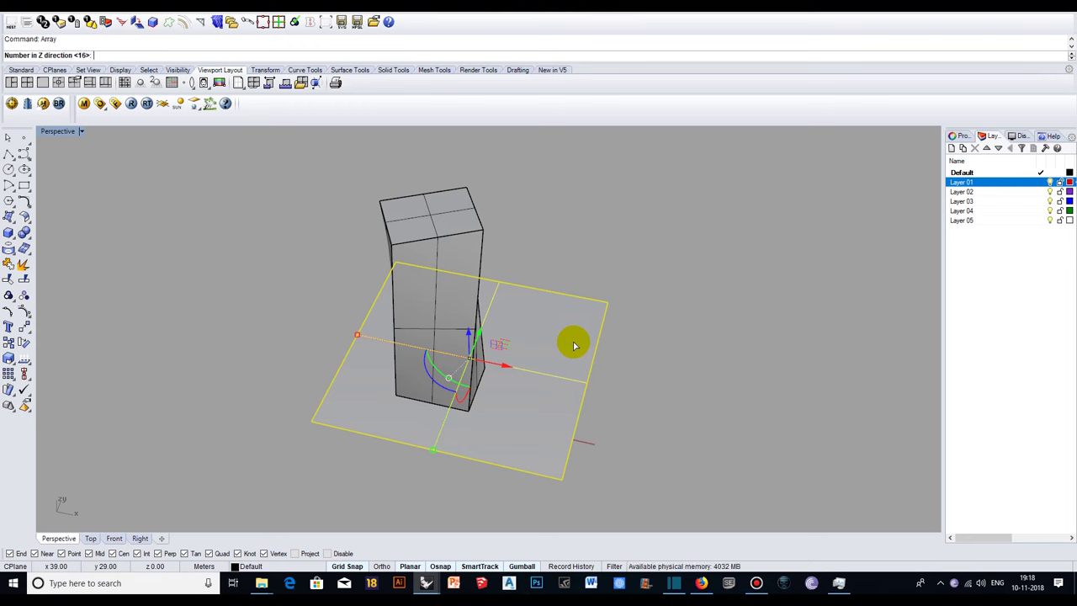
{"action": "type", "text": "16"}
{"action": "right_click", "coordinate": [573, 341]}
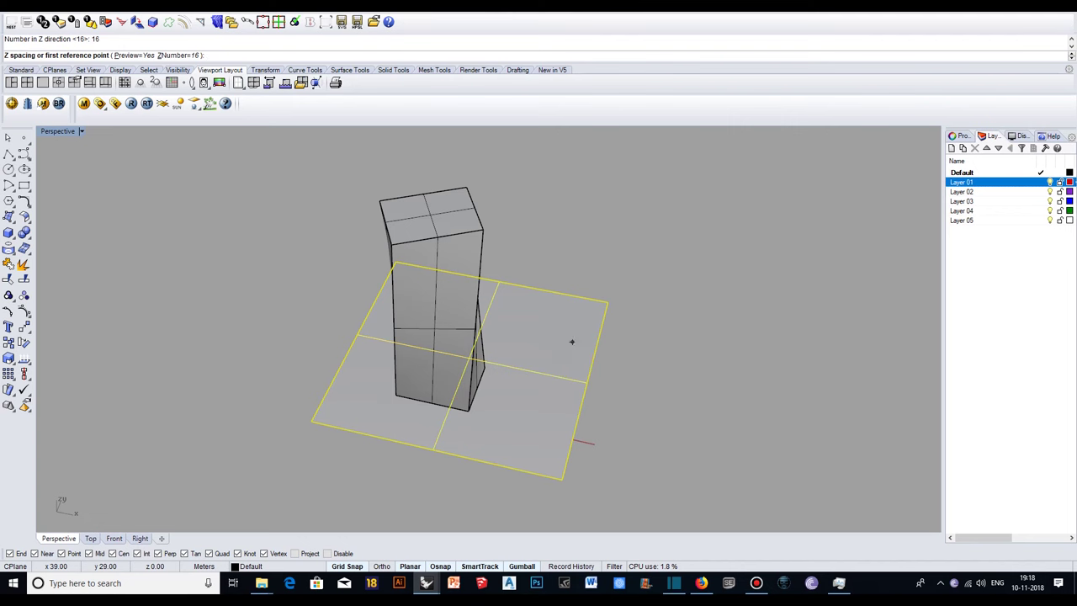
{"action": "right_click", "coordinate": [572, 343]}
{"action": "mouse_move", "coordinate": [642, 378]}
{"action": "right_mouse_down"}
{"action": "mouse_move", "coordinate": [636, 363]}
{"action": "mouse_move", "coordinate": [595, 380]}
{"action": "right_mouse_up"}
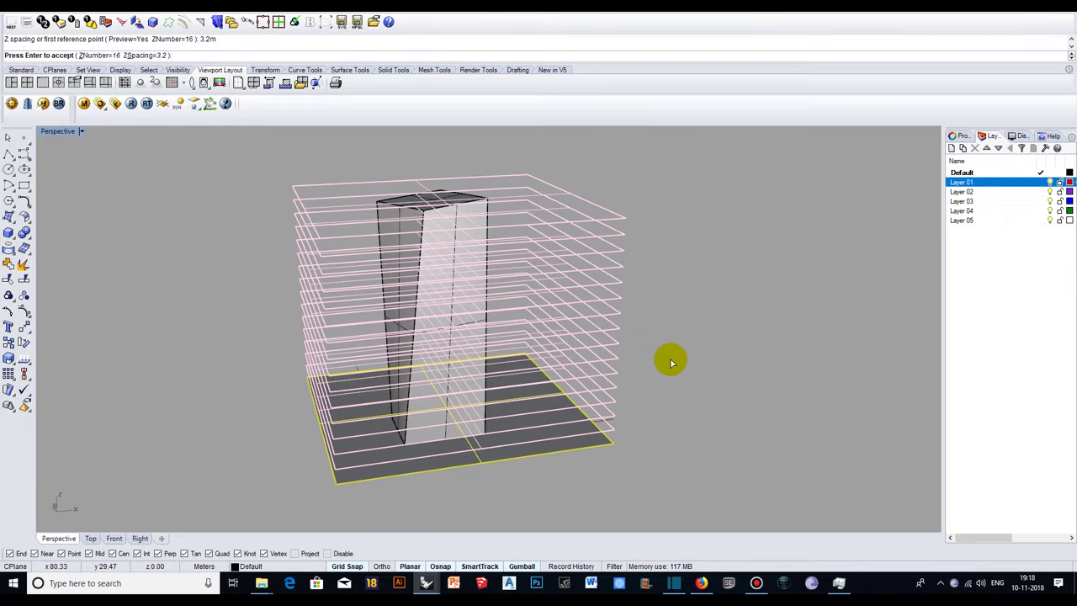
{"action": "key", "text": "Return"}
{"action": "mouse_move", "coordinate": [671, 364]}
{"action": "right_mouse_down"}
{"action": "mouse_move", "coordinate": [759, 318]}
{"action": "mouse_move", "coordinate": [738, 339]}
{"action": "mouse_move", "coordinate": [652, 329]}
{"action": "mouse_move", "coordinate": [632, 298]}
{"action": "mouse_move", "coordinate": [616, 329]}
{"action": "mouse_move", "coordinate": [413, 320]}
{"action": "mouse_move", "coordinate": [626, 348]}
{"action": "right_mouse_up"}
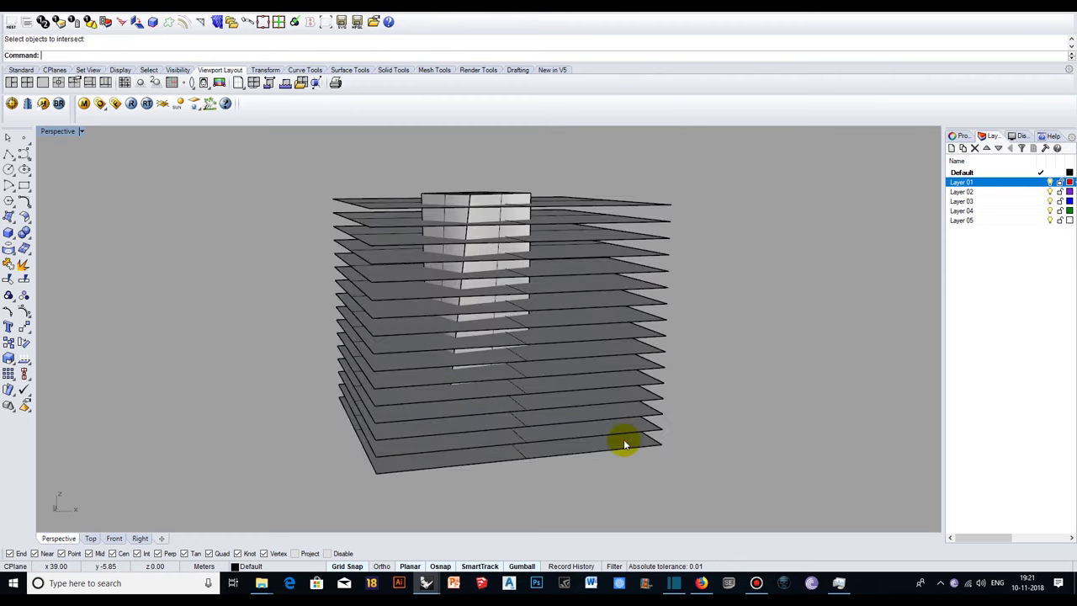
Extrude the bottom slab 0.2 m thick with the gumball, then reselect it
{"action": "left_click", "coordinate": [624, 443]}
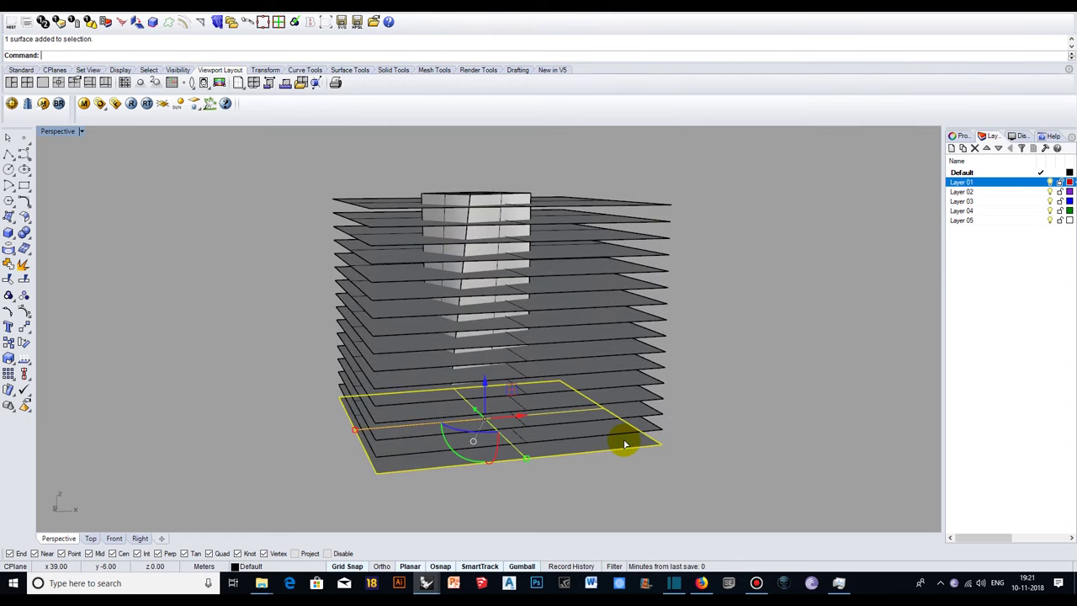
{"action": "scroll", "coordinate": [625, 445], "scroll_direction": "up", "scroll_amount": 2}
{"action": "type", "text": "0.2m"}
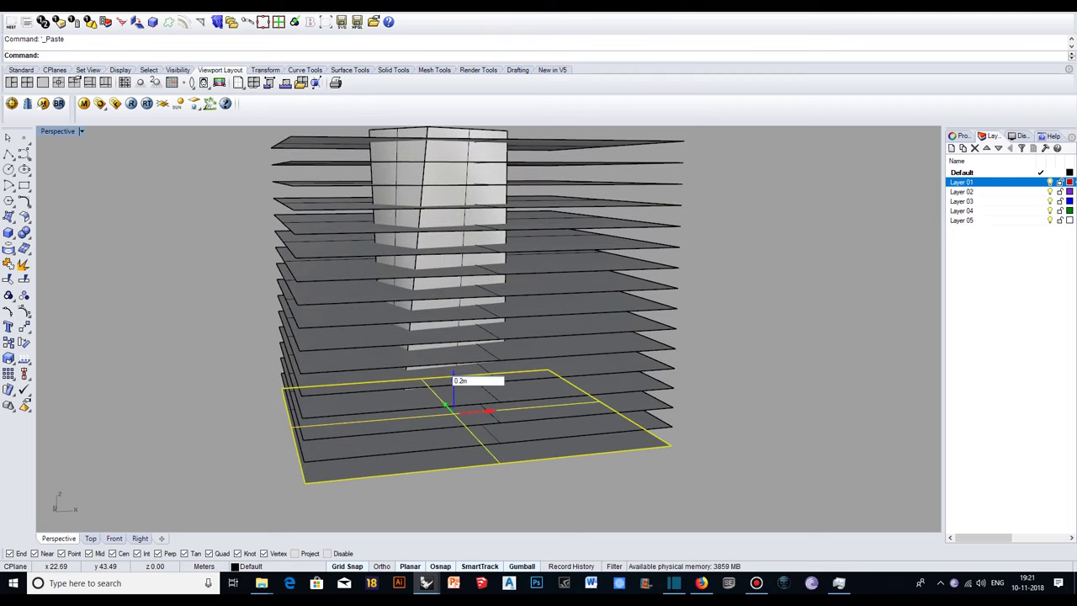
{"action": "key", "text": "Return"}
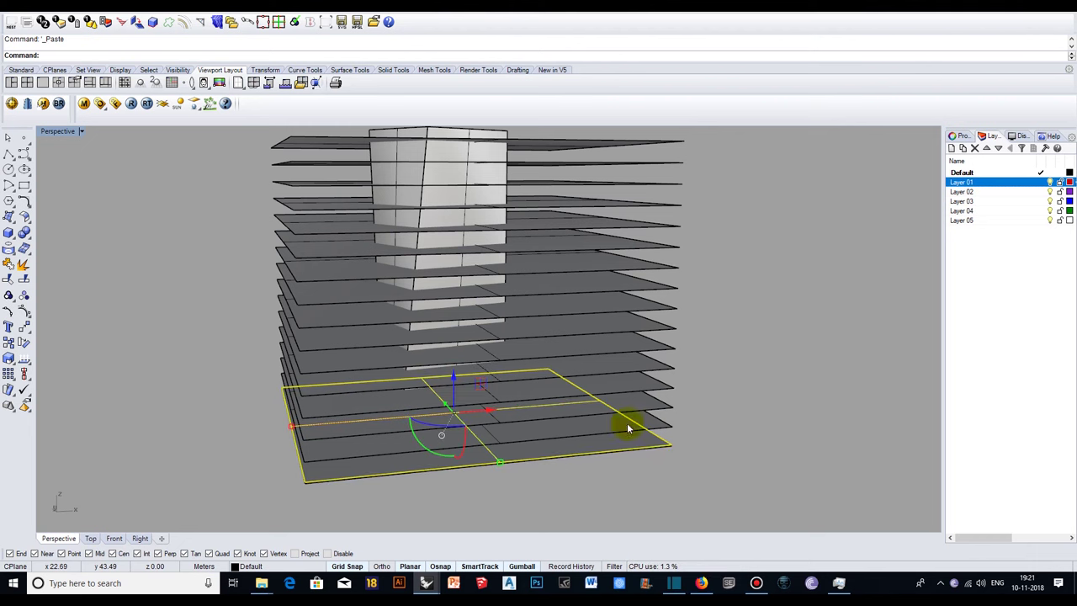
{"action": "left_click", "coordinate": [704, 440]}
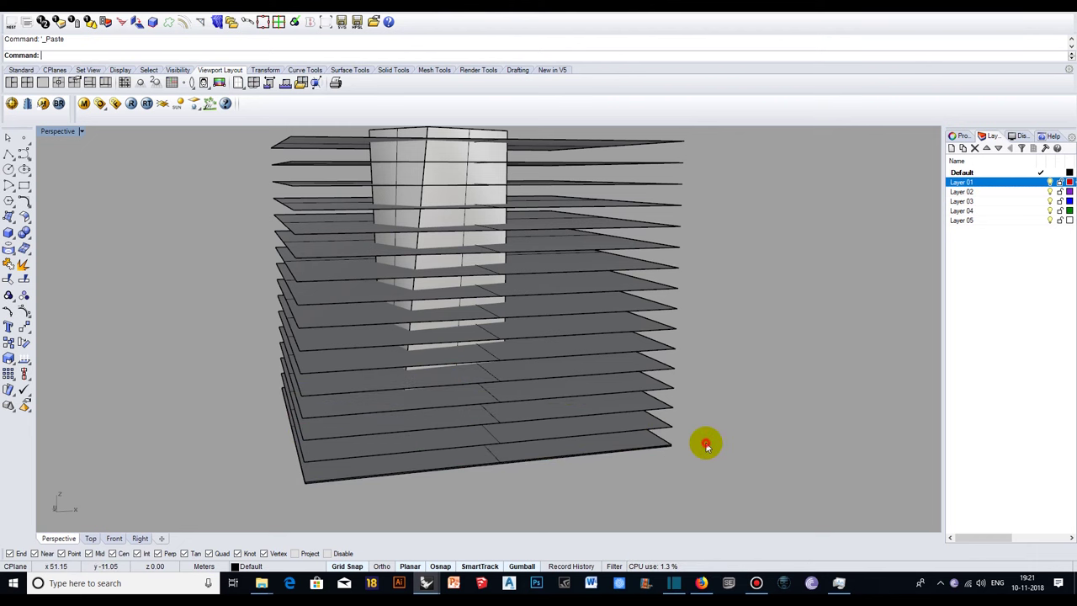
{"action": "left_click", "coordinate": [653, 449]}
{"action": "scroll", "coordinate": [653, 448], "scroll_direction": "up", "scroll_amount": 1}
{"action": "scroll", "coordinate": [655, 450], "scroll_direction": "up", "scroll_amount": 3}
{"action": "scroll", "coordinate": [661, 452], "scroll_direction": "up", "scroll_amount": 2}
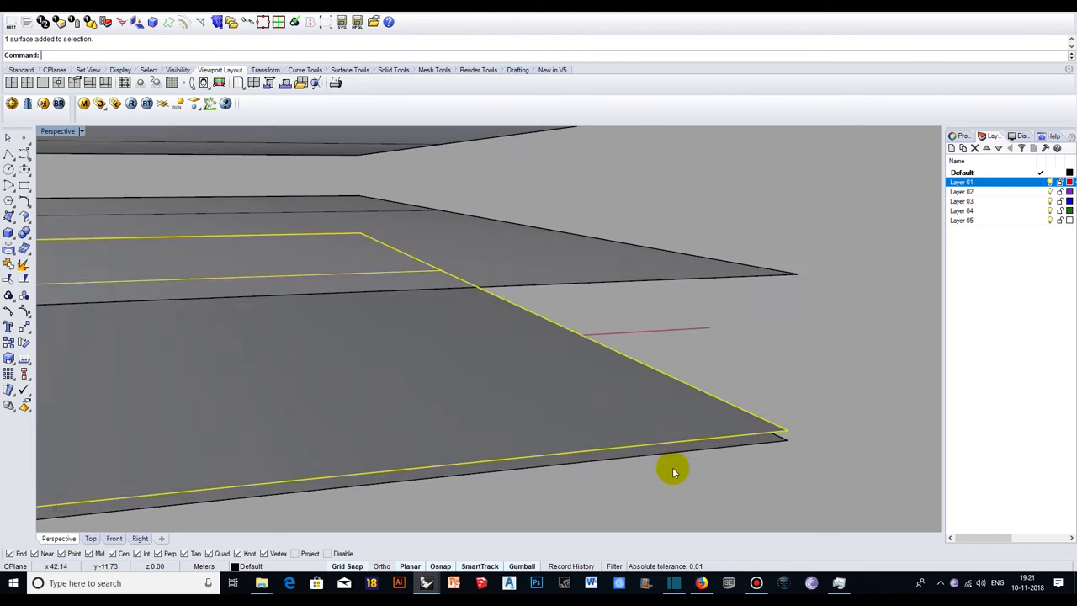
{"action": "scroll", "coordinate": [665, 453], "scroll_direction": "up", "scroll_amount": 3}
{"action": "scroll", "coordinate": [667, 454], "scroll_direction": "up", "scroll_amount": 2}
{"action": "scroll", "coordinate": [668, 454], "scroll_direction": "down", "scroll_amount": 3}
{"action": "scroll", "coordinate": [670, 455], "scroll_direction": "down", "scroll_amount": 3}
{"action": "scroll", "coordinate": [664, 453], "scroll_direction": "down", "scroll_amount": 2}
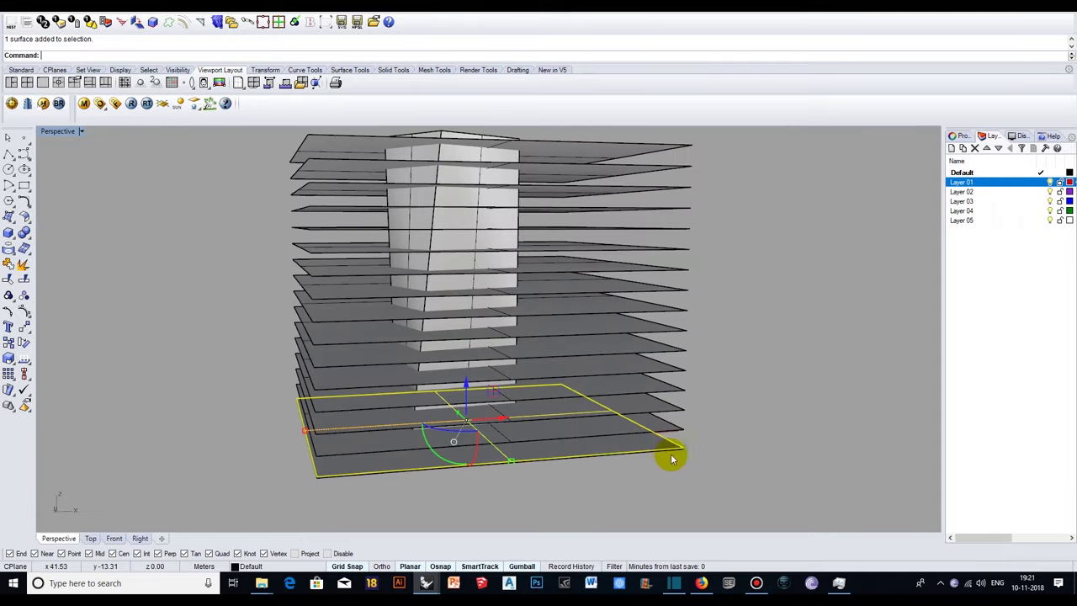
{"action": "scroll", "coordinate": [659, 455], "scroll_direction": "down", "scroll_amount": 1}
{"action": "scroll", "coordinate": [660, 462], "scroll_direction": "up", "scroll_amount": 2}
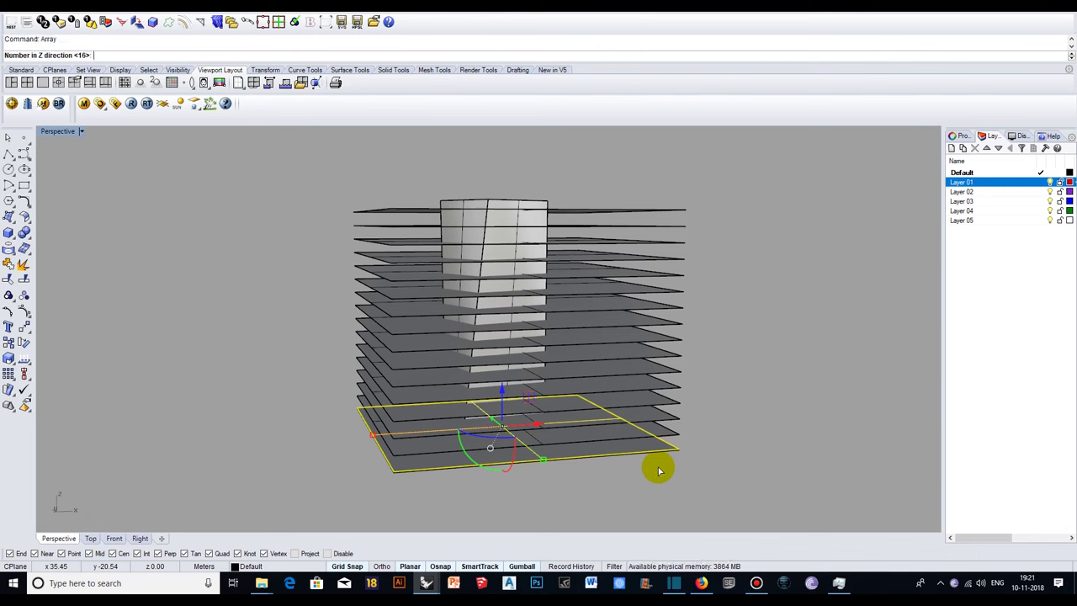
Accept the array with ZNumber 16 and ZSpacing 3.2, then view the whole stack
{"action": "key", "text": "Return"}
{"action": "type", "text": "3.2m"}
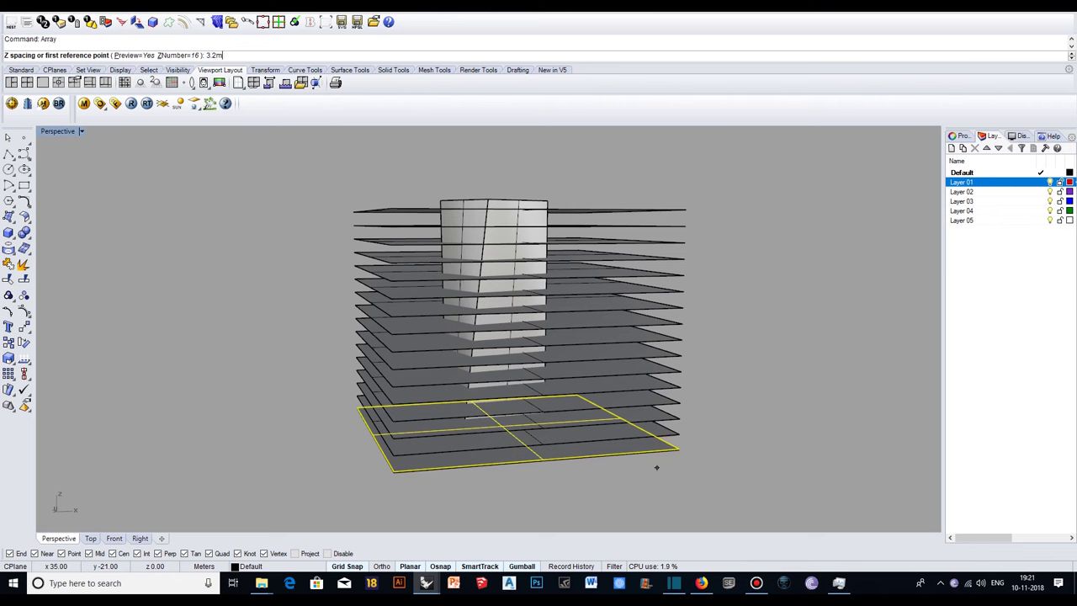
{"action": "key", "text": "Return"}
{"action": "key", "text": "Return"}
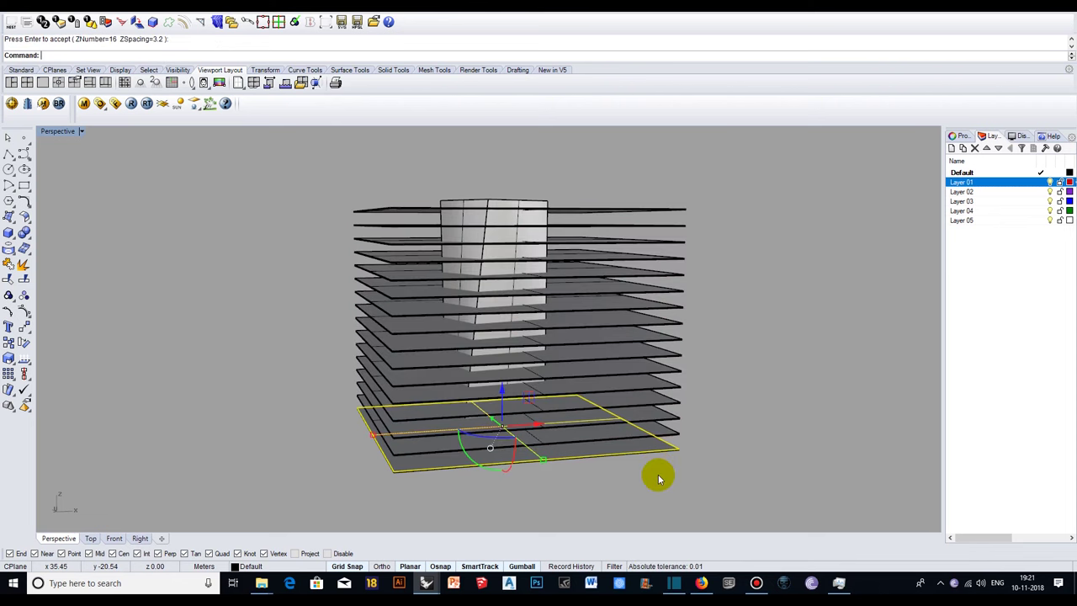
{"action": "left_click", "coordinate": [663, 486]}
{"action": "scroll", "coordinate": [659, 476], "scroll_direction": "up", "scroll_amount": 2}
{"action": "scroll", "coordinate": [656, 433], "scroll_direction": "up", "scroll_amount": 2}
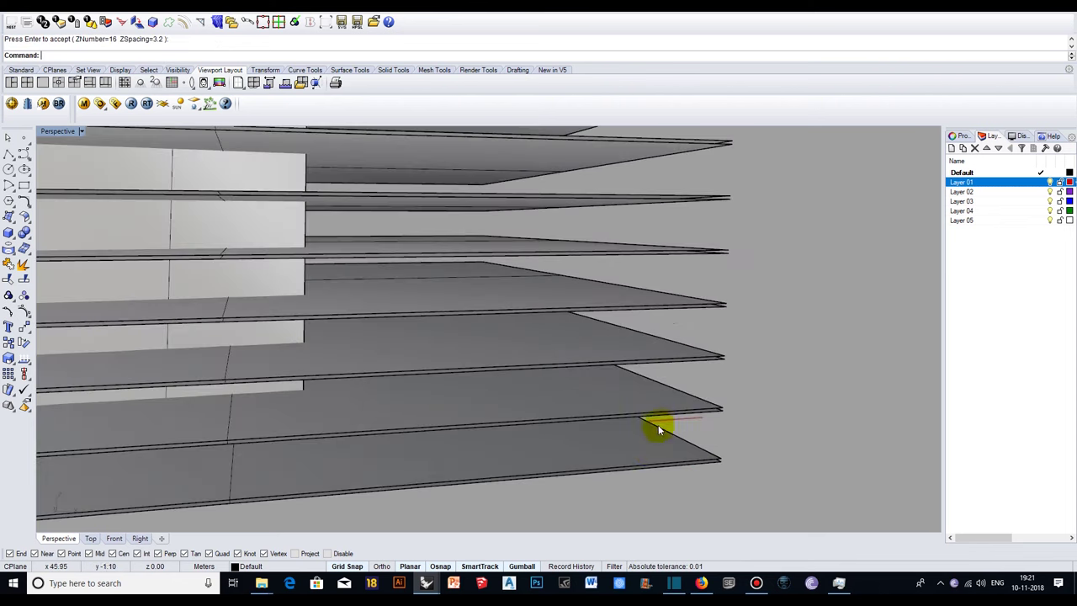
{"action": "scroll", "coordinate": [644, 349], "scroll_direction": "down", "scroll_amount": 2}
{"action": "scroll", "coordinate": [640, 345], "scroll_direction": "down", "scroll_amount": 2}
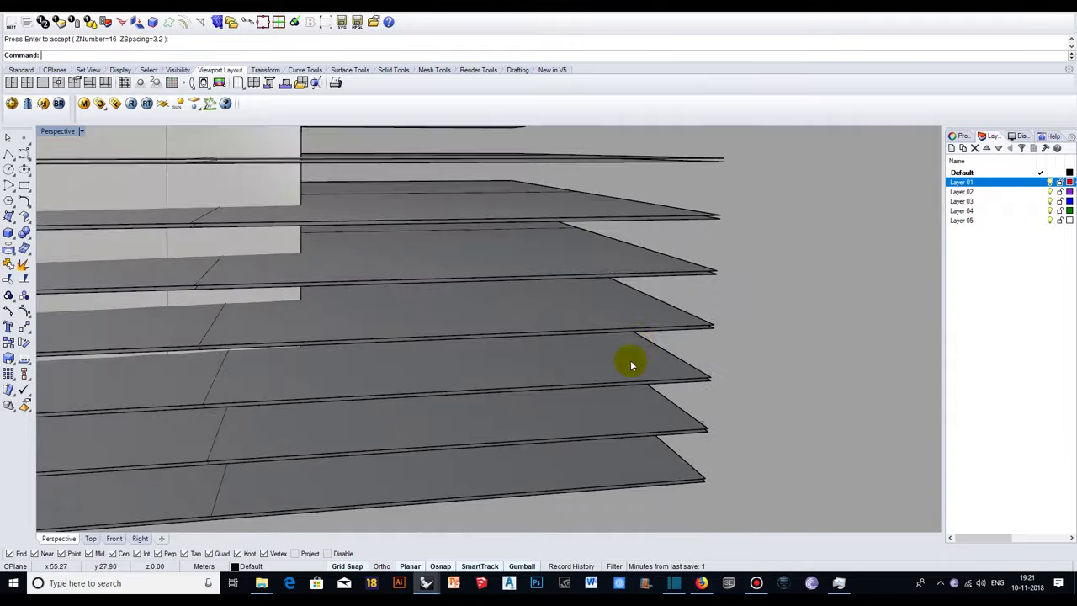
{"action": "scroll", "coordinate": [637, 426], "scroll_direction": "down", "scroll_amount": 2}
{"action": "scroll", "coordinate": [637, 426], "scroll_direction": "down", "scroll_amount": 2}
{"action": "scroll", "coordinate": [642, 206], "scroll_direction": "up", "scroll_amount": 2}
{"action": "scroll", "coordinate": [623, 209], "scroll_direction": "up", "scroll_amount": 2}
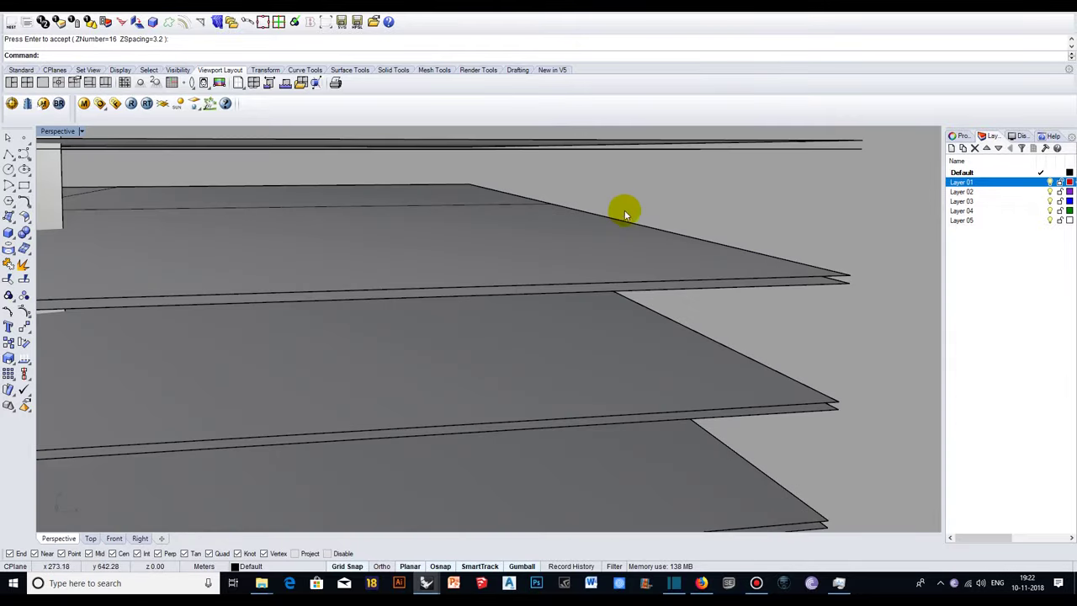
{"action": "scroll", "coordinate": [623, 212], "scroll_direction": "down", "scroll_amount": 1}
{"action": "scroll", "coordinate": [627, 211], "scroll_direction": "down", "scroll_amount": 2}
{"action": "scroll", "coordinate": [592, 316], "scroll_direction": "down", "scroll_amount": 2}
{"action": "mouse_move", "coordinate": [587, 315]}
{"action": "right_mouse_down"}
{"action": "mouse_move", "coordinate": [618, 272]}
{"action": "mouse_move", "coordinate": [603, 328]}
{"action": "mouse_move", "coordinate": [613, 323]}
{"action": "right_mouse_up"}
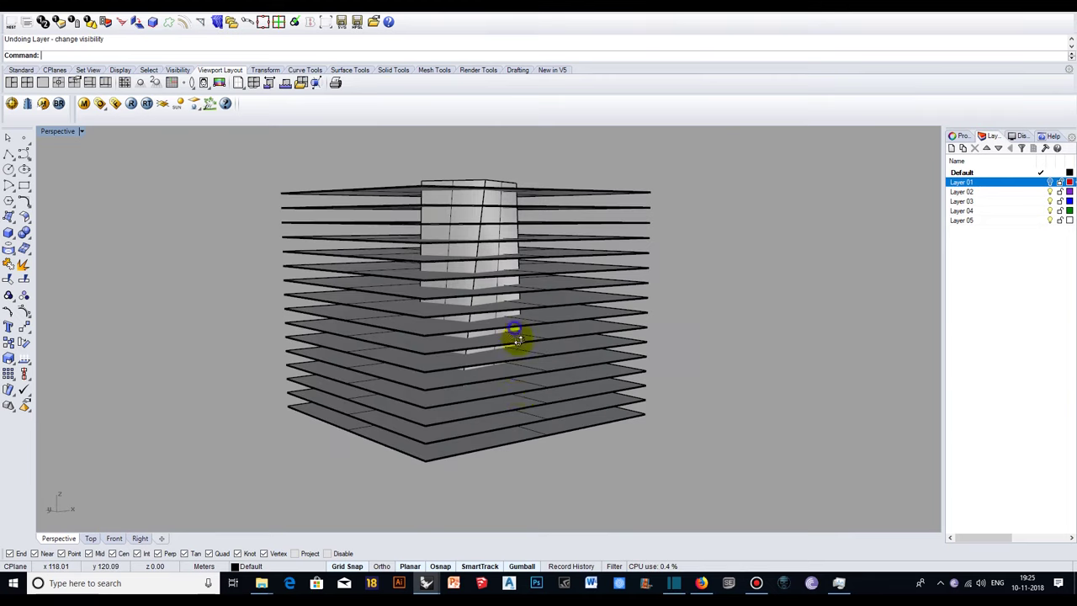
{"action": "mouse_move", "coordinate": [516, 339]}
{"action": "right_mouse_down"}
{"action": "mouse_move", "coordinate": [512, 327]}
{"action": "mouse_move", "coordinate": [673, 176]}
{"action": "right_mouse_up"}
Select everything and Intersect to create the slab-tower outline curves
{"action": "key", "text": "ctrl+a"}
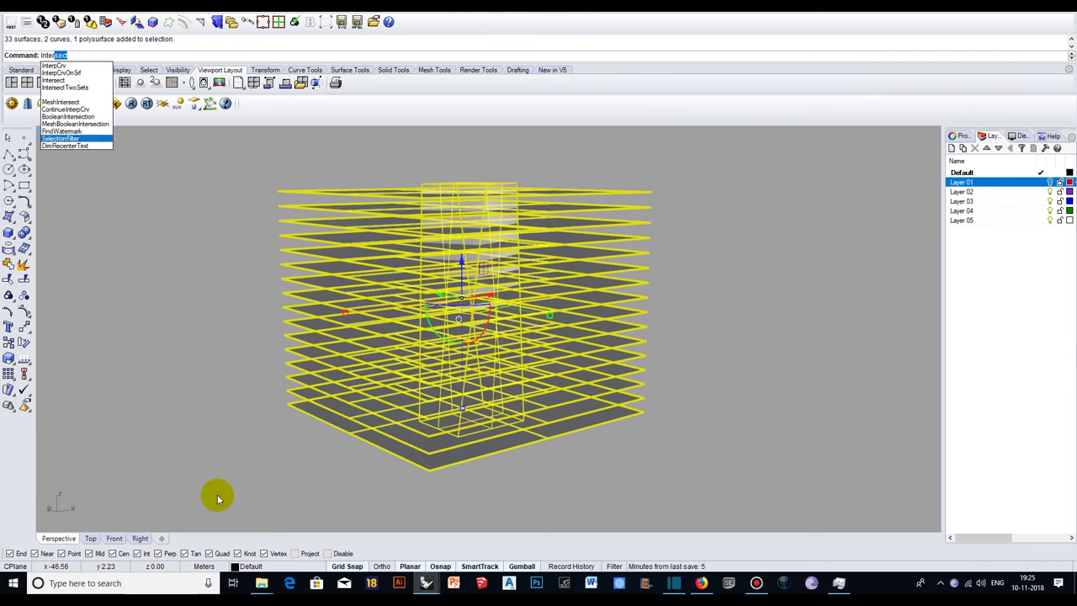
{"action": "key", "text": "Return"}
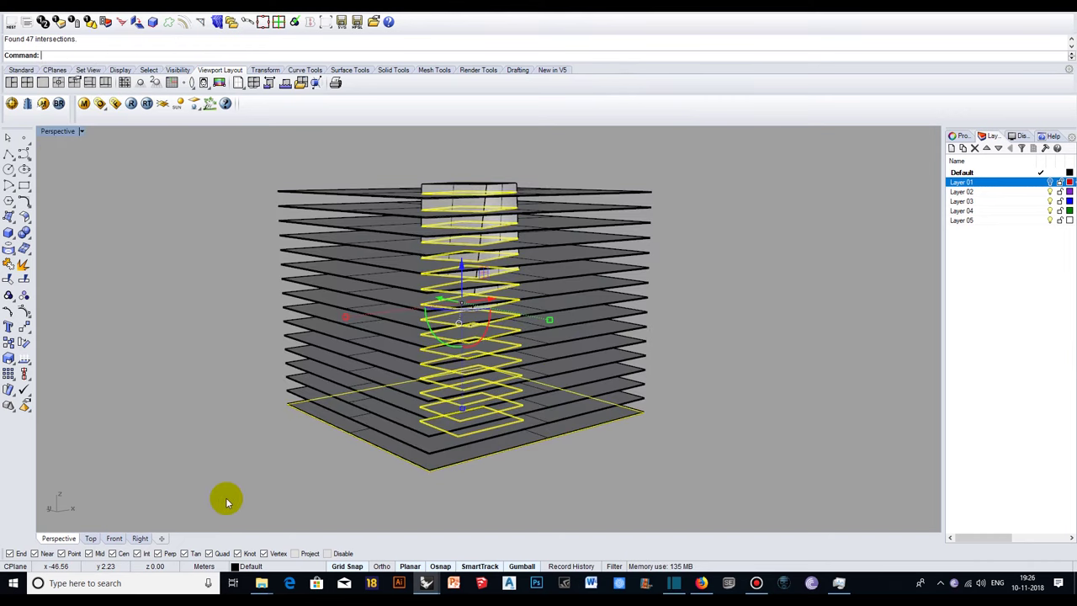
{"action": "right_click_drag", "start_coordinate": [590, 482], "coordinate": [582, 481]}
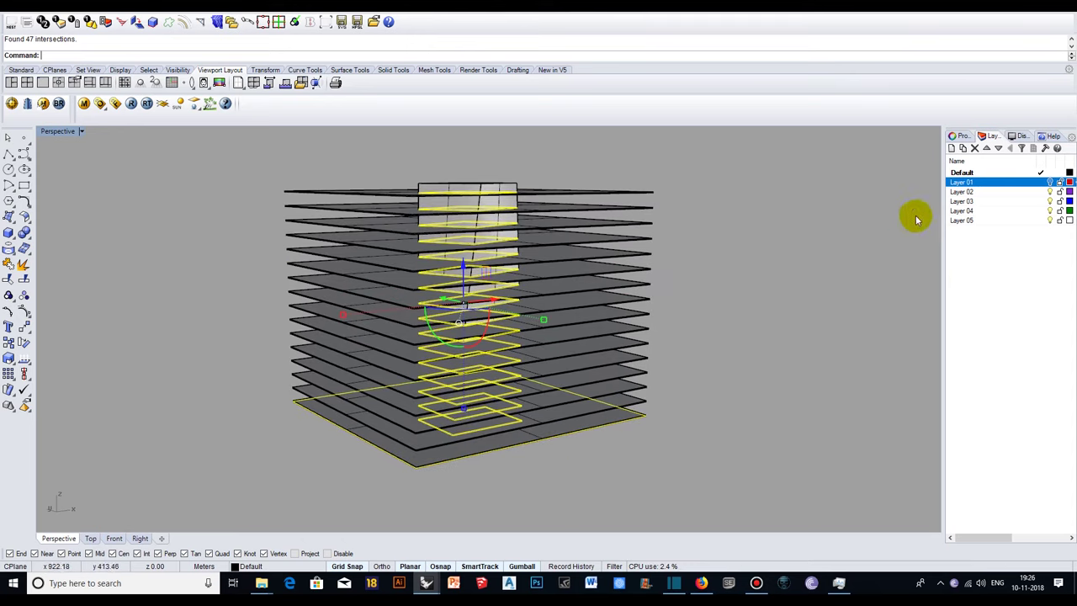
Move the intersection curves onto Layer 01, undoing a stray visibility toggle
{"action": "right_click", "coordinate": [988, 187]}
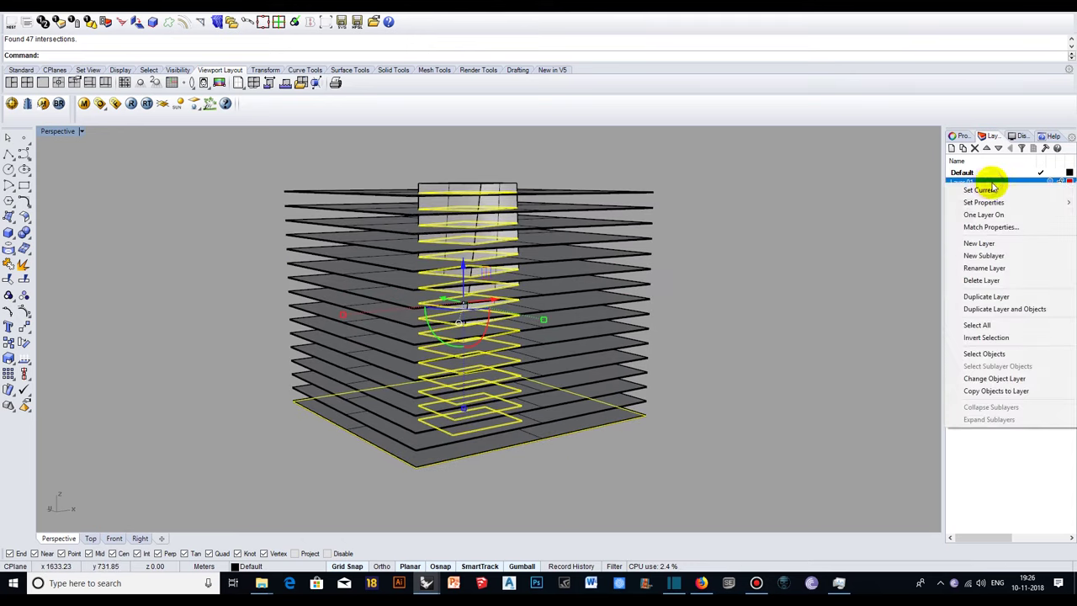
{"action": "left_click", "coordinate": [989, 379]}
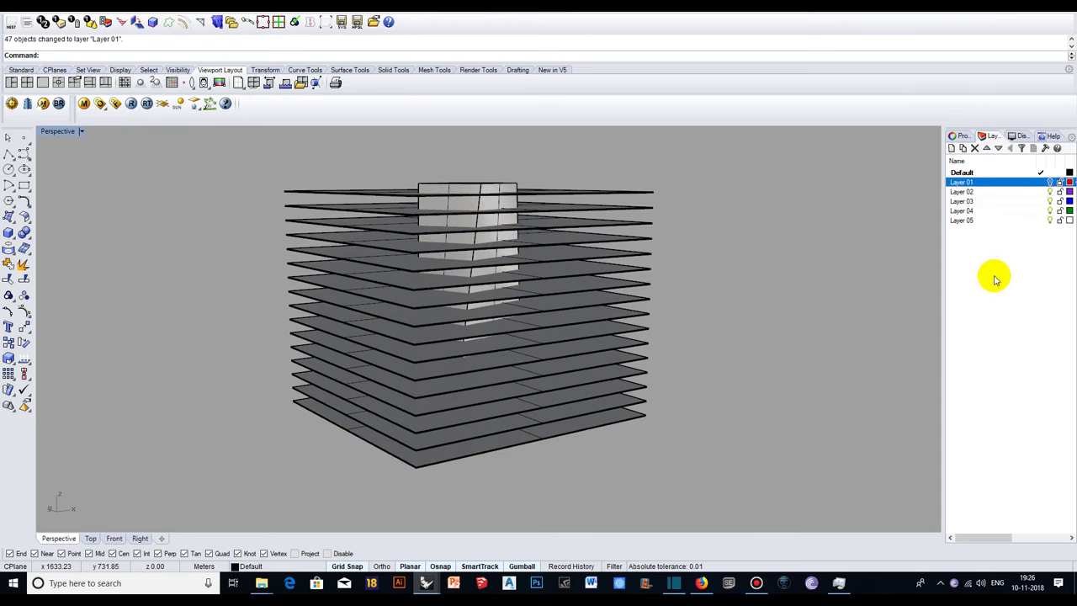
{"action": "left_click", "coordinate": [1019, 268]}
{"action": "left_click", "coordinate": [1052, 184]}
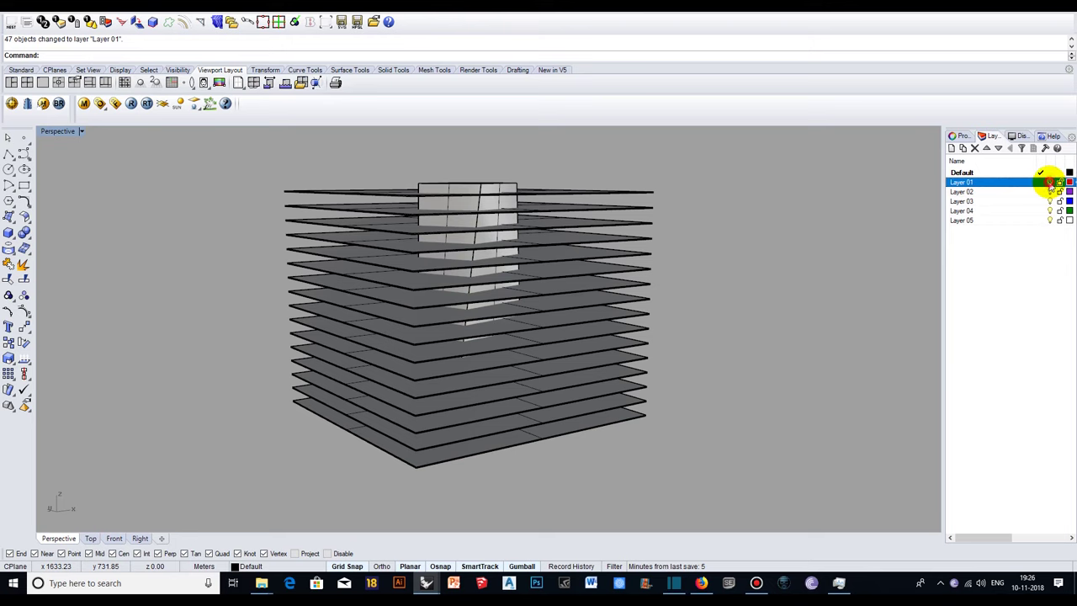
{"action": "key", "text": "ctrl+z"}
{"action": "right_click_drag", "start_coordinate": [768, 385], "coordinate": [669, 211]}
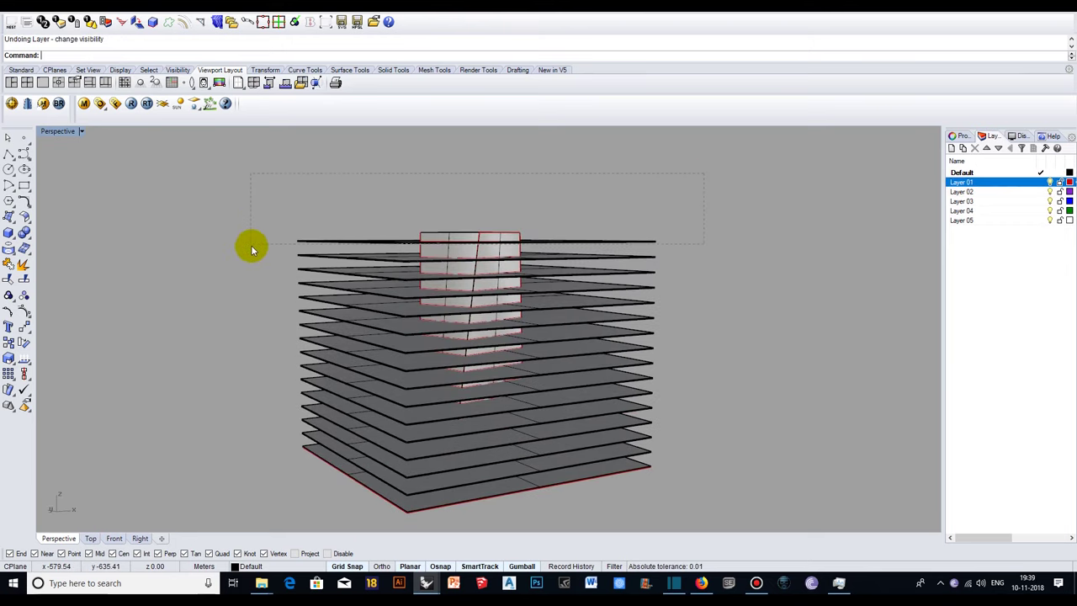
{"action": "left_click_drag", "start_coordinate": [252, 251], "coordinate": [252, 250]}
{"action": "type", "text": "Trim"}
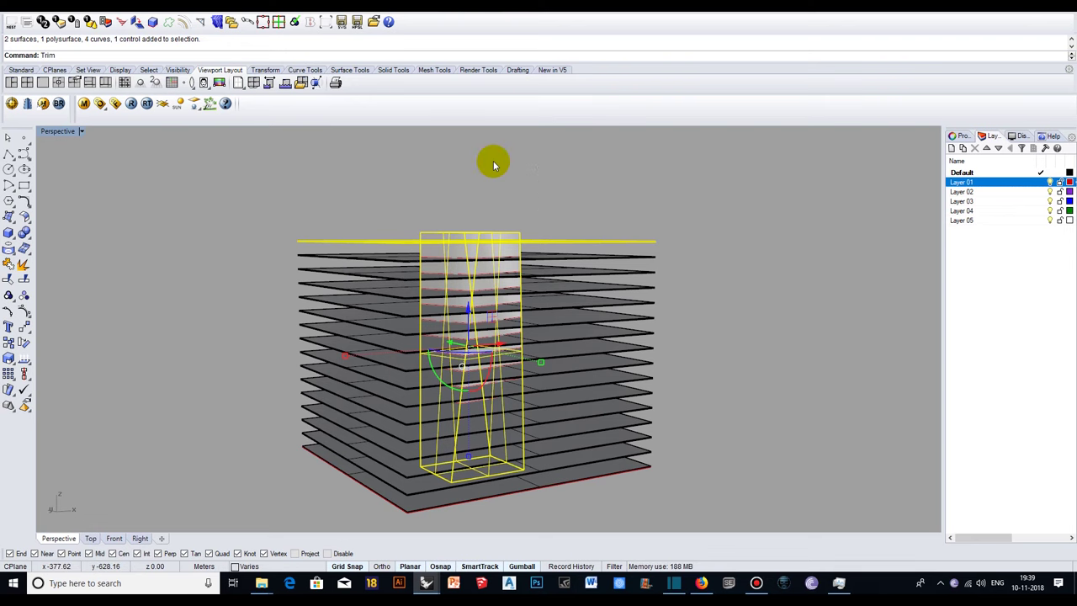
Trim the upper floor slabs back to the tower outline, working down from the top slab
{"action": "key", "text": "Return"}
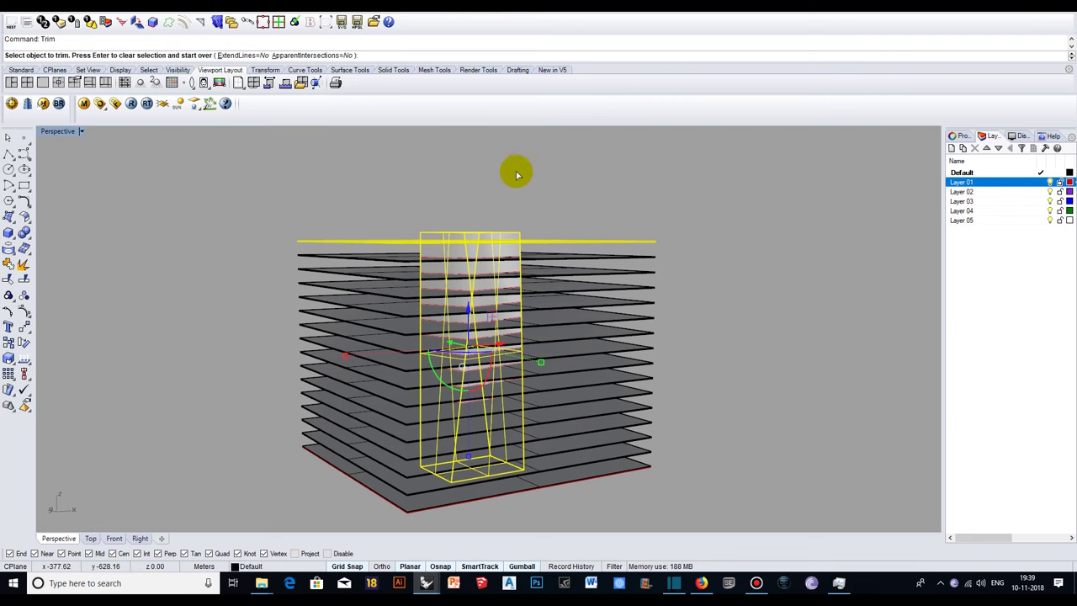
{"action": "right_click_drag", "start_coordinate": [578, 212], "coordinate": [547, 238]}
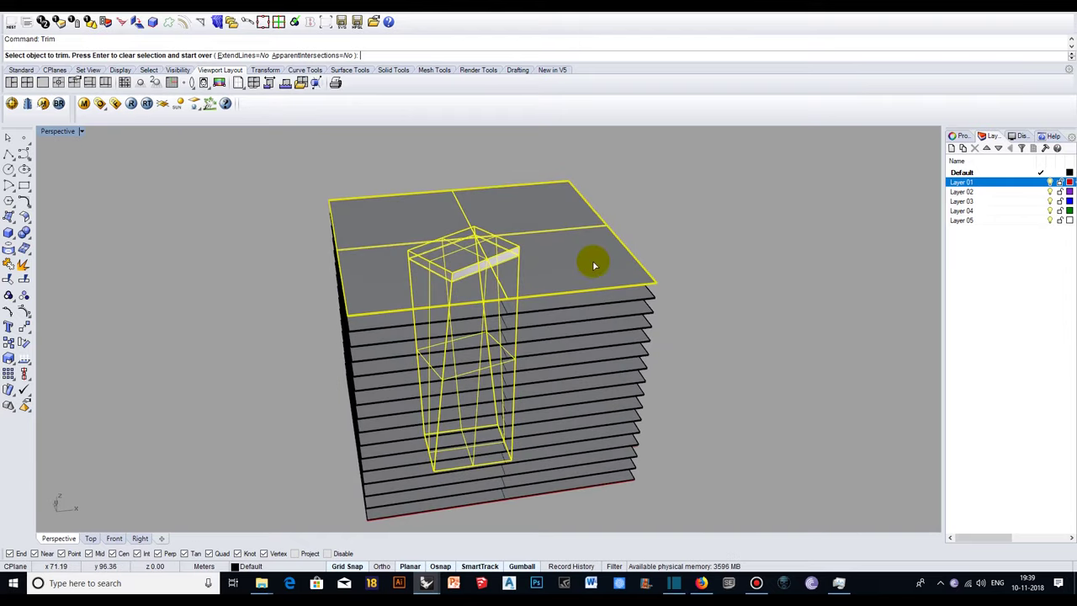
{"action": "scroll", "coordinate": [589, 260], "scroll_direction": "up", "scroll_amount": 3}
{"action": "left_click", "coordinate": [598, 267]}
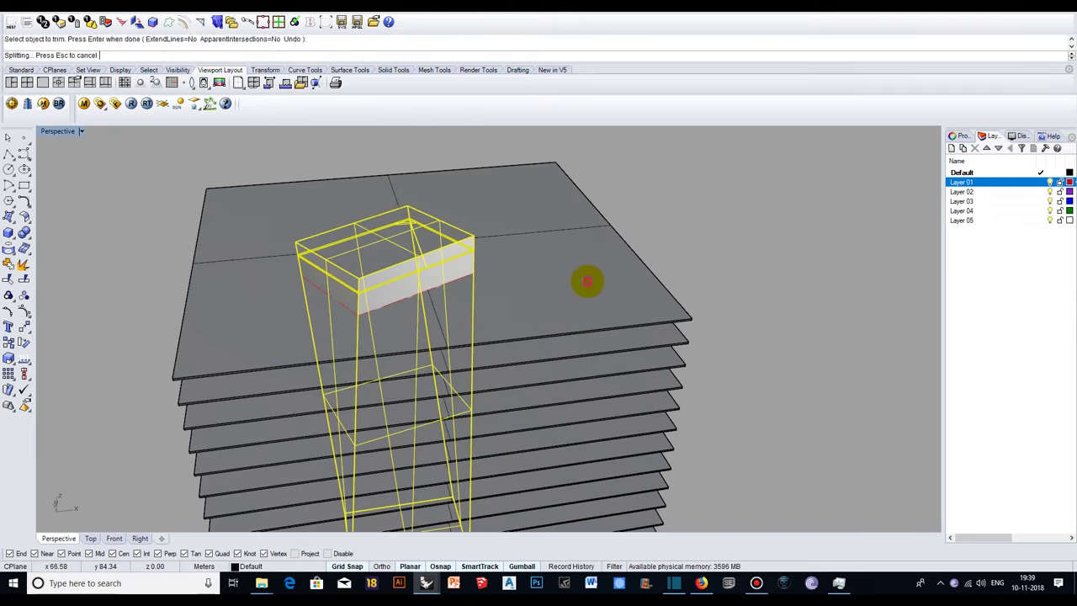
{"action": "left_click", "coordinate": [572, 306]}
{"action": "left_click", "coordinate": [571, 315]}
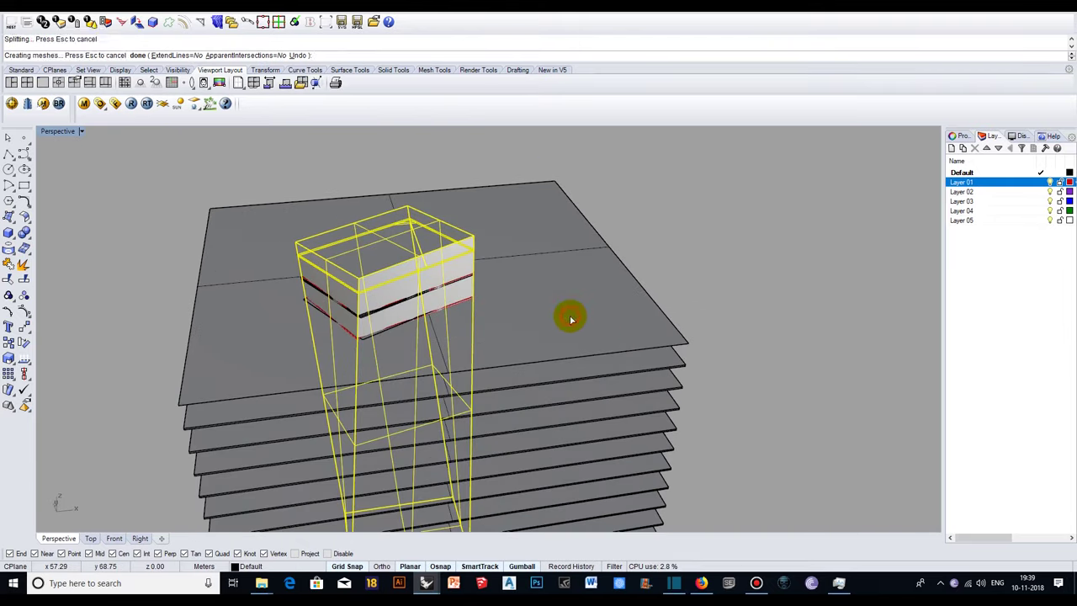
{"action": "left_click", "coordinate": [566, 328]}
{"action": "left_click", "coordinate": [557, 369]}
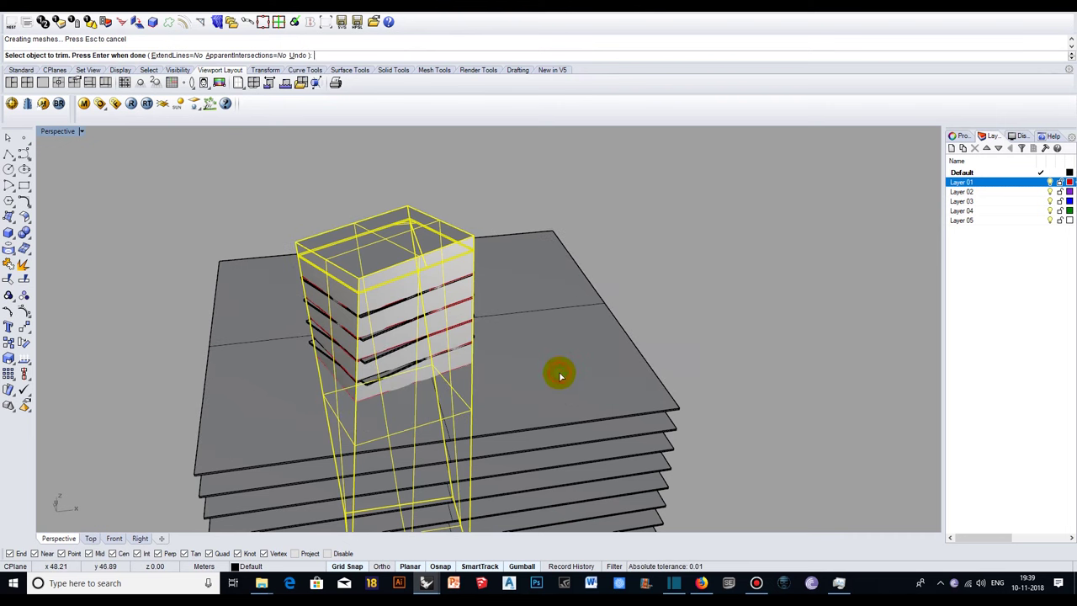
{"action": "left_click", "coordinate": [555, 376]}
{"action": "left_click", "coordinate": [559, 392]}
{"action": "left_click", "coordinate": [560, 397]}
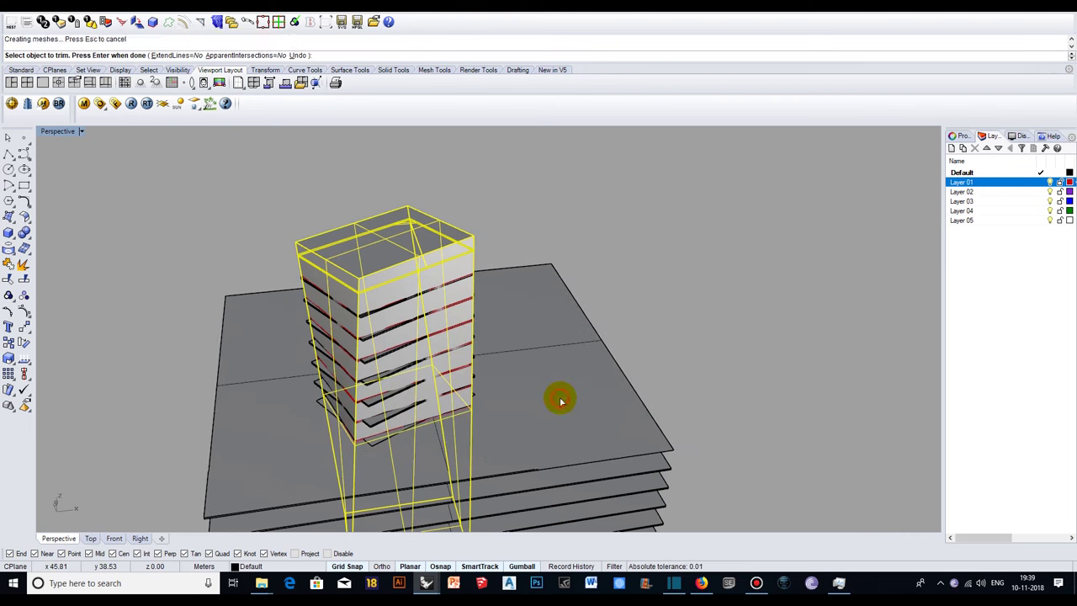
{"action": "left_click", "coordinate": [557, 403]}
{"action": "left_click", "coordinate": [558, 409]}
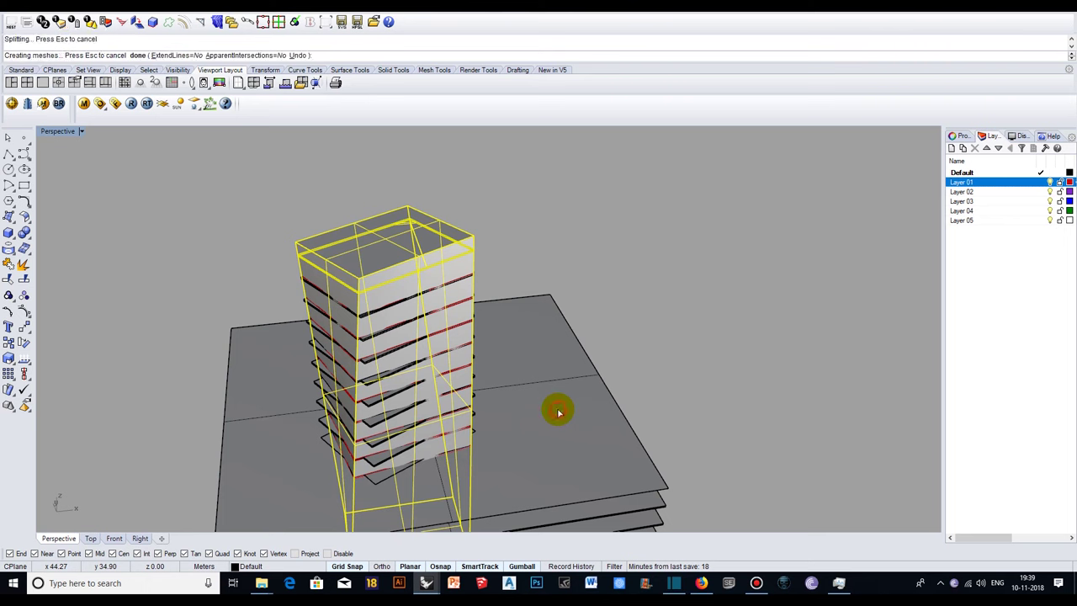
{"action": "left_click", "coordinate": [558, 416]}
{"action": "left_click", "coordinate": [556, 425]}
Trim the last slabs beside the tower, undo the accidental ground-slab trim, and finish
{"action": "mouse_move", "coordinate": [548, 392]}
{"action": "right_mouse_down"}
{"action": "mouse_move", "coordinate": [534, 463]}
{"action": "mouse_move", "coordinate": [541, 388]}
{"action": "mouse_move", "coordinate": [533, 433]}
{"action": "right_mouse_up"}
{"action": "left_click", "coordinate": [538, 413]}
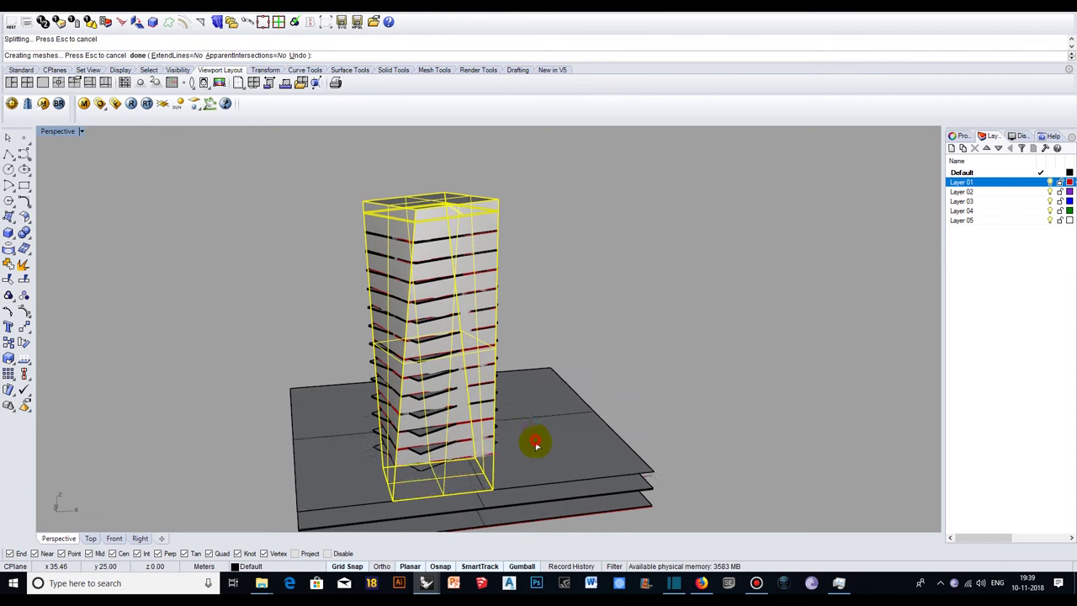
{"action": "left_click", "coordinate": [536, 481]}
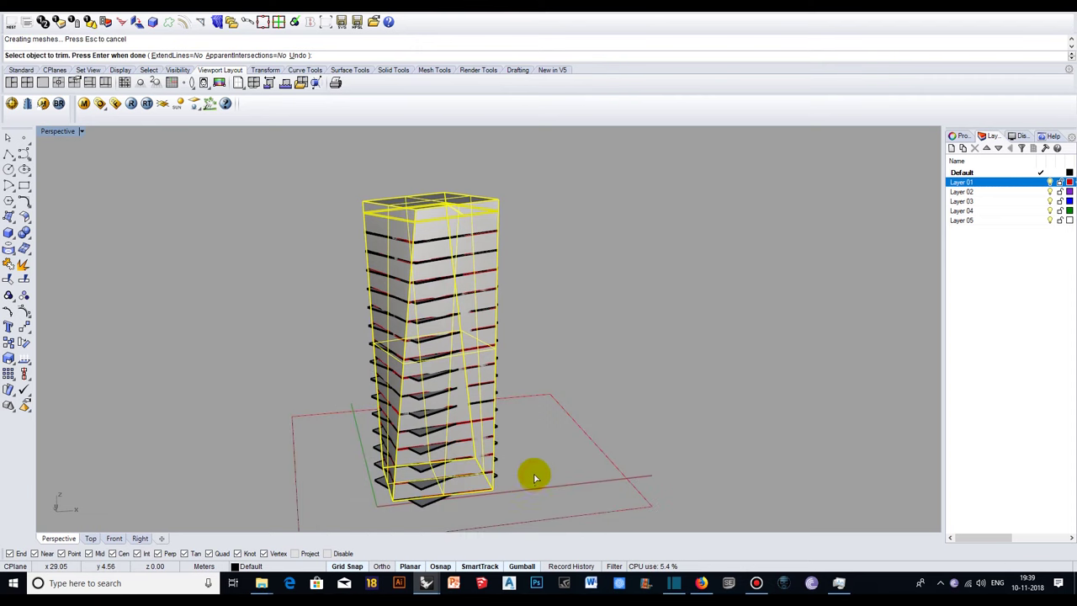
{"action": "scroll", "coordinate": [561, 423], "scroll_direction": "down", "scroll_amount": 2}
{"action": "scroll", "coordinate": [497, 496], "scroll_direction": "up", "scroll_amount": 4}
{"action": "scroll", "coordinate": [505, 474], "scroll_direction": "up", "scroll_amount": 1}
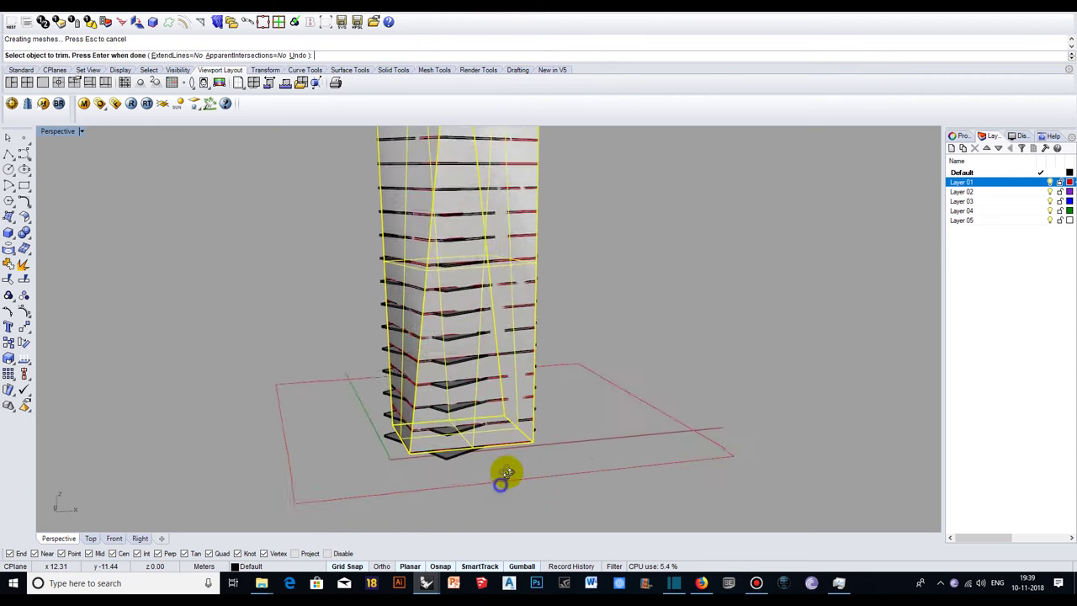
{"action": "key", "text": "ctrl+z"}
{"action": "right_click_drag", "start_coordinate": [547, 436], "coordinate": [543, 466]}
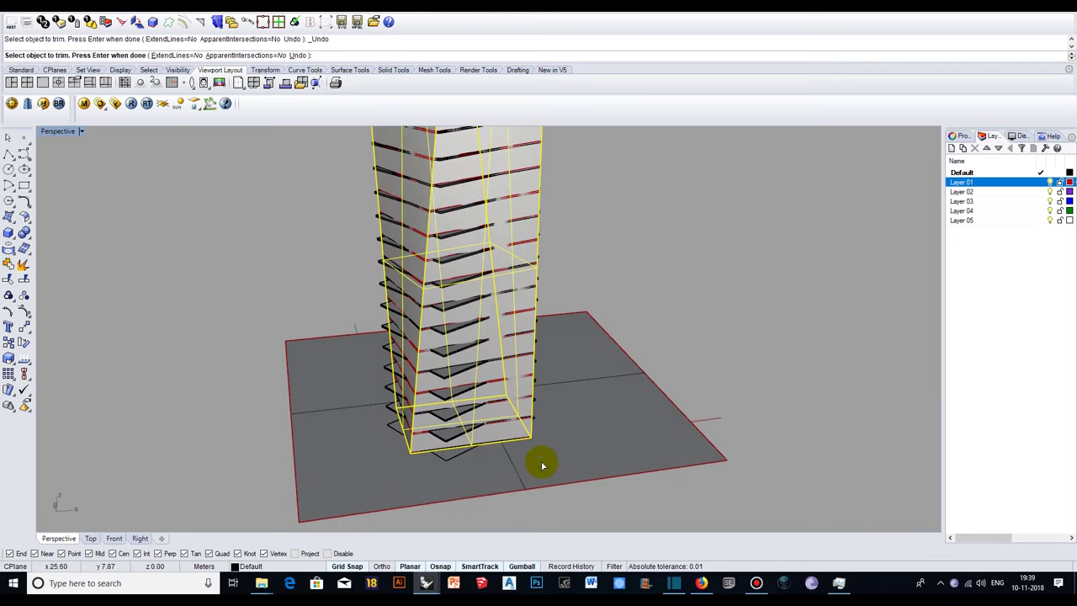
{"action": "right_click", "coordinate": [541, 461]}
{"action": "scroll", "coordinate": [551, 383], "scroll_direction": "down", "scroll_amount": 3}
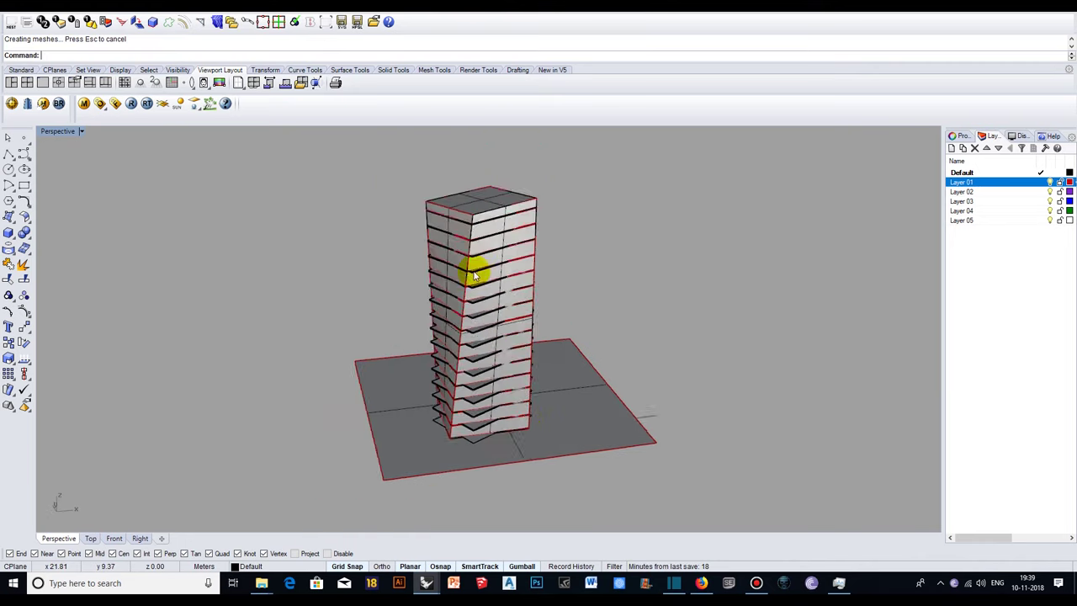
Delete the leftover slab pieces protruding from the tower's lower floors
{"action": "scroll", "coordinate": [454, 244], "scroll_direction": "up", "scroll_amount": 4}
{"action": "scroll", "coordinate": [448, 268], "scroll_direction": "up", "scroll_amount": 3}
{"action": "scroll", "coordinate": [538, 305], "scroll_direction": "down", "scroll_amount": 2}
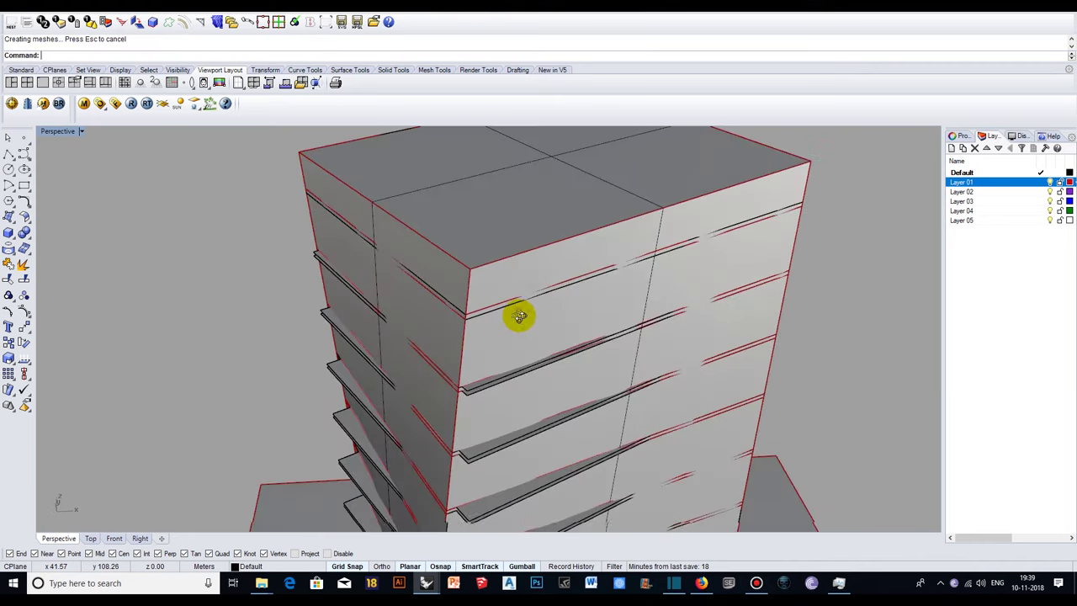
{"action": "scroll", "coordinate": [505, 312], "scroll_direction": "down", "scroll_amount": 3}
{"action": "scroll", "coordinate": [452, 281], "scroll_direction": "down", "scroll_amount": 1}
{"action": "scroll", "coordinate": [464, 437], "scroll_direction": "up", "scroll_amount": 3}
{"action": "scroll", "coordinate": [457, 435], "scroll_direction": "up", "scroll_amount": 2}
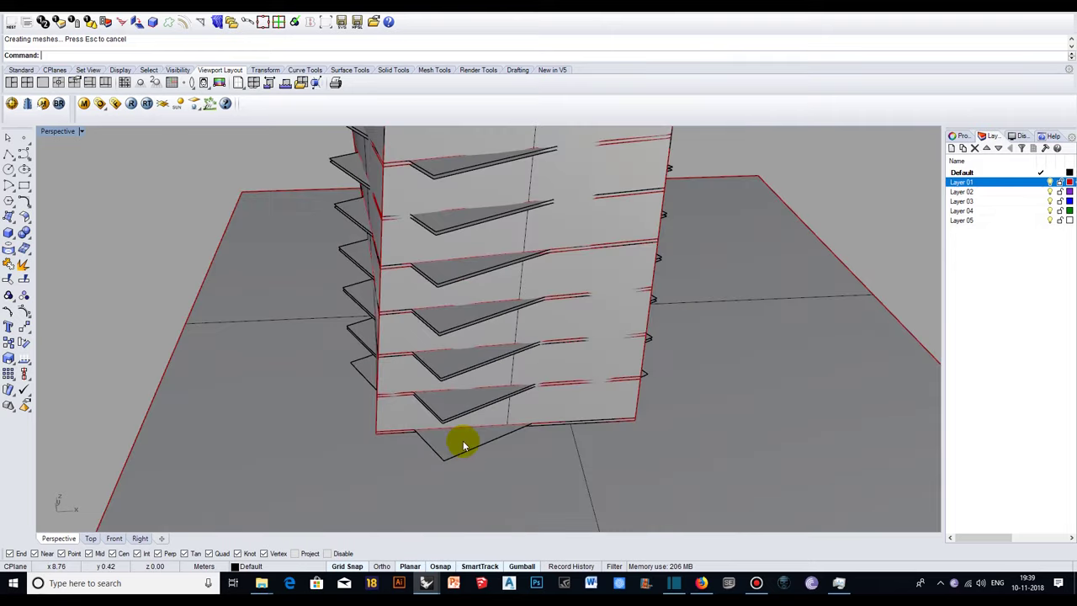
{"action": "right_click_drag", "start_coordinate": [457, 452], "coordinate": [459, 443]}
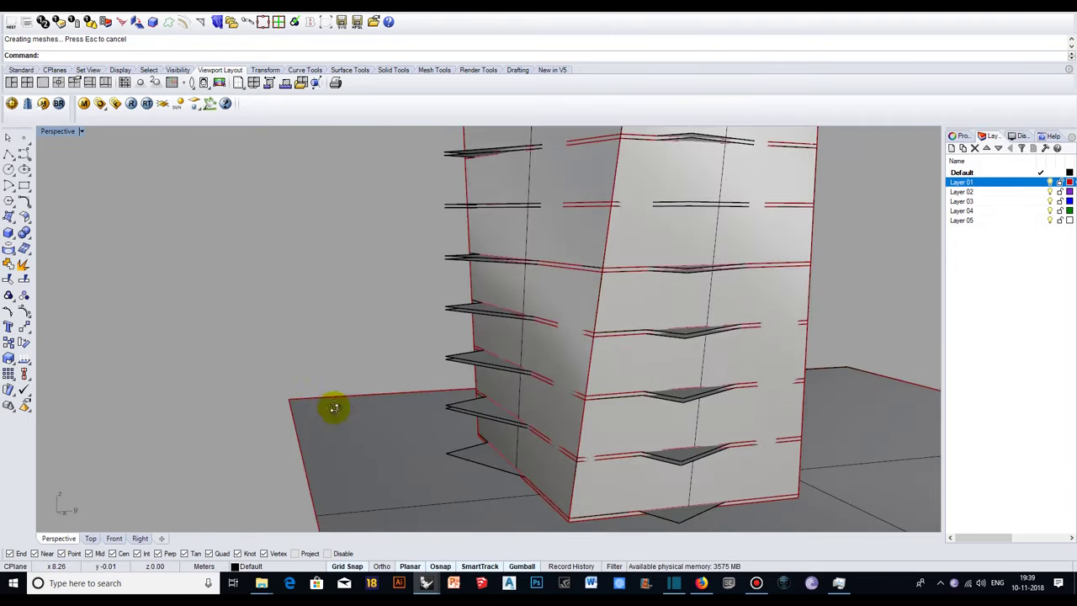
{"action": "left_click", "coordinate": [460, 450]}
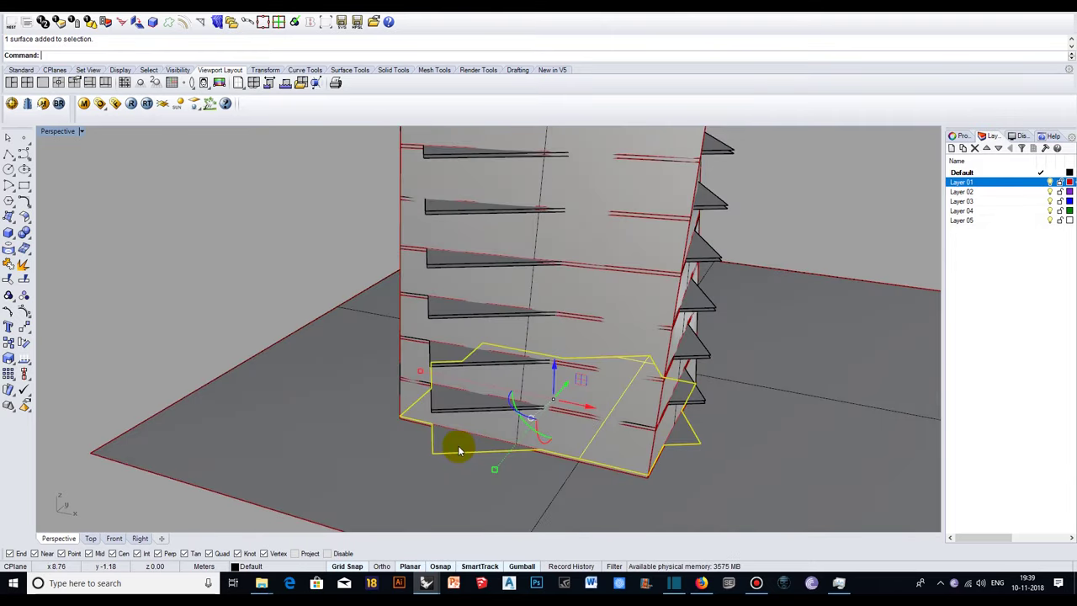
{"action": "key", "text": "Delete"}
{"action": "key", "text": "ctrl+z"}
{"action": "key", "text": "Delete"}
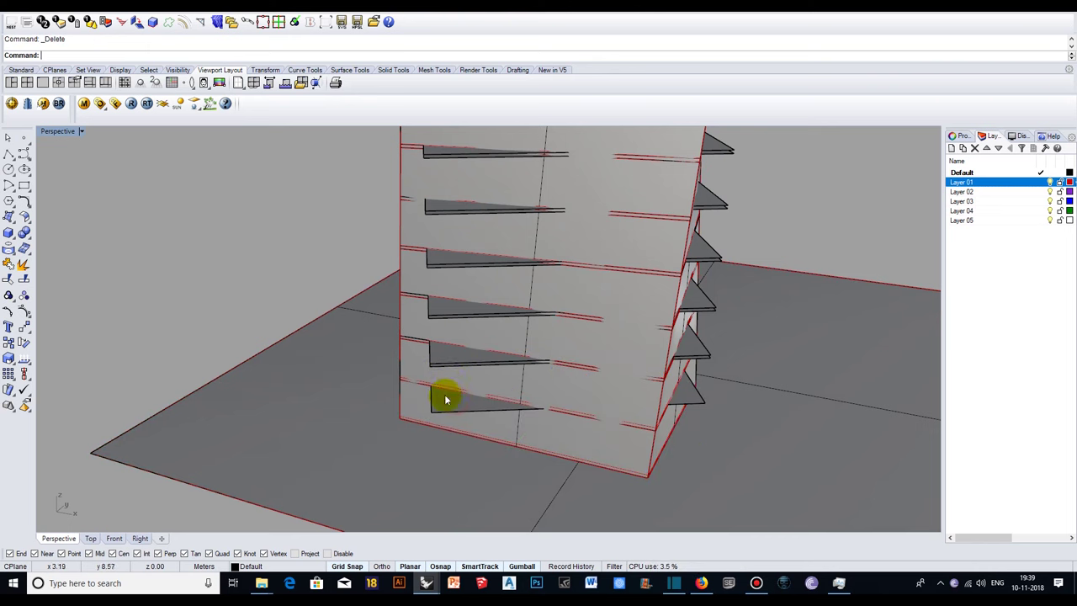
{"action": "left_click", "coordinate": [443, 360]}
{"action": "key", "text": "Delete"}
{"action": "left_click", "coordinate": [444, 309]}
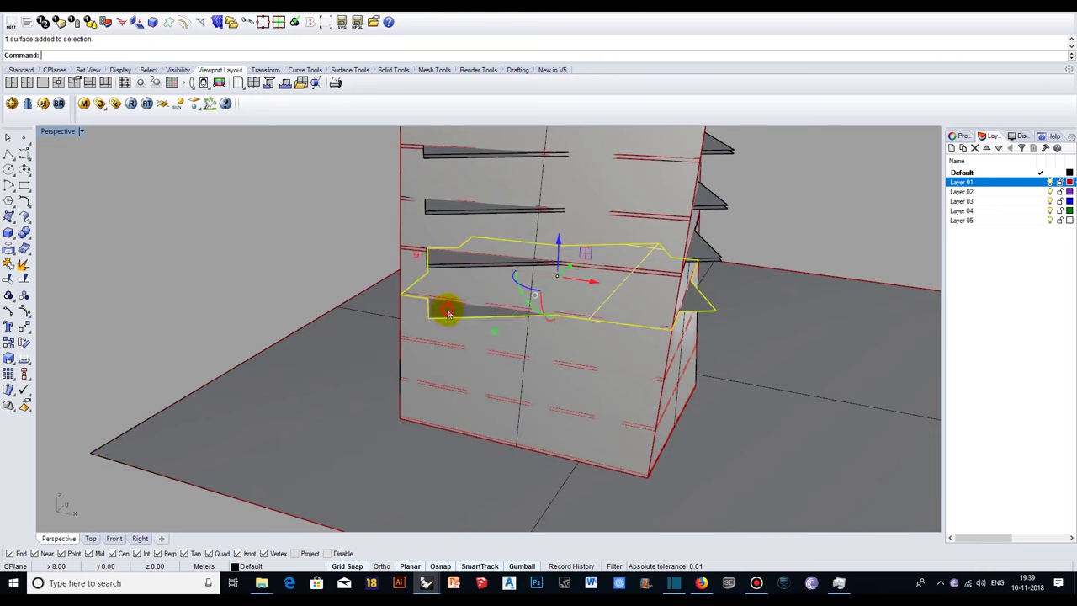
{"action": "key", "text": "Delete"}
{"action": "left_click", "coordinate": [445, 264]}
{"action": "key", "text": "Delete"}
Delete the first three horizontal shelf surfaces inside the tower
{"action": "scroll", "coordinate": [444, 365], "scroll_direction": "down", "scroll_amount": 2}
{"action": "scroll", "coordinate": [461, 337], "scroll_direction": "down", "scroll_amount": 2}
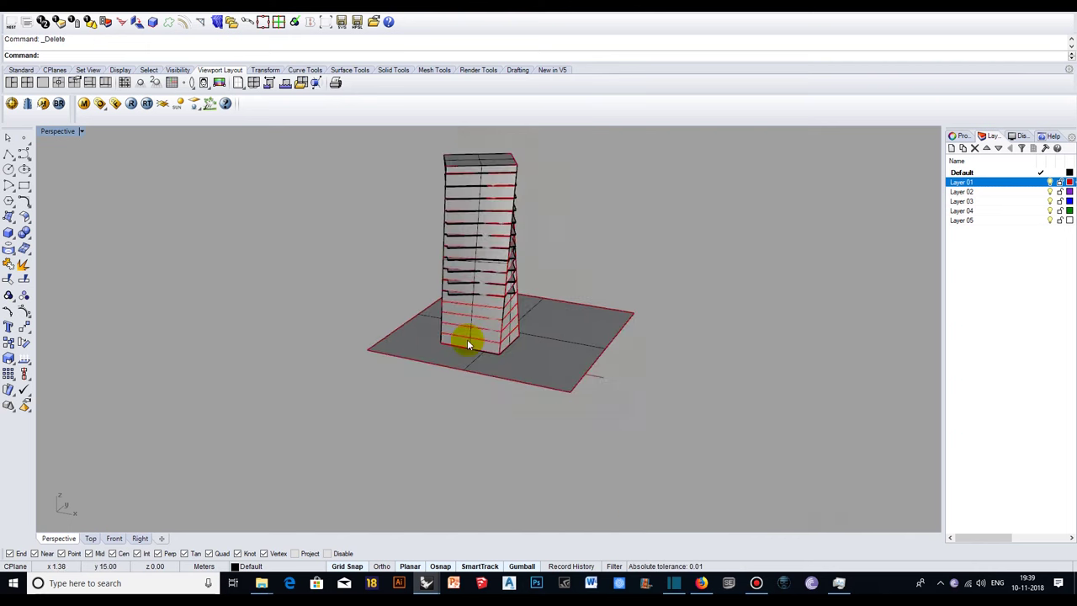
{"action": "scroll", "coordinate": [466, 291], "scroll_direction": "up", "scroll_amount": 2}
{"action": "scroll", "coordinate": [446, 345], "scroll_direction": "up", "scroll_amount": 3}
{"action": "left_click", "coordinate": [421, 395]}
{"action": "key", "text": "Delete"}
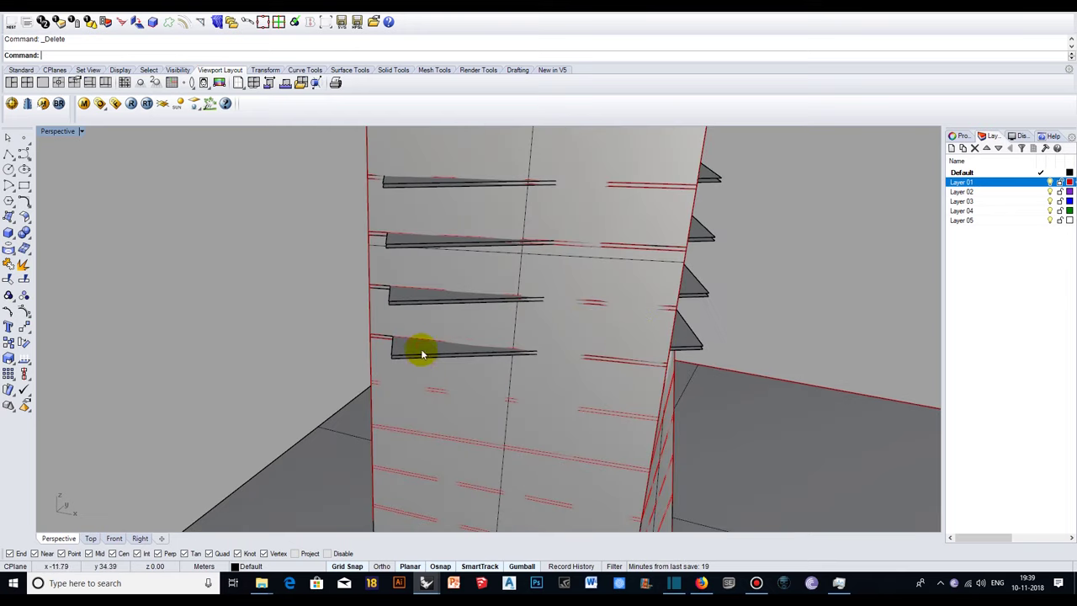
{"action": "left_click", "coordinate": [422, 351]}
{"action": "key", "text": "Delete"}
{"action": "left_click", "coordinate": [421, 295]}
{"action": "key", "text": "Delete"}
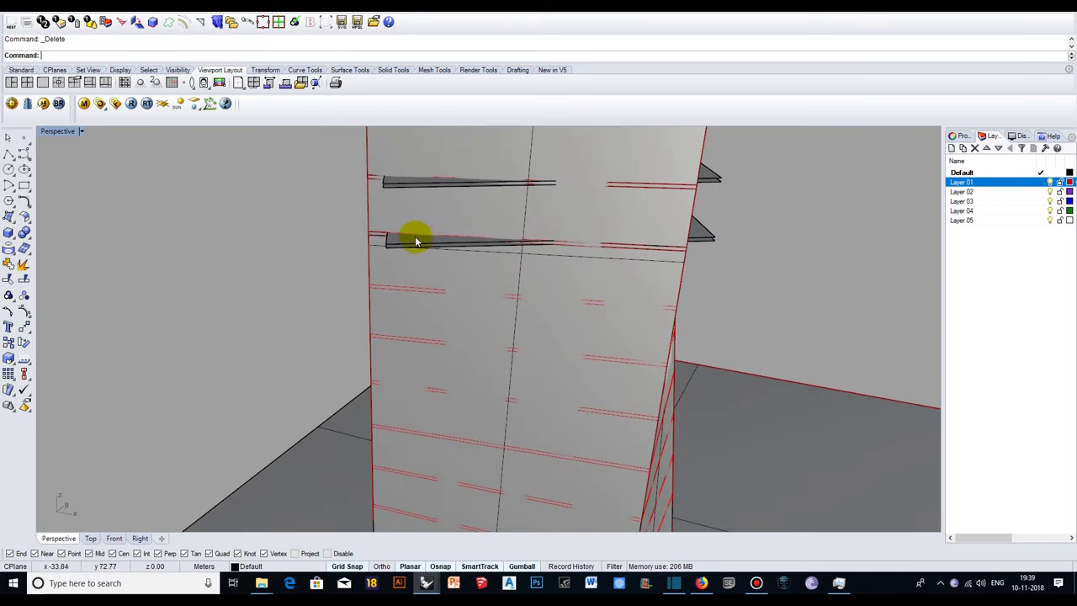
Delete five more lower, middle and top shelf surfaces inside the tower
{"action": "scroll", "coordinate": [414, 246], "scroll_direction": "down", "scroll_amount": 3}
{"action": "scroll", "coordinate": [423, 356], "scroll_direction": "up", "scroll_amount": 2}
{"action": "scroll", "coordinate": [423, 344], "scroll_direction": "up", "scroll_amount": 2}
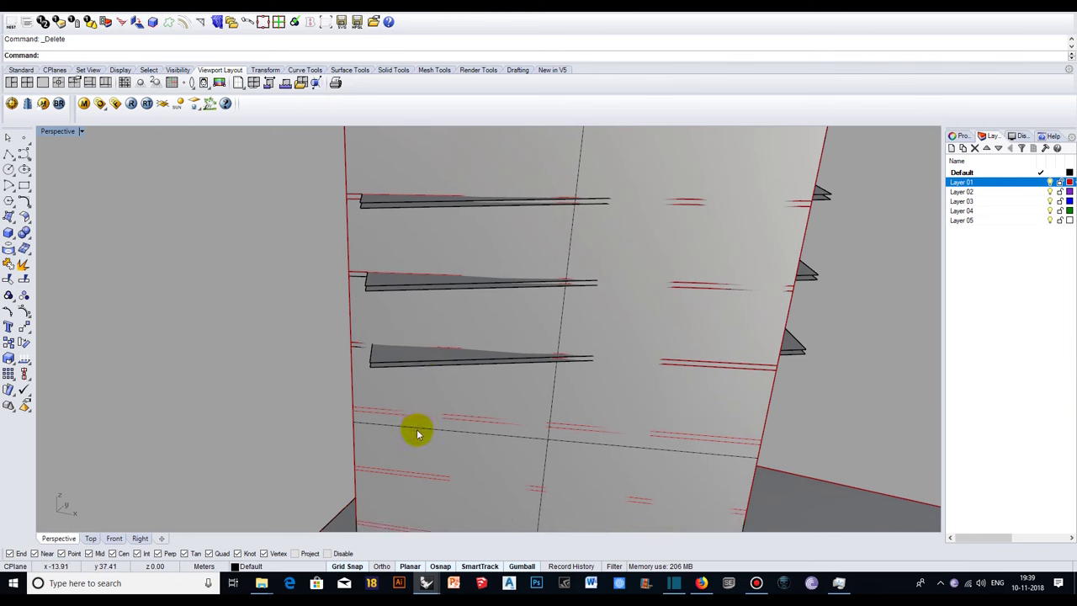
{"action": "left_click", "coordinate": [405, 358]}
{"action": "key", "text": "Delete"}
{"action": "left_click", "coordinate": [397, 281]}
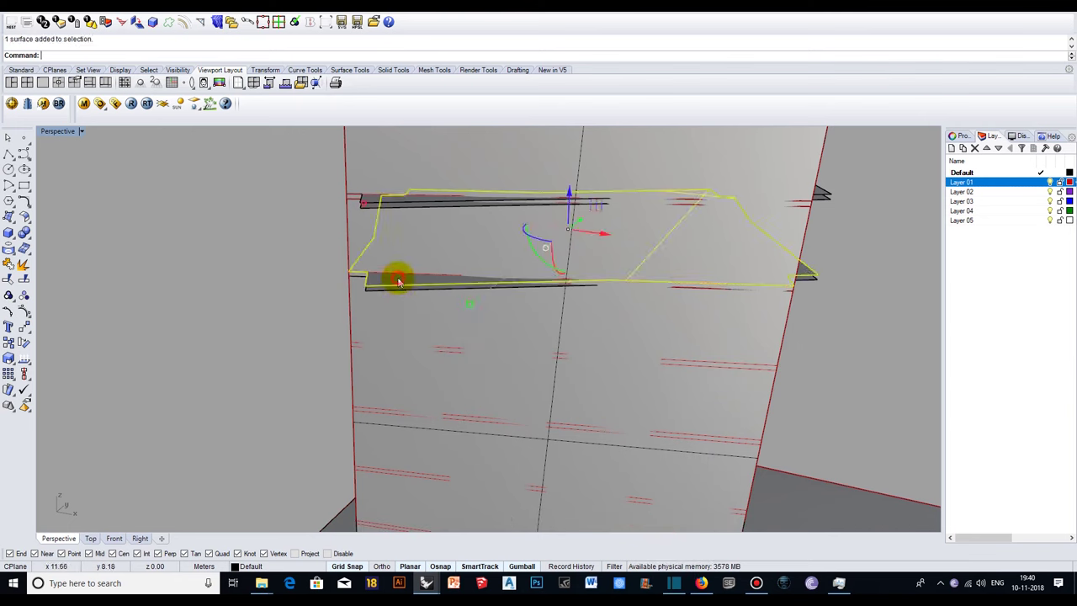
{"action": "key", "text": "Delete"}
{"action": "left_click", "coordinate": [404, 205]}
{"action": "key", "text": "Delete"}
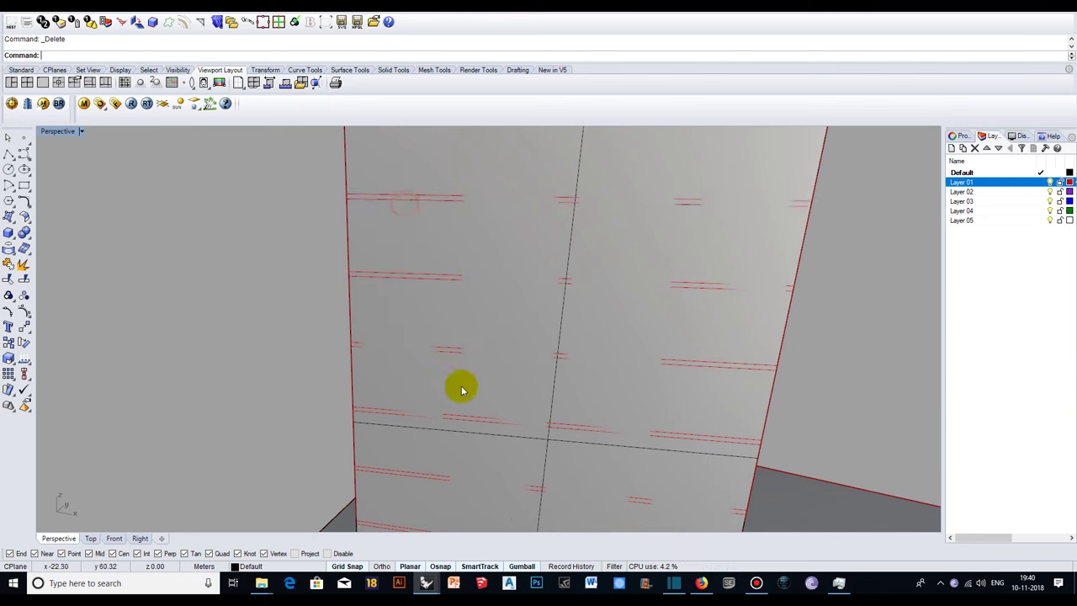
{"action": "scroll", "coordinate": [461, 386], "scroll_direction": "down", "scroll_amount": 3}
{"action": "scroll", "coordinate": [451, 273], "scroll_direction": "up", "scroll_amount": 5}
{"action": "left_click", "coordinate": [410, 432]}
{"action": "key", "text": "Delete"}
{"action": "left_click", "coordinate": [404, 318]}
{"action": "key", "text": "Delete"}
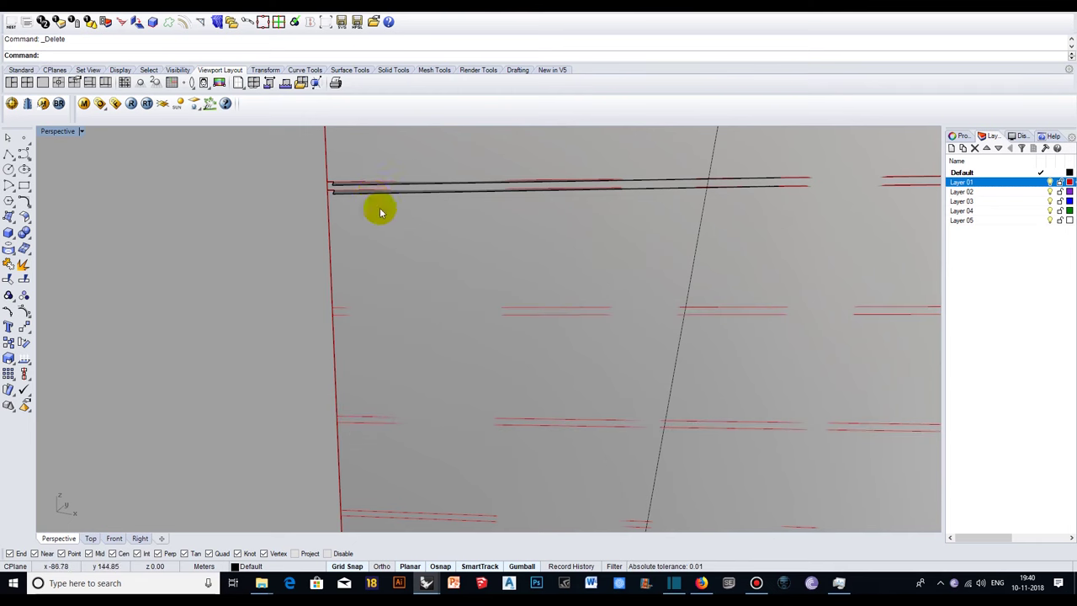
Undo the last shelf deletion to restore that surface
{"action": "scroll", "coordinate": [404, 360], "scroll_direction": "down", "scroll_amount": 3}
{"action": "scroll", "coordinate": [396, 320], "scroll_direction": "up", "scroll_amount": 1}
{"action": "scroll", "coordinate": [363, 412], "scroll_direction": "up", "scroll_amount": 4}
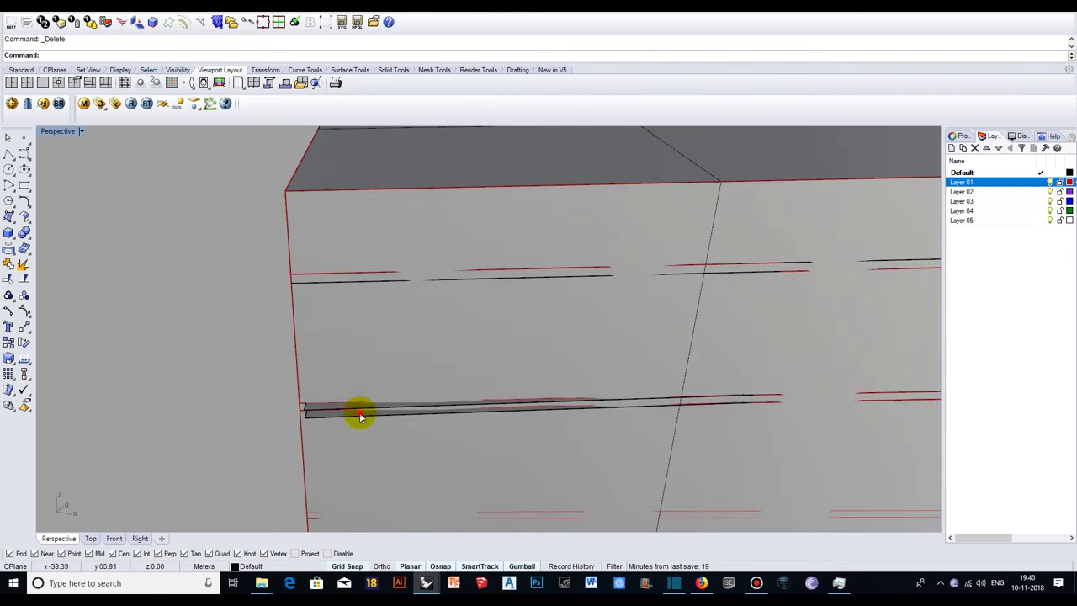
{"action": "key", "text": "ctrl+z"}
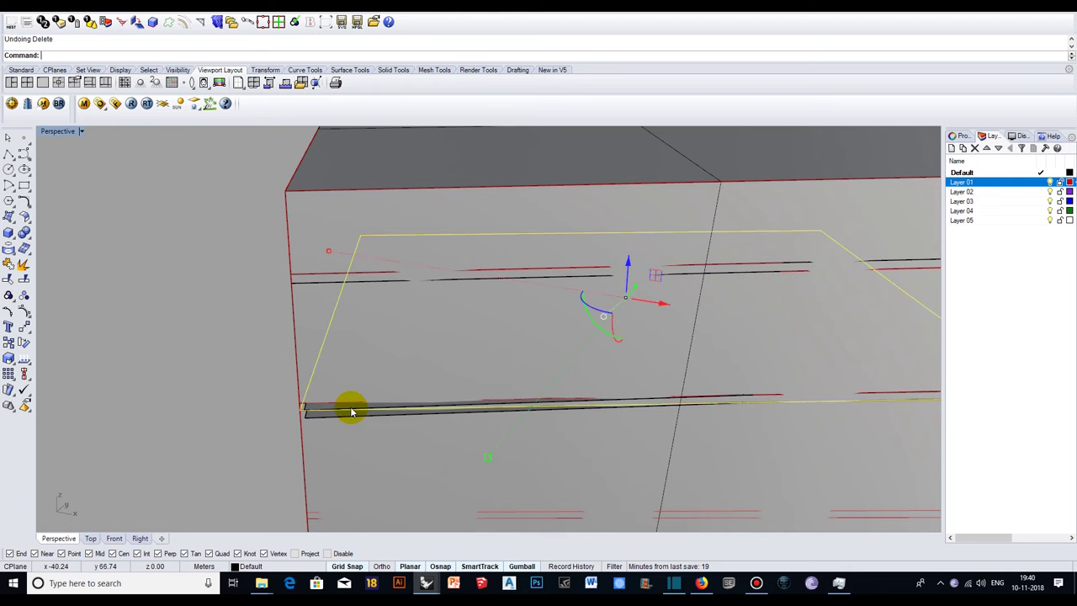
{"action": "left_click", "coordinate": [346, 411]}
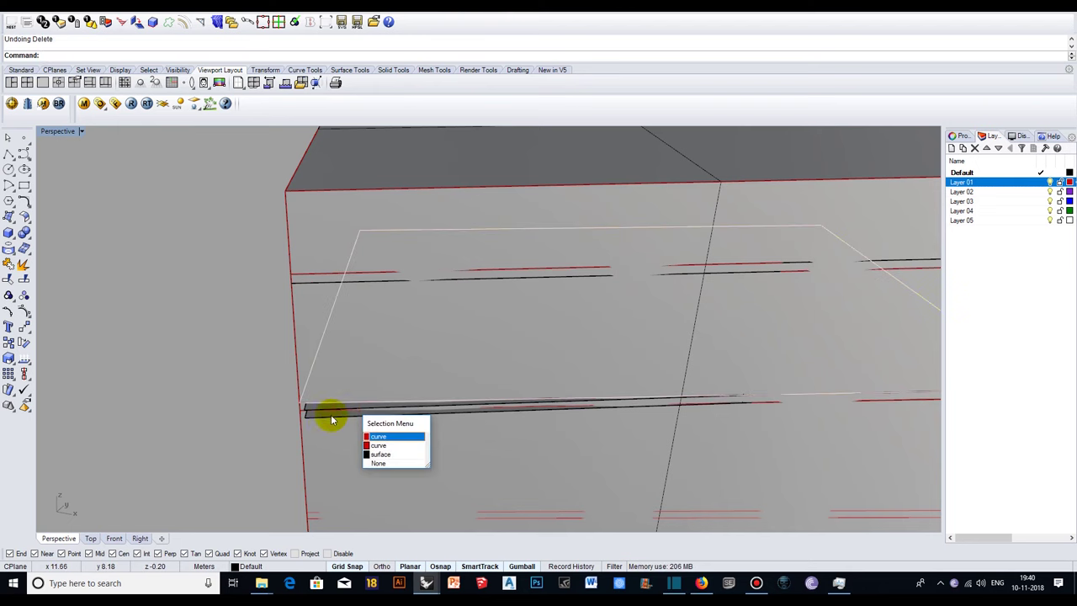
{"action": "key", "text": "Escape"}
{"action": "scroll", "coordinate": [312, 415], "scroll_direction": "up", "scroll_amount": 5}
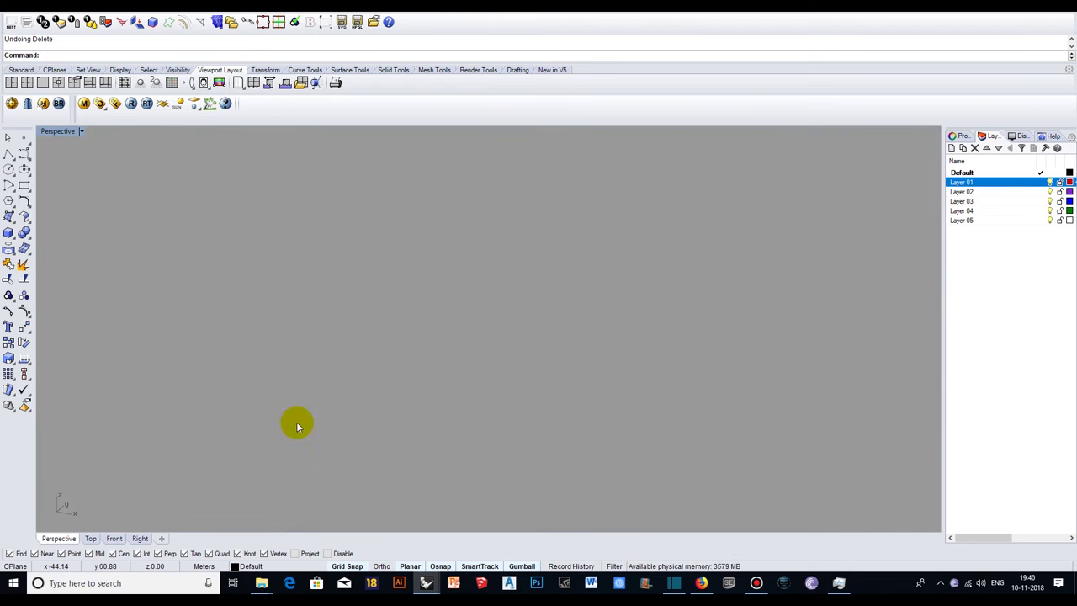
{"action": "scroll", "coordinate": [297, 422], "scroll_direction": "down", "scroll_amount": 3}
Delete the large stray horizontal surface and the thin stray surface
{"action": "left_click", "coordinate": [286, 426]}
{"action": "key", "text": "Delete"}
{"action": "left_click", "coordinate": [276, 412]}
{"action": "key", "text": "Delete"}
{"action": "scroll", "coordinate": [286, 429], "scroll_direction": "down", "scroll_amount": 3}
{"action": "scroll", "coordinate": [301, 421], "scroll_direction": "down", "scroll_amount": 1}
{"action": "scroll", "coordinate": [295, 391], "scroll_direction": "up", "scroll_amount": 4}
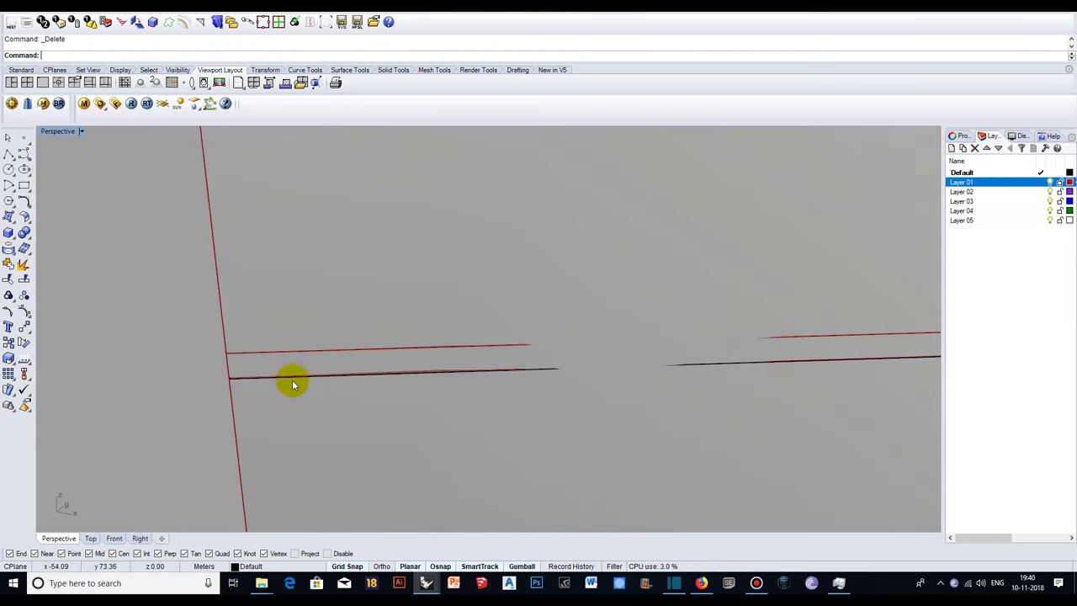
Delete the top surface of the box and another surface picked from overlapping objects
{"action": "left_click", "coordinate": [293, 382]}
{"action": "scroll", "coordinate": [293, 385], "scroll_direction": "down", "scroll_amount": 3}
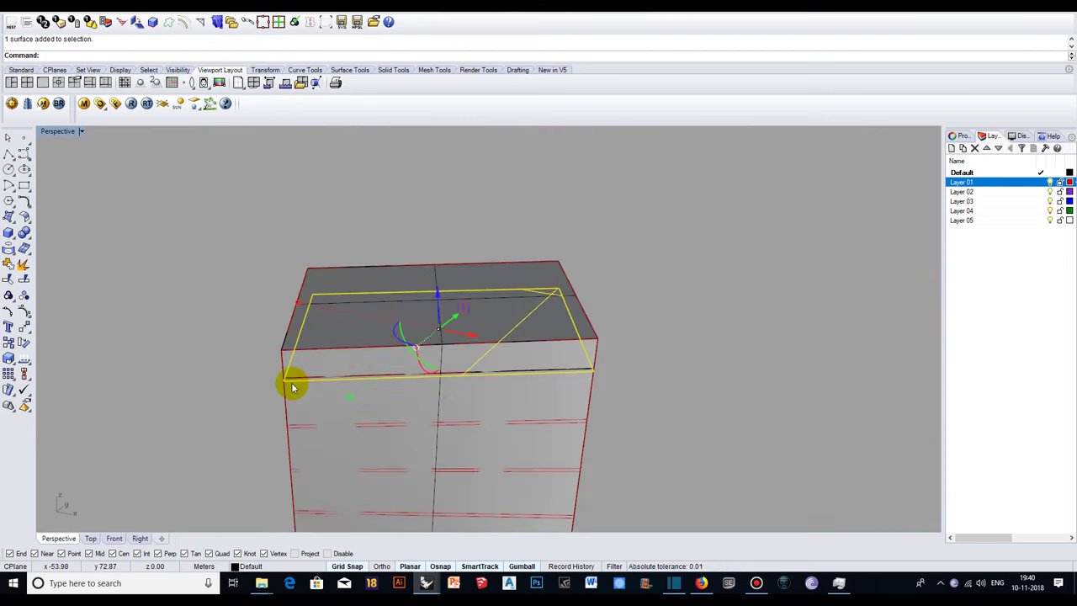
{"action": "key", "text": "Delete"}
{"action": "scroll", "coordinate": [292, 382], "scroll_direction": "up", "scroll_amount": 2}
{"action": "left_click", "coordinate": [301, 373]}
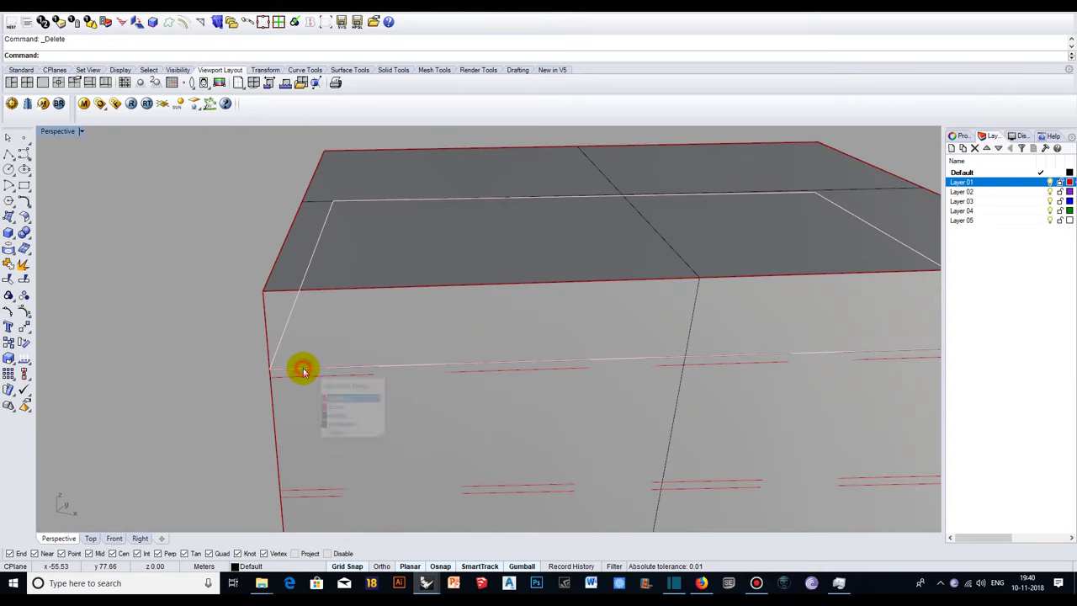
{"action": "left_click", "coordinate": [340, 418]}
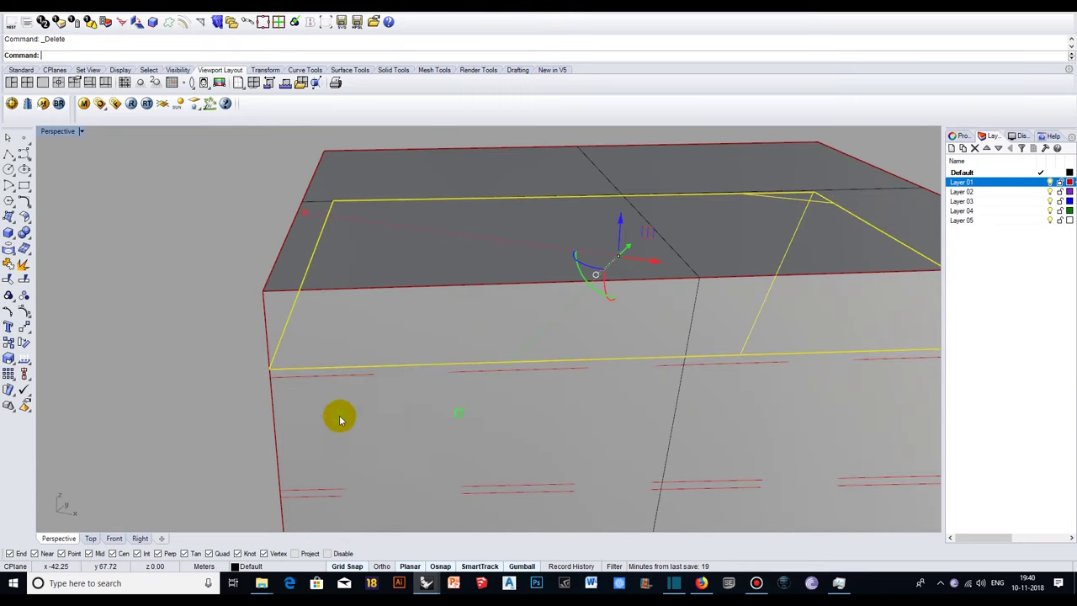
{"action": "key", "text": "Delete"}
{"action": "scroll", "coordinate": [384, 362], "scroll_direction": "down", "scroll_amount": 3}
{"action": "scroll", "coordinate": [459, 342], "scroll_direction": "down", "scroll_amount": 3}
{"action": "scroll", "coordinate": [458, 343], "scroll_direction": "down", "scroll_amount": 3}
Move the tower alone, without the base slab, onto Layer 02 so it shades purple
{"action": "mouse_move", "coordinate": [414, 420]}
{"action": "right_mouse_down"}
{"action": "mouse_move", "coordinate": [553, 384]}
{"action": "mouse_move", "coordinate": [694, 388]}
{"action": "mouse_move", "coordinate": [440, 409]}
{"action": "right_mouse_up"}
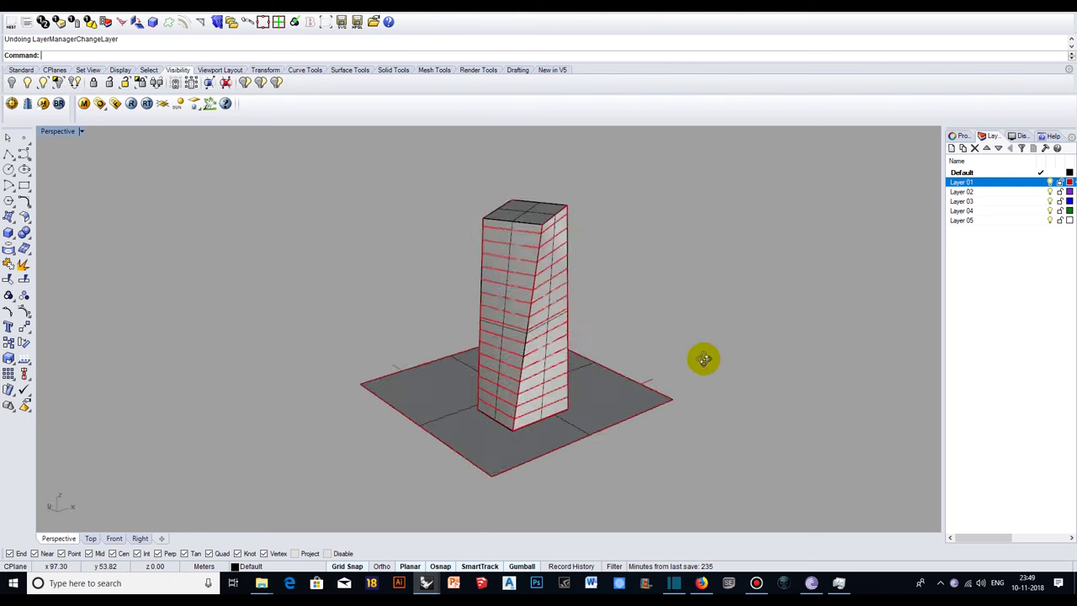
{"action": "right_click_drag", "start_coordinate": [703, 359], "coordinate": [691, 357]}
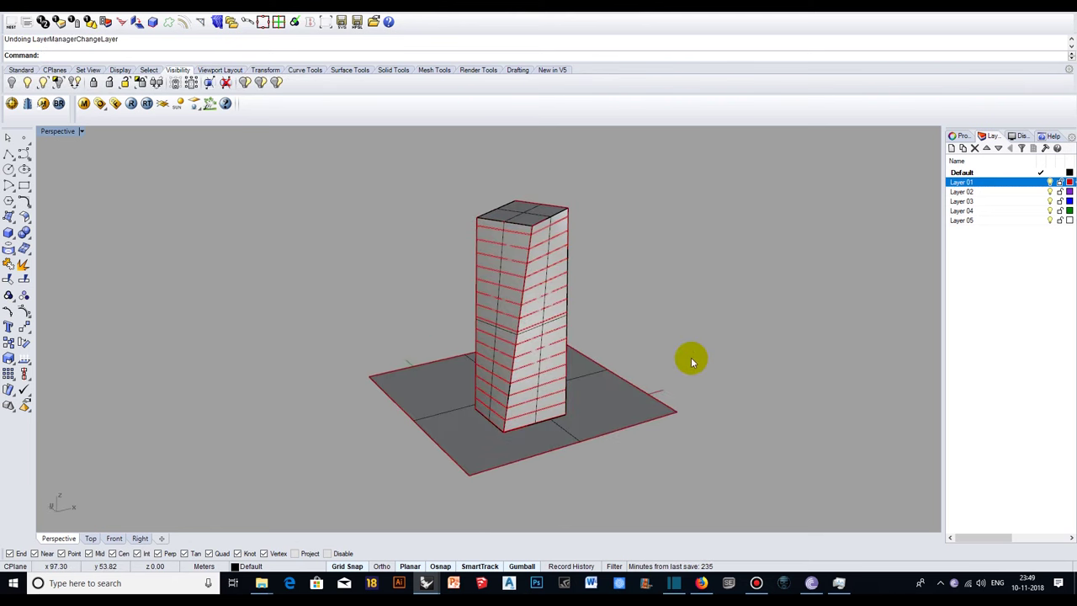
{"action": "scroll", "coordinate": [588, 292], "scroll_direction": "up", "scroll_amount": 2}
{"action": "left_click", "coordinate": [545, 288]}
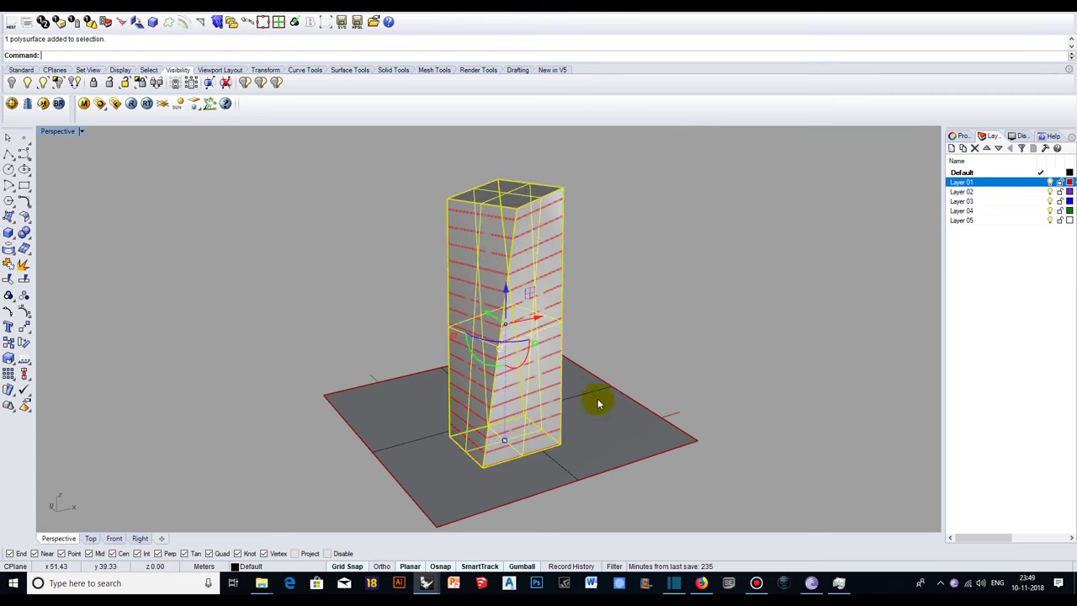
{"action": "left_click", "coordinate": [604, 427], "text": "shift"}
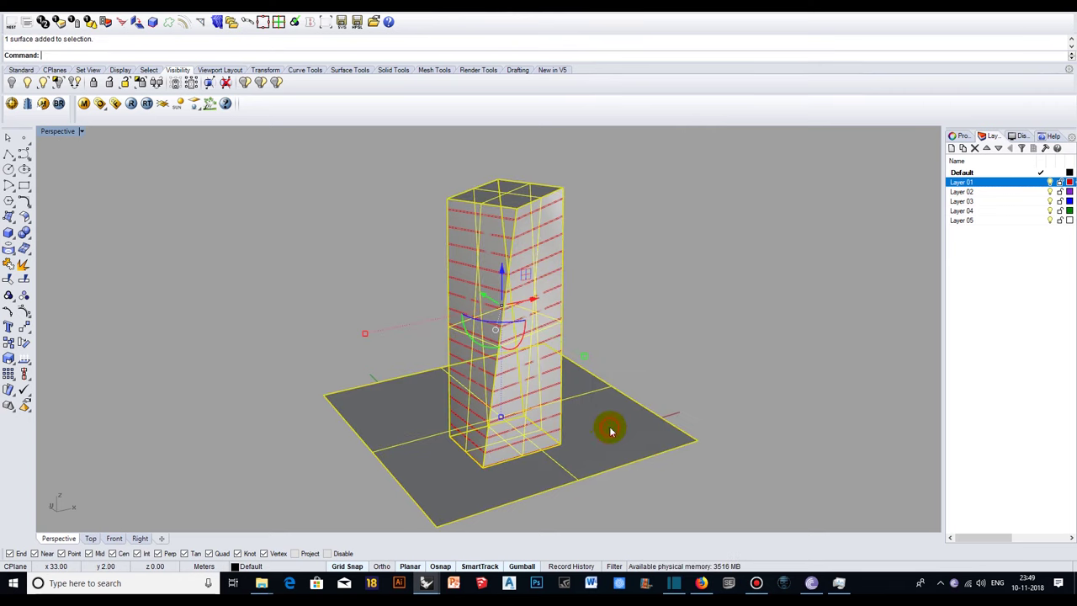
{"action": "left_click", "coordinate": [618, 421], "text": "ctrl"}
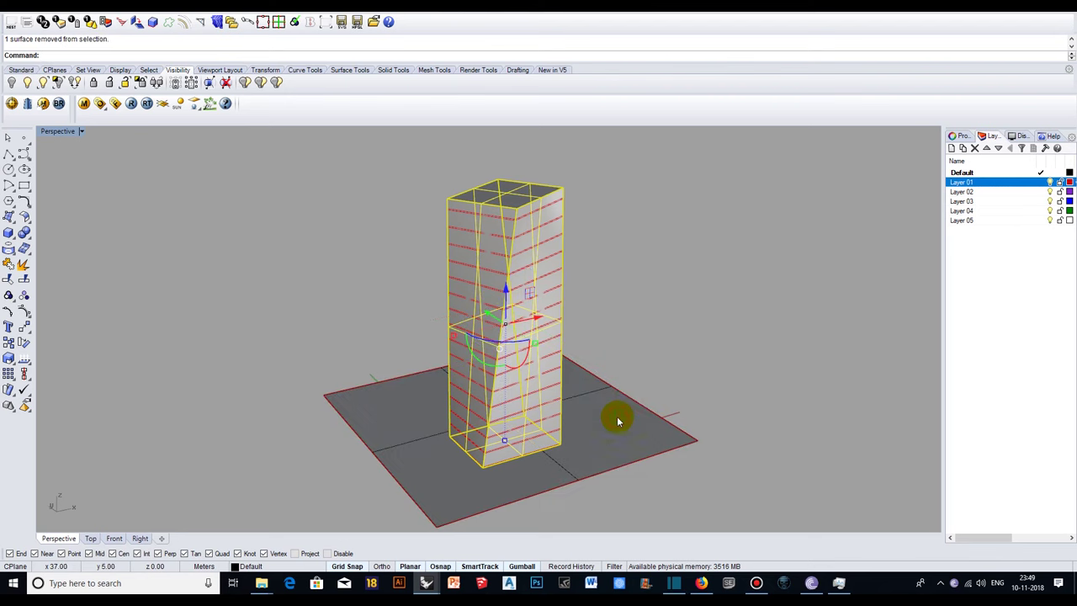
{"action": "left_click", "coordinate": [1027, 193]}
{"action": "right_click", "coordinate": [1027, 193]}
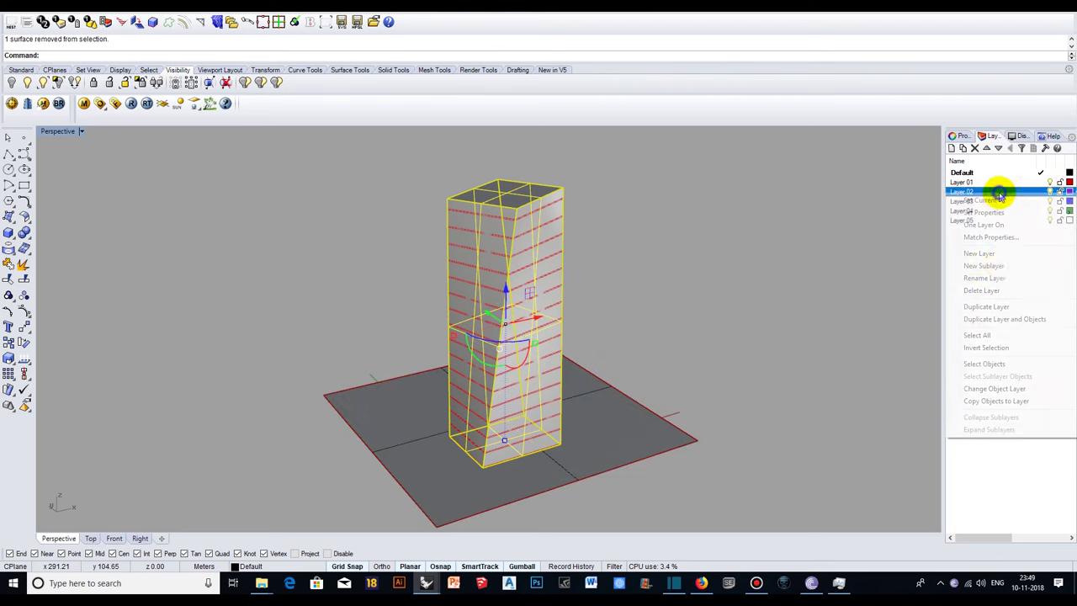
{"action": "left_click", "coordinate": [984, 389]}
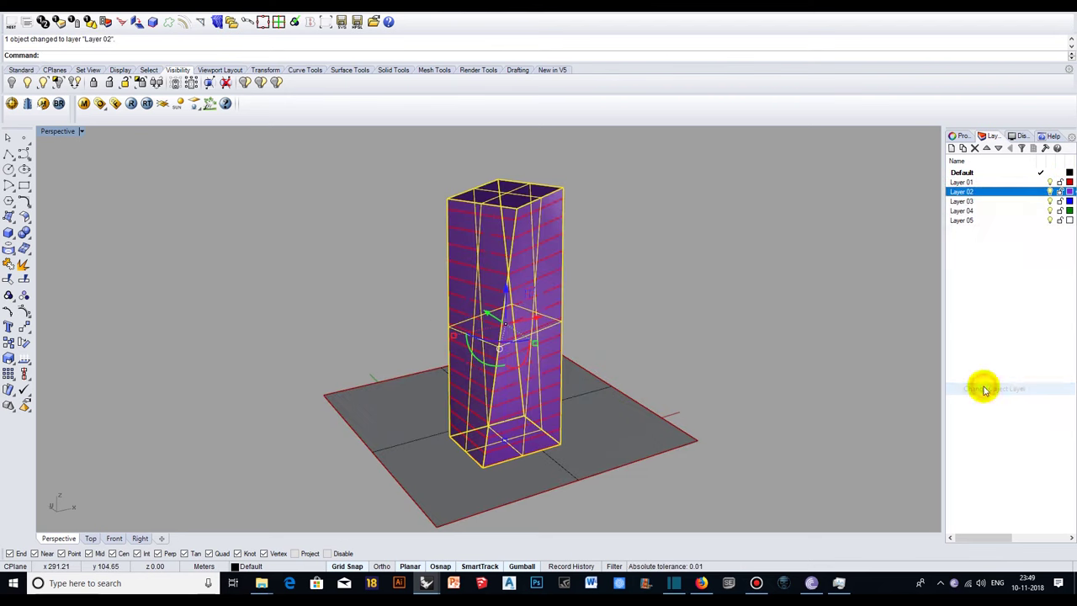
{"action": "left_click", "coordinate": [665, 330]}
{"action": "mouse_move", "coordinate": [661, 329]}
{"action": "right_mouse_down"}
{"action": "mouse_move", "coordinate": [642, 342]}
{"action": "mouse_move", "coordinate": [673, 348]}
{"action": "right_mouse_up"}
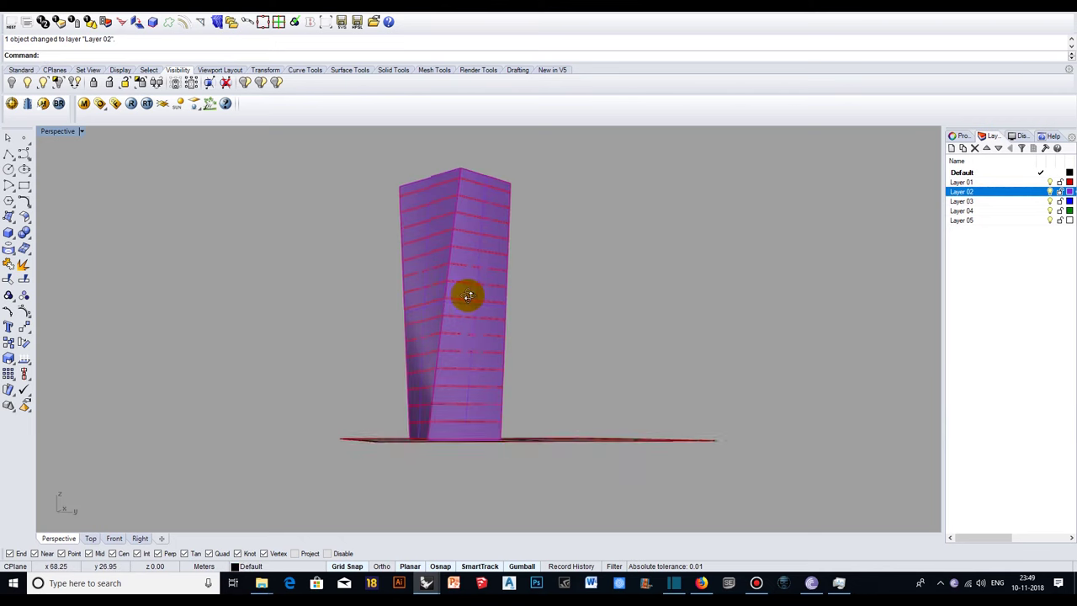
{"action": "left_click", "coordinate": [536, 233]}
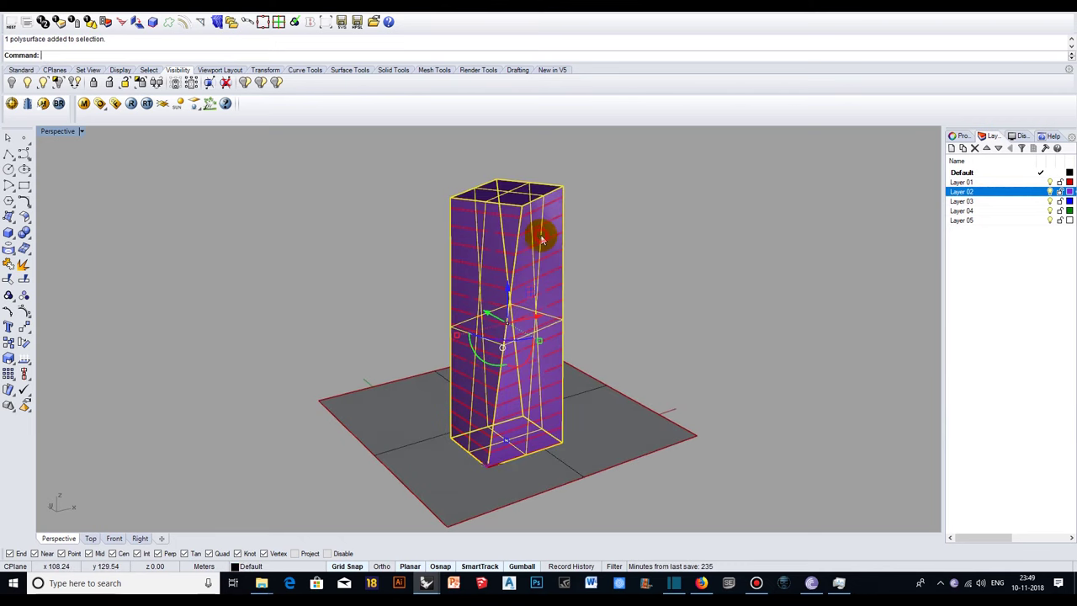
Hide the purple tower, view the floors from above, and turn Grid Snap off
{"action": "left_click", "coordinate": [1050, 192]}
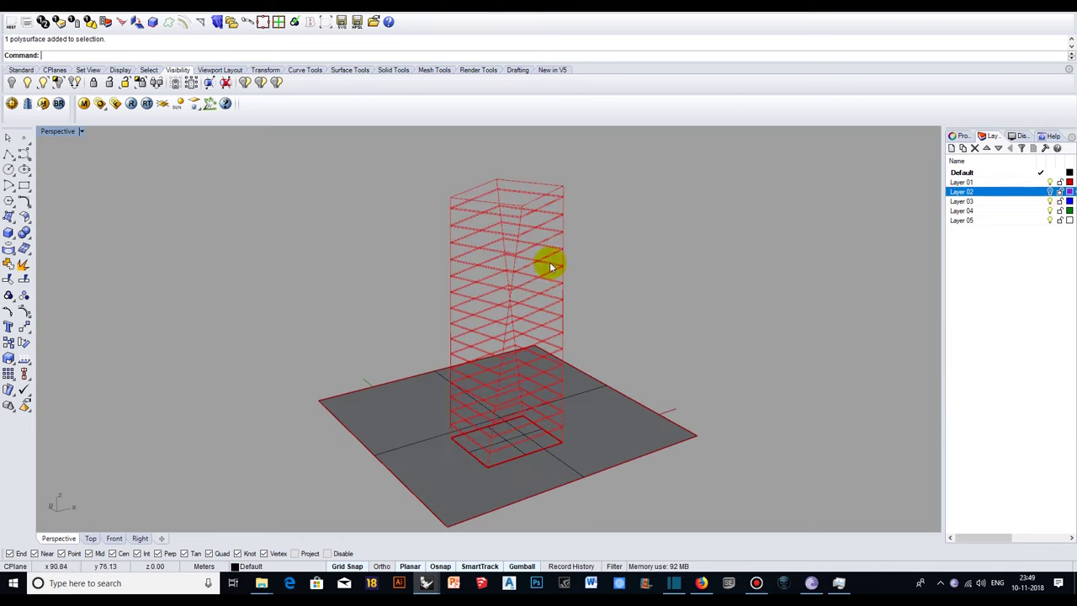
{"action": "right_click_drag", "start_coordinate": [545, 260], "coordinate": [520, 354]}
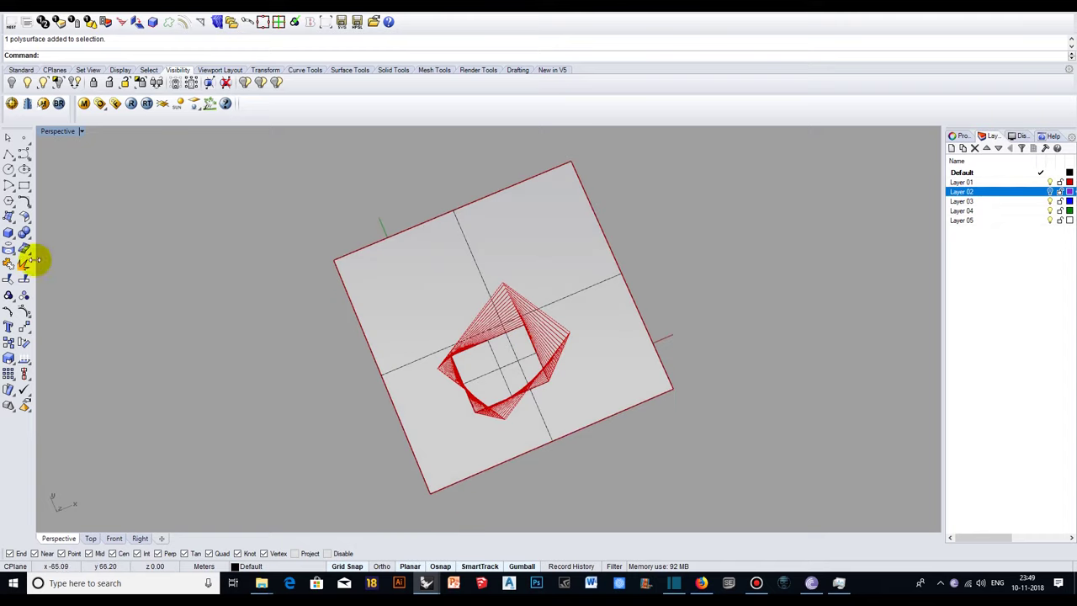
{"action": "left_click", "coordinate": [23, 185]}
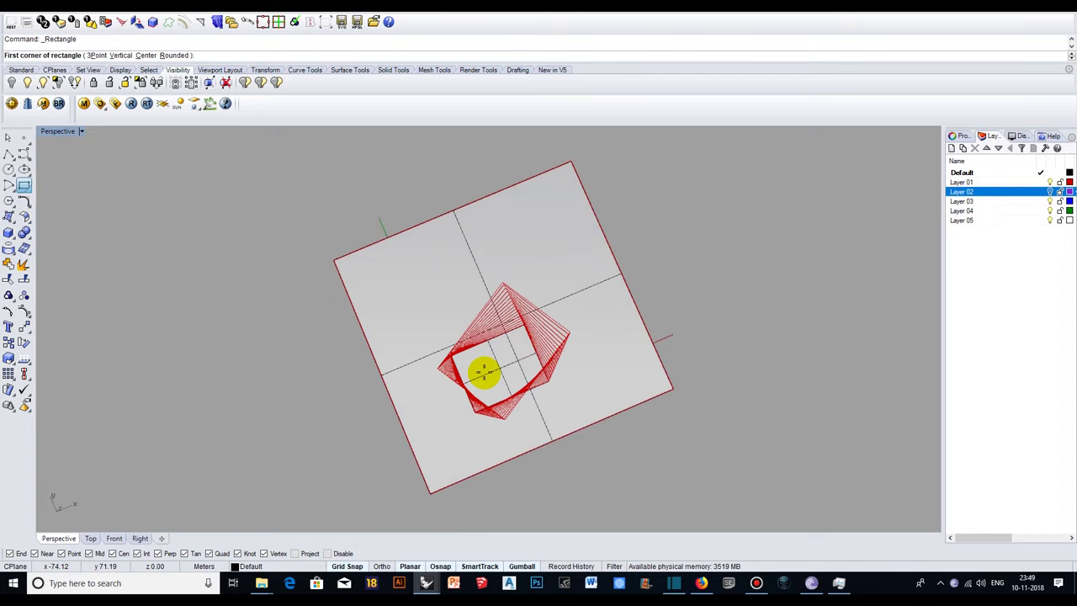
{"action": "scroll", "coordinate": [483, 372], "scroll_direction": "up", "scroll_amount": 10}
{"action": "scroll", "coordinate": [480, 378], "scroll_direction": "up", "scroll_amount": 3}
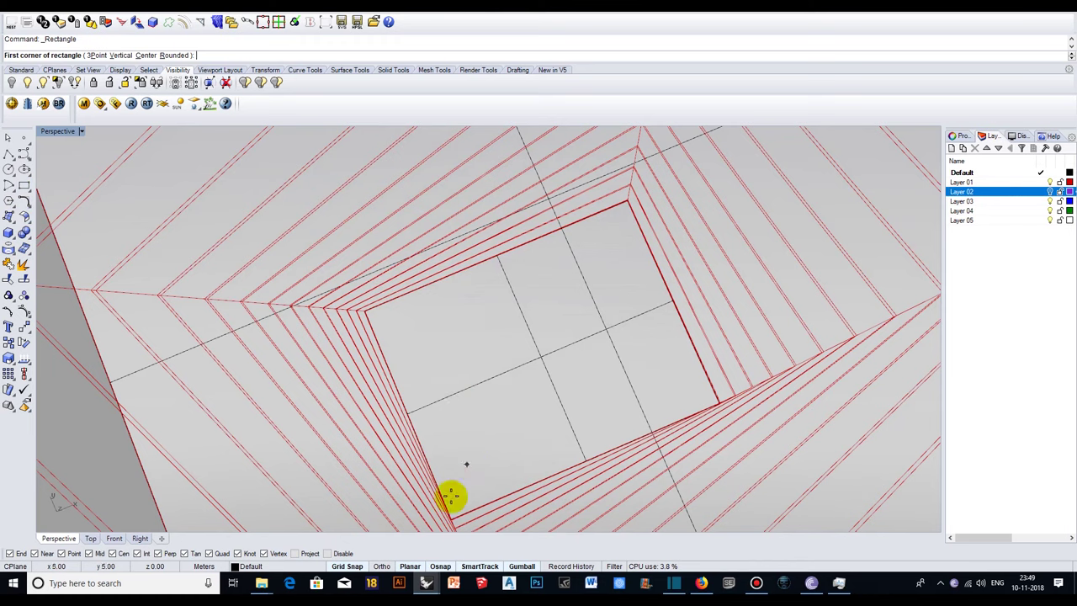
{"action": "left_click", "coordinate": [357, 566]}
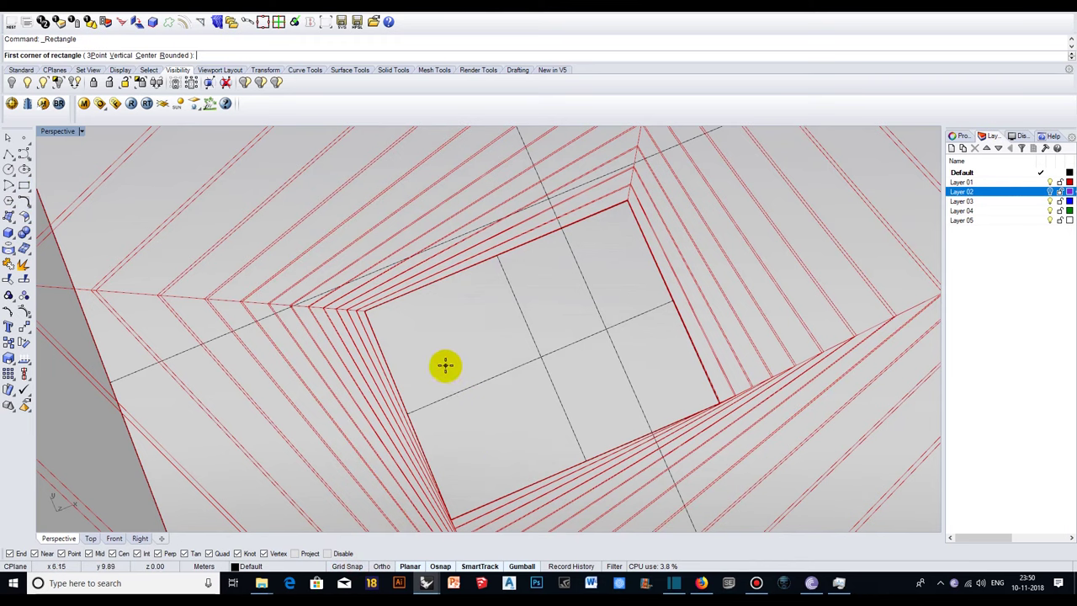
Cancel the rectangle in the central square and select the small curve there from overlapping objects
{"action": "left_click", "coordinate": [443, 365]}
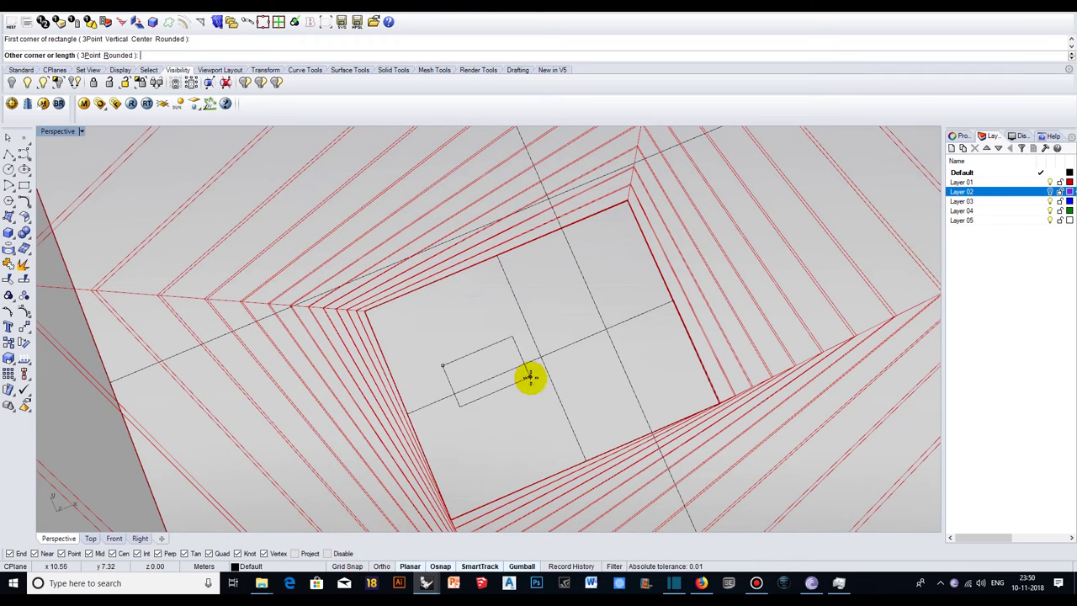
{"action": "key", "text": "Escape"}
{"action": "left_click", "coordinate": [531, 383]}
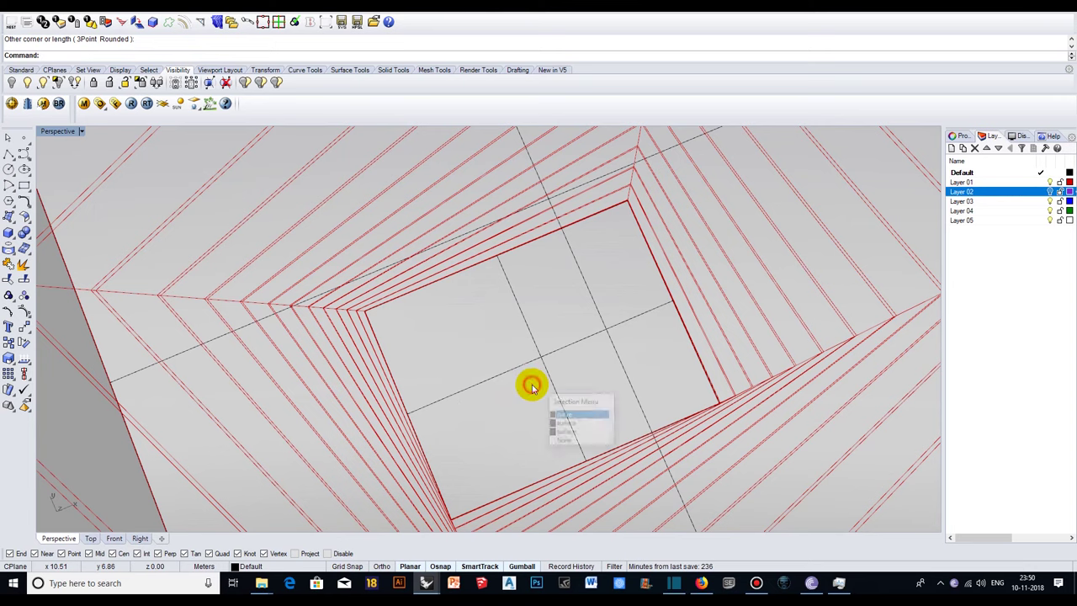
{"action": "left_click", "coordinate": [578, 415]}
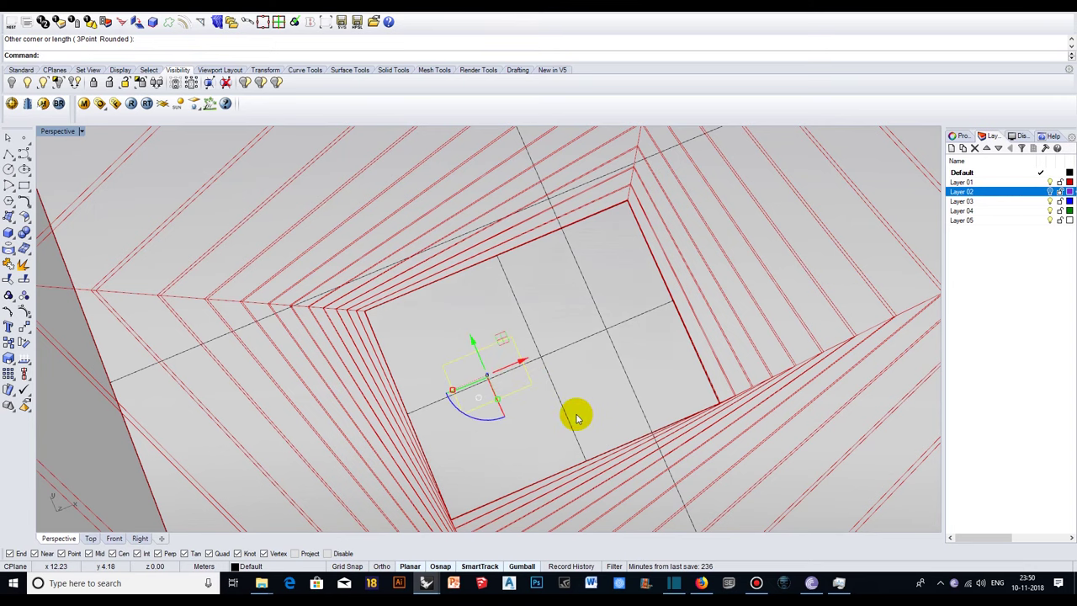
Make a planar surface from the small central square with PlanarSrf
{"action": "type", "text": "PlanarSrf"}
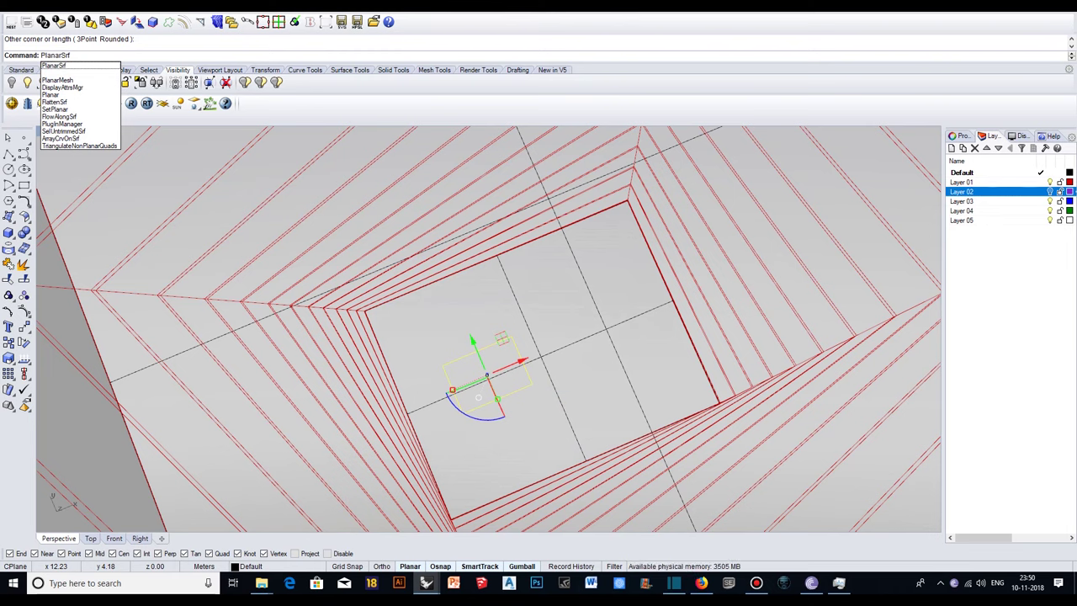
{"action": "right_click", "coordinate": [576, 416]}
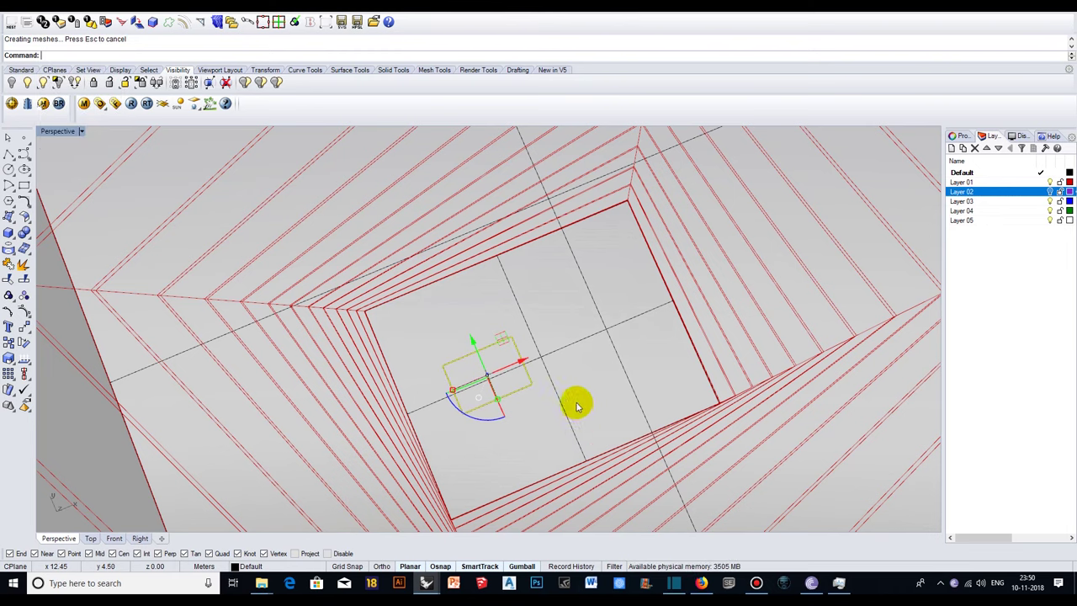
{"action": "right_click_drag", "start_coordinate": [578, 410], "coordinate": [573, 407]}
{"action": "type", "text": "Ext"}
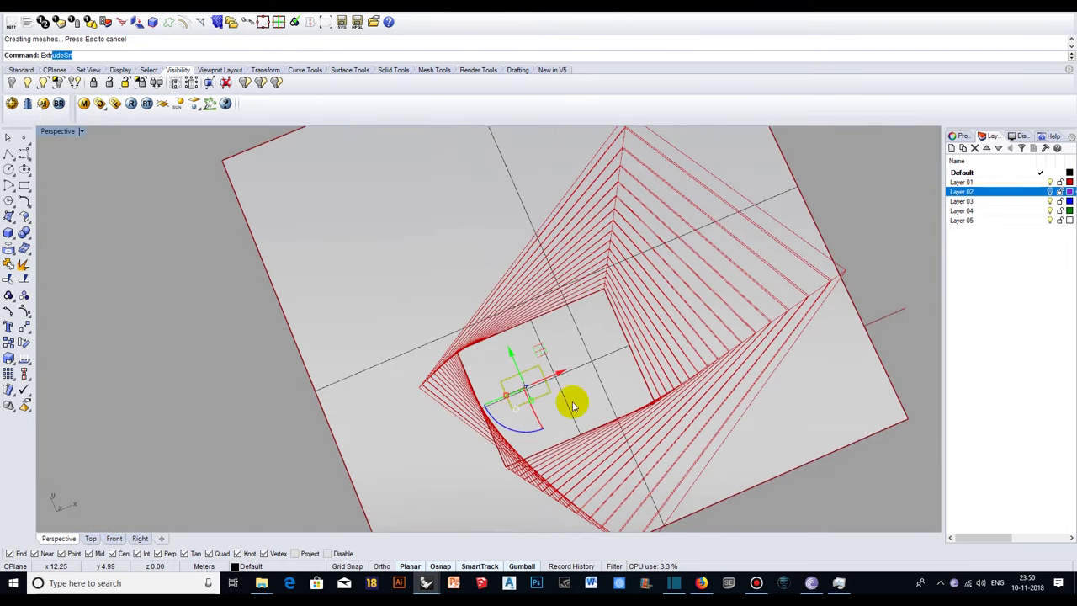
Extrude the square surface up to the tower top with ExtrudeSrf as a tall core column
{"action": "type", "text": "rude"}
{"action": "key", "text": "Return"}
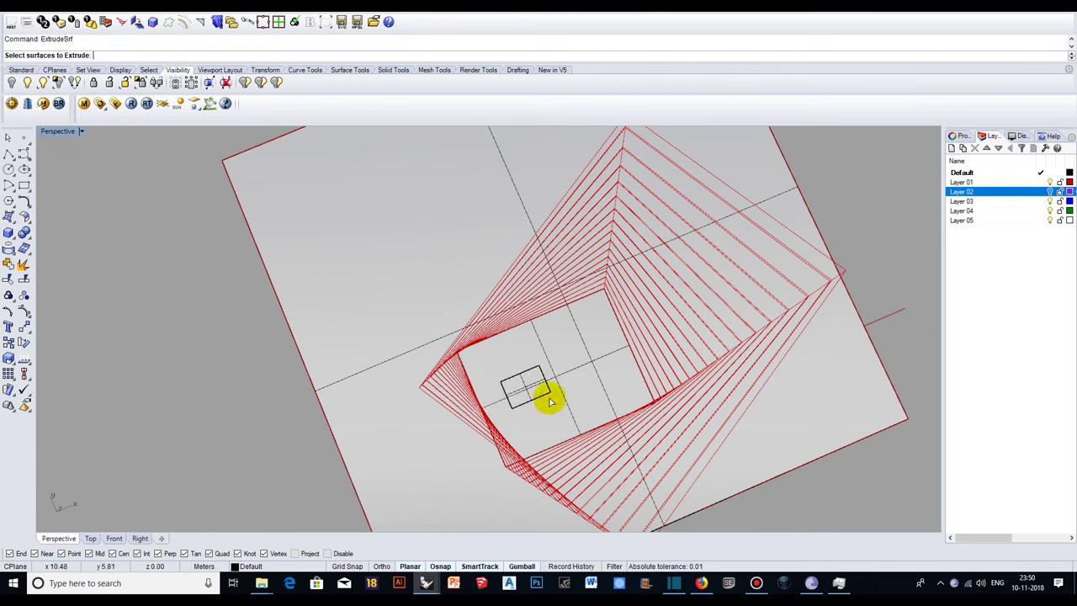
{"action": "left_click", "coordinate": [540, 396]}
{"action": "key", "text": "Return"}
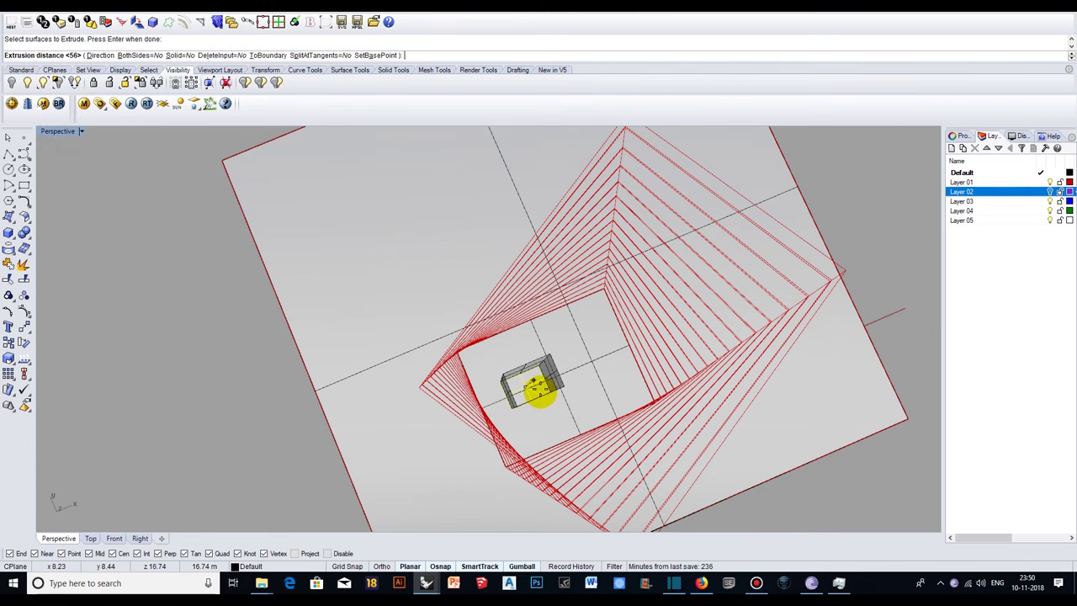
{"action": "scroll", "coordinate": [564, 356], "scroll_direction": "down", "scroll_amount": 3}
{"action": "scroll", "coordinate": [555, 378], "scroll_direction": "down", "scroll_amount": 2}
{"action": "right_click_drag", "start_coordinate": [572, 305], "coordinate": [541, 252]}
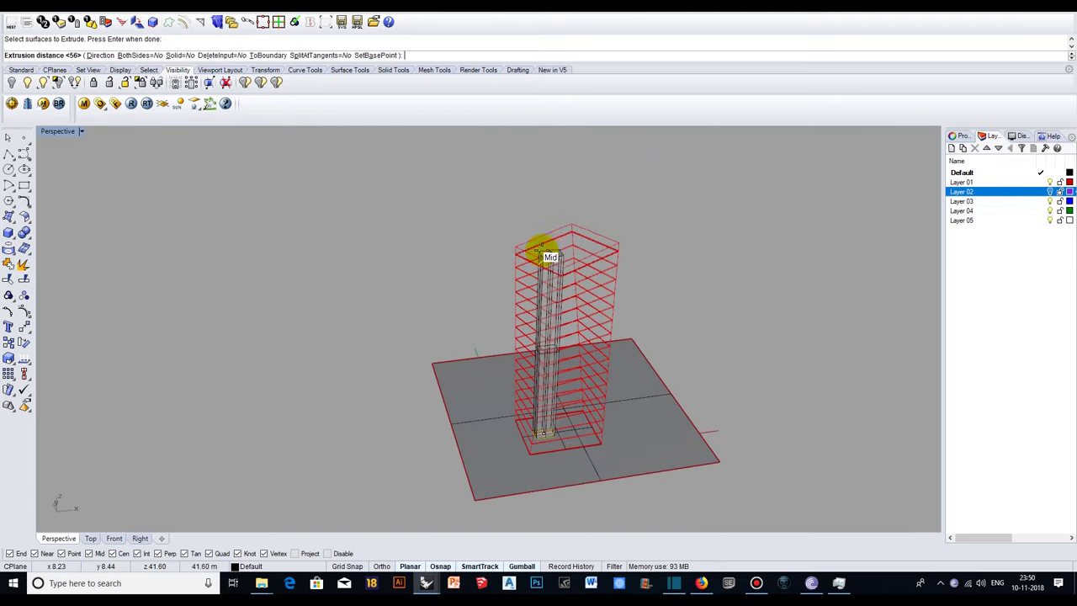
{"action": "mouse_move", "coordinate": [552, 207]}
{"action": "right_mouse_down"}
{"action": "mouse_move", "coordinate": [543, 182]}
{"action": "mouse_move", "coordinate": [539, 192]}
{"action": "right_mouse_up"}
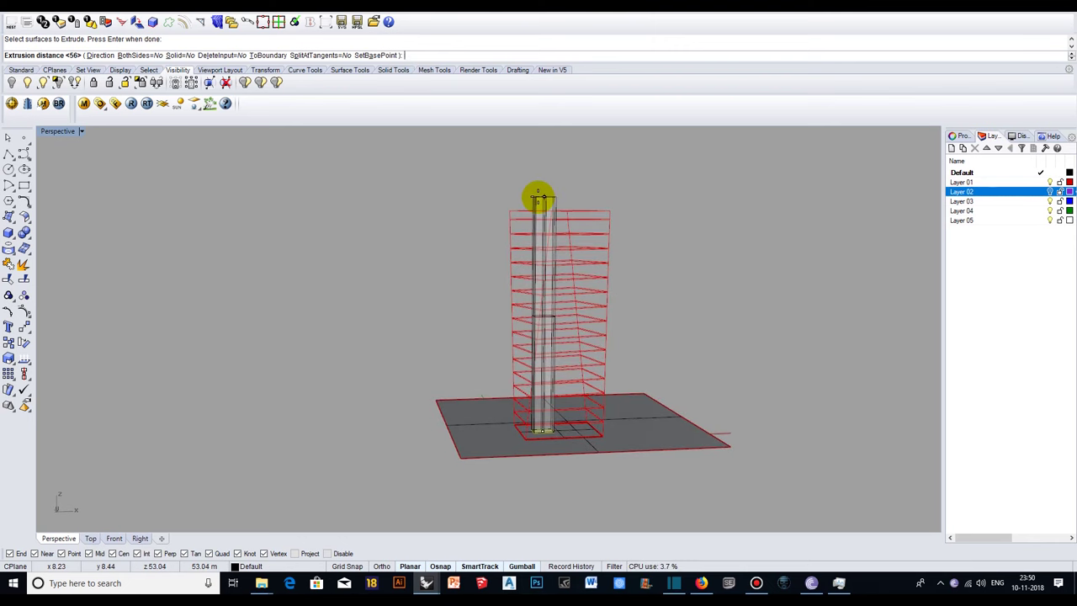
{"action": "left_click", "coordinate": [538, 196]}
{"action": "mouse_move", "coordinate": [544, 222]}
{"action": "right_mouse_down"}
{"action": "mouse_move", "coordinate": [573, 281]}
{"action": "mouse_move", "coordinate": [557, 290]}
{"action": "right_mouse_up"}
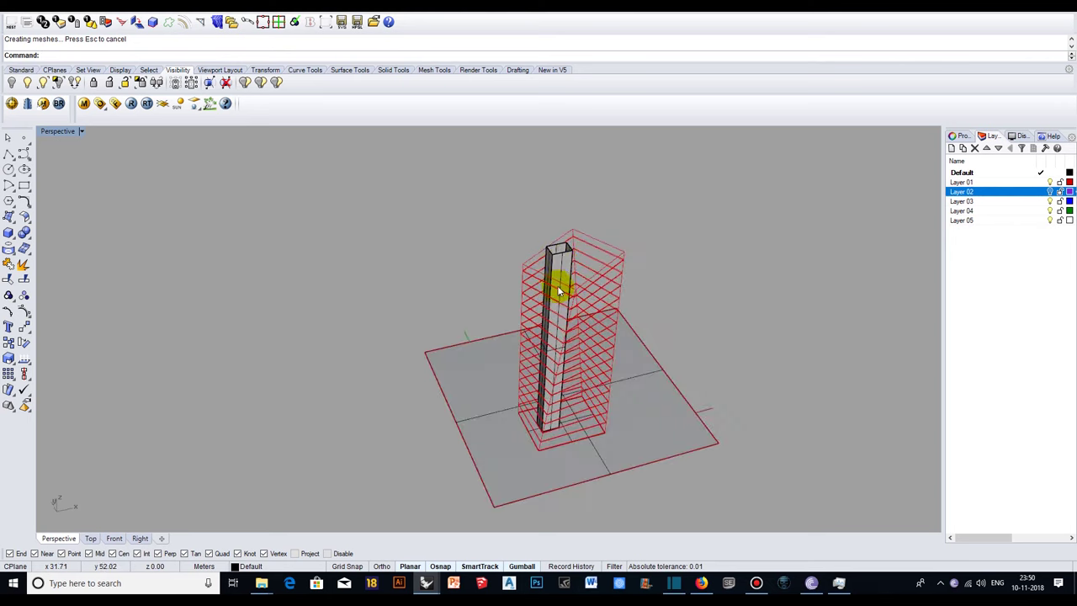
Move the new core column onto the blue Layer 03
{"action": "left_click", "coordinate": [562, 264]}
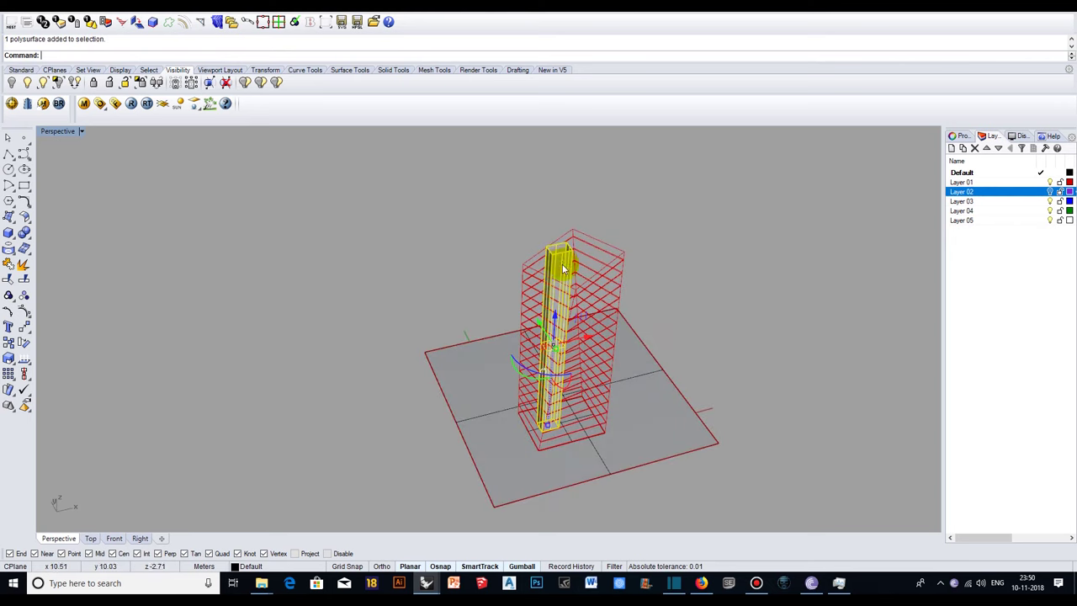
{"action": "left_click", "coordinate": [999, 202]}
{"action": "left_click", "coordinate": [989, 173]}
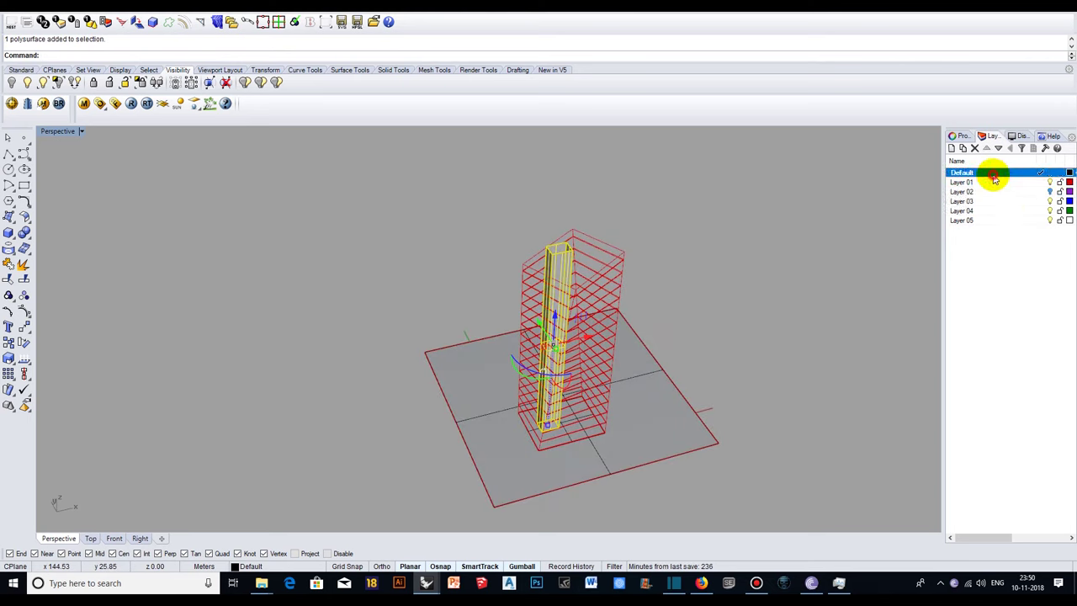
{"action": "left_click", "coordinate": [989, 203]}
{"action": "left_click", "coordinate": [989, 172]}
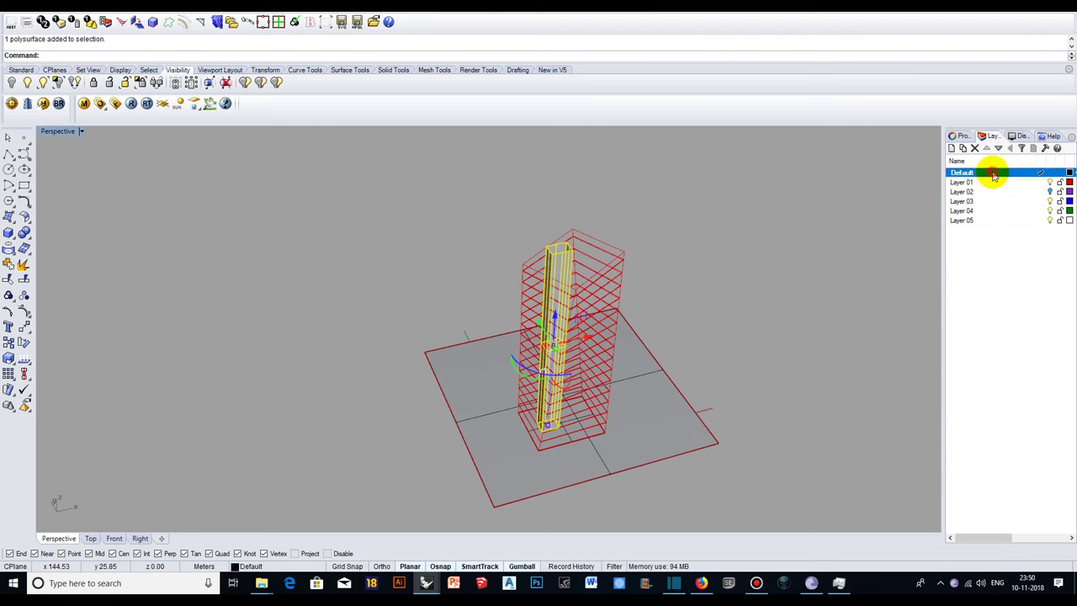
{"action": "left_click", "coordinate": [968, 202]}
{"action": "right_click", "coordinate": [964, 204]}
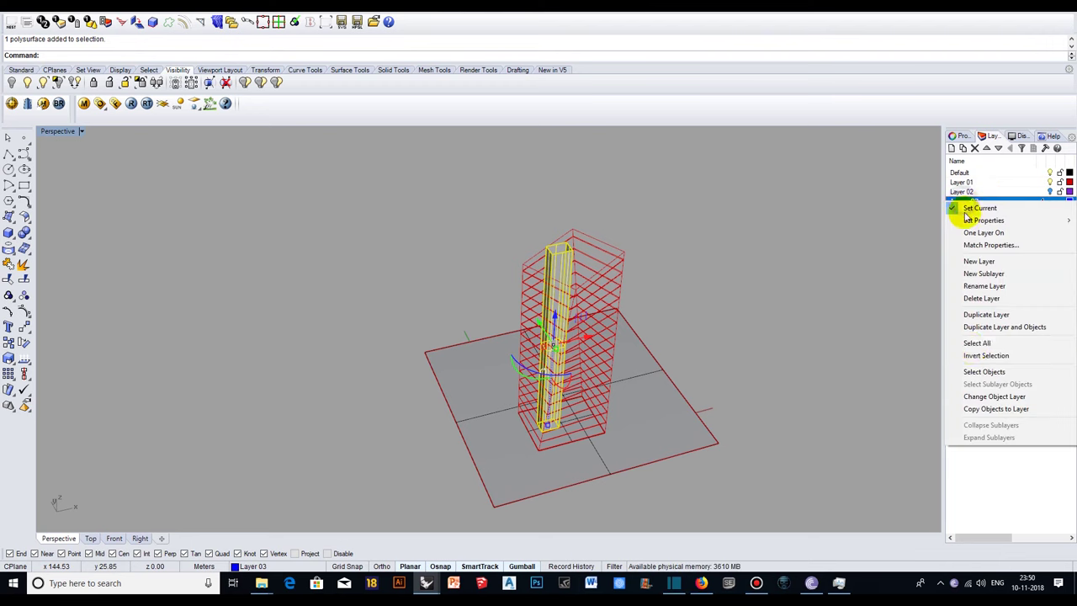
{"action": "left_click", "coordinate": [985, 396]}
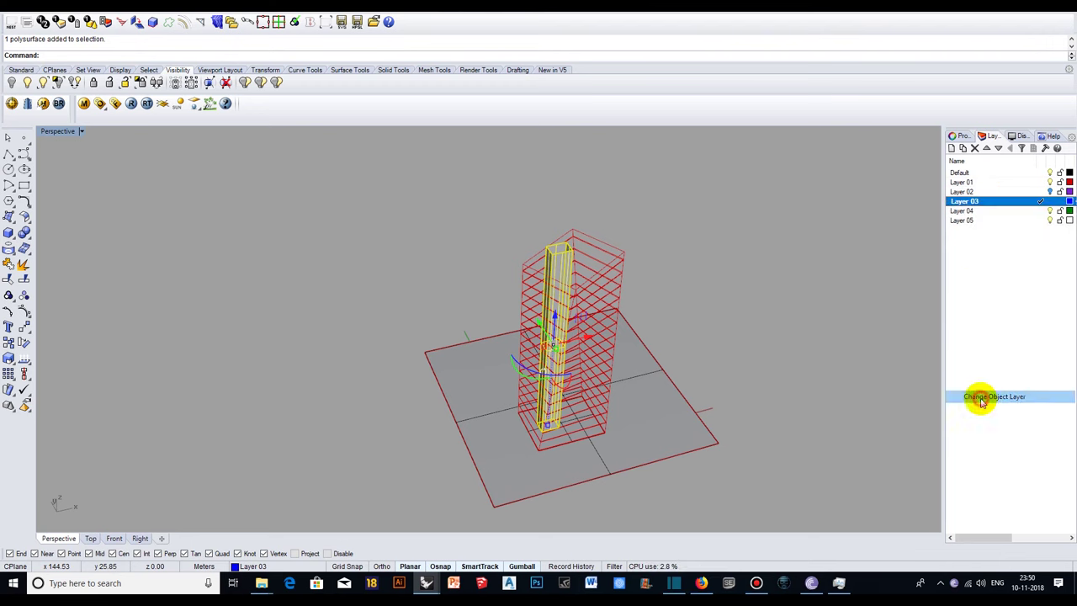
Make Default the current layer and cap the core column's open ends
{"action": "double_click", "coordinate": [962, 173]}
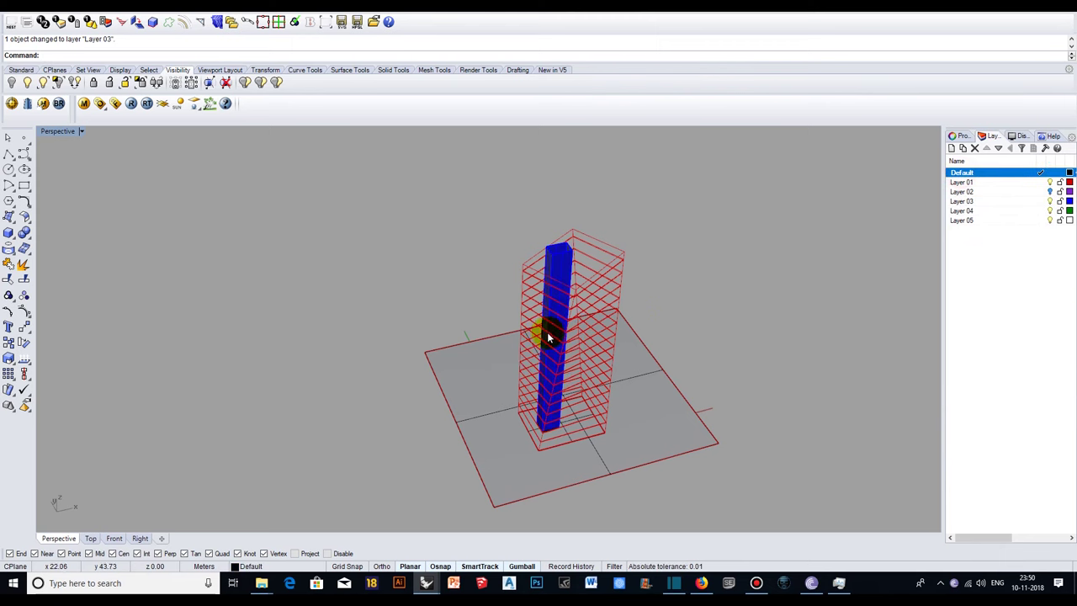
{"action": "scroll", "coordinate": [548, 332], "scroll_direction": "up", "scroll_amount": 2}
{"action": "scroll", "coordinate": [553, 336], "scroll_direction": "up", "scroll_amount": 2}
{"action": "scroll", "coordinate": [539, 331], "scroll_direction": "up", "scroll_amount": 2}
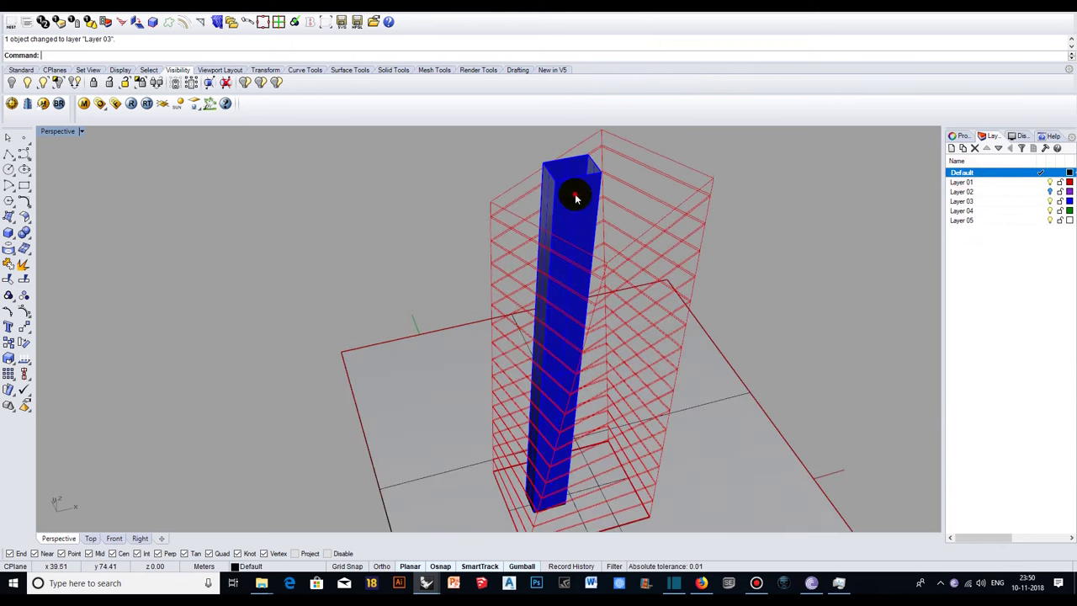
{"action": "left_click", "coordinate": [577, 194]}
{"action": "type", "text": "Cap"}
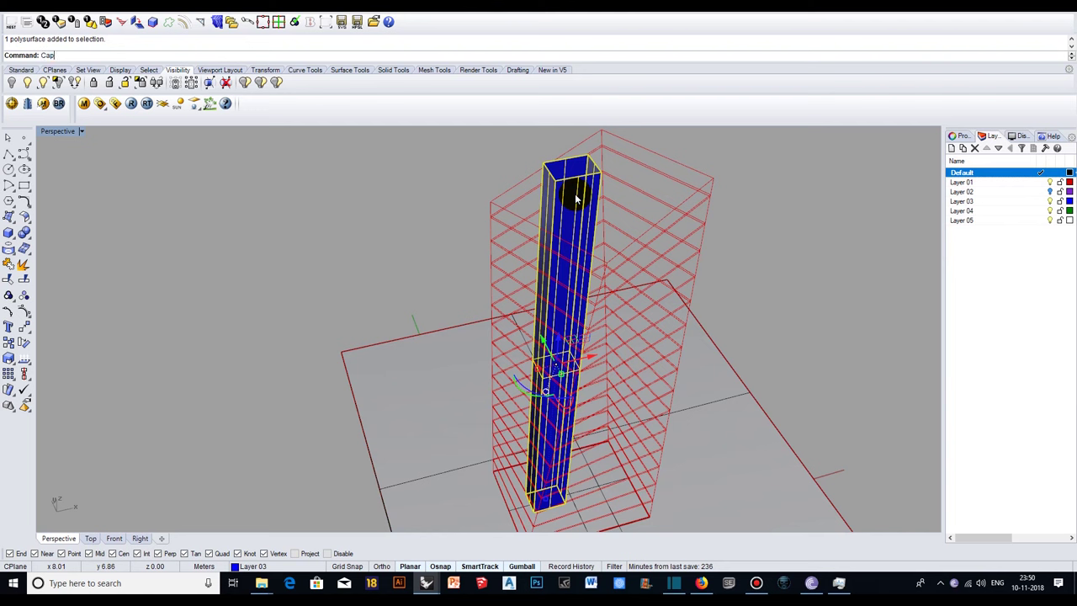
{"action": "key", "text": "Return"}
{"action": "left_click", "coordinate": [825, 199]}
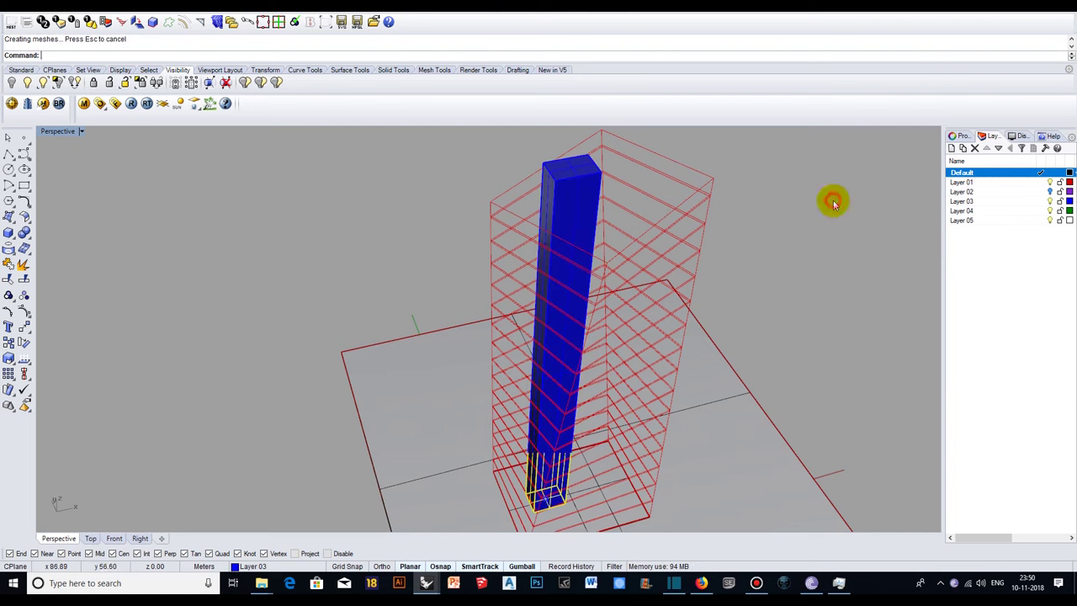
Briefly show Layer 02 to preview the shaded purple tower, then hide it again
{"action": "mouse_move", "coordinate": [460, 243]}
{"action": "right_mouse_down"}
{"action": "mouse_move", "coordinate": [505, 337]}
{"action": "mouse_move", "coordinate": [499, 288]}
{"action": "mouse_move", "coordinate": [500, 322]}
{"action": "mouse_move", "coordinate": [505, 312]}
{"action": "right_mouse_up"}
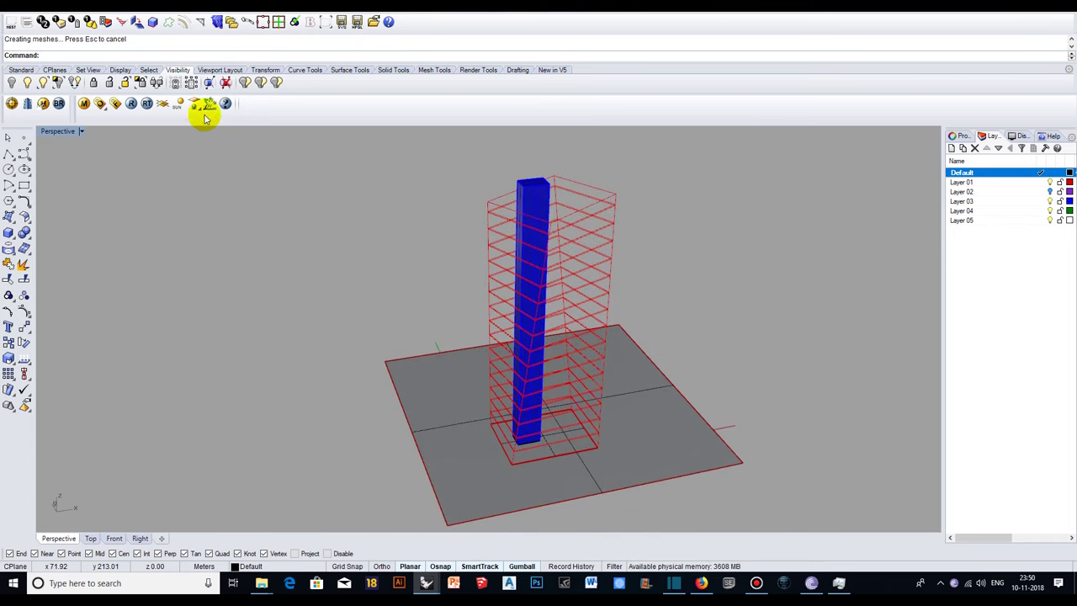
{"action": "left_click", "coordinate": [1050, 191]}
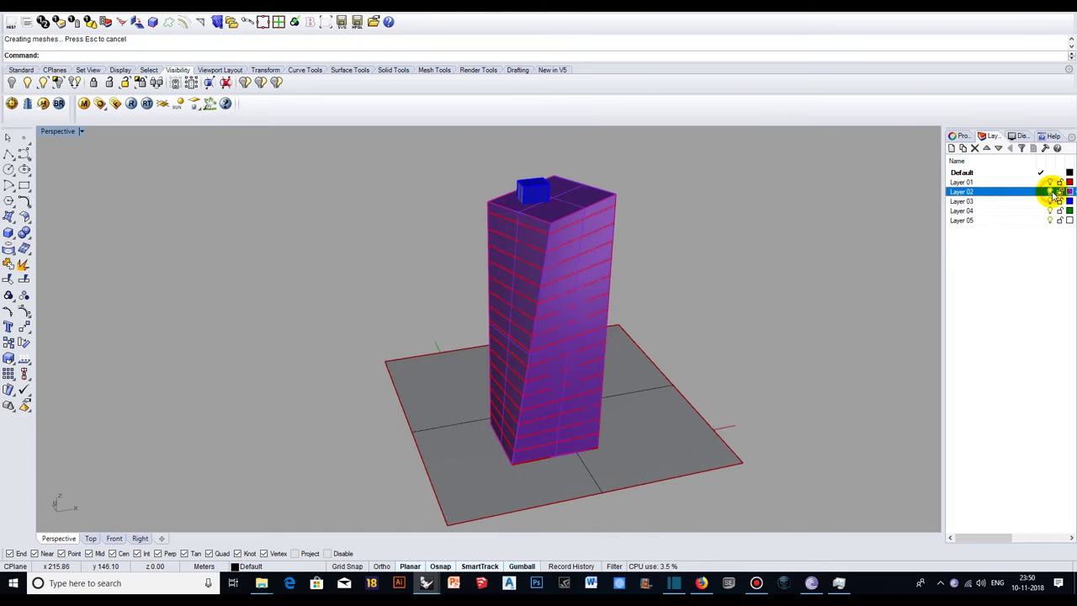
{"action": "mouse_move", "coordinate": [695, 210]}
{"action": "right_mouse_down"}
{"action": "mouse_move", "coordinate": [628, 233]}
{"action": "mouse_move", "coordinate": [639, 321]}
{"action": "right_mouse_up"}
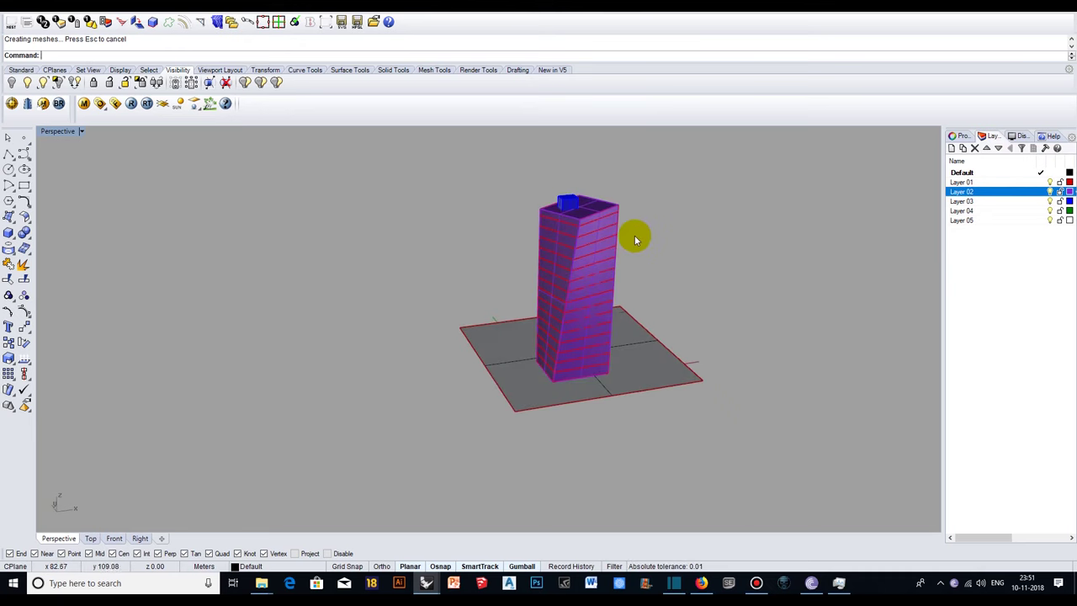
{"action": "scroll", "coordinate": [634, 239], "scroll_direction": "up", "scroll_amount": 2}
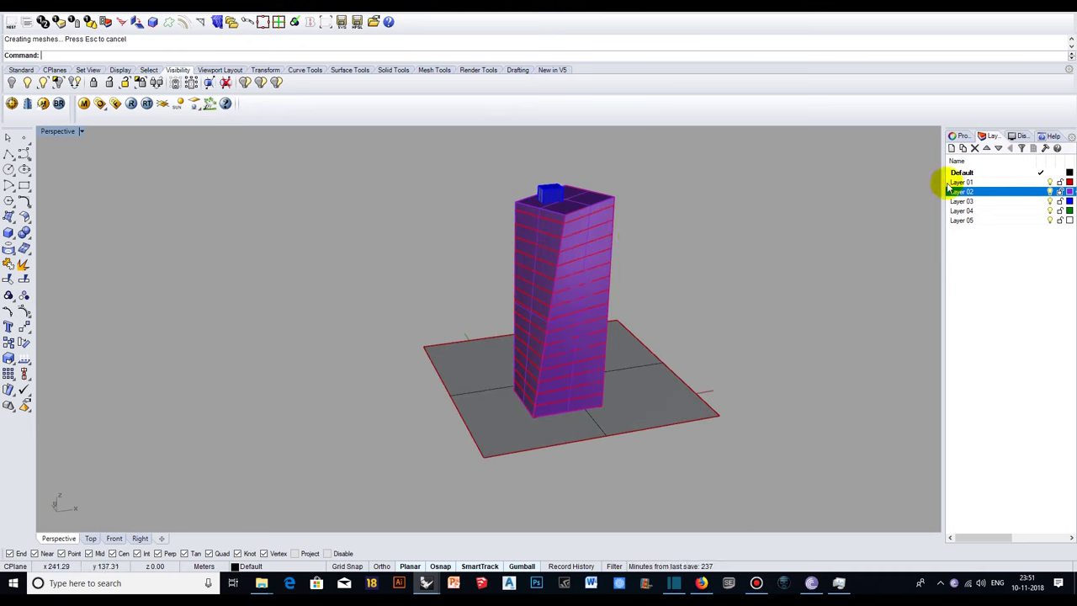
{"action": "left_click", "coordinate": [1050, 192]}
{"action": "mouse_move", "coordinate": [685, 221]}
{"action": "right_mouse_down"}
{"action": "mouse_move", "coordinate": [497, 349]}
{"action": "mouse_move", "coordinate": [653, 351]}
{"action": "right_mouse_up"}
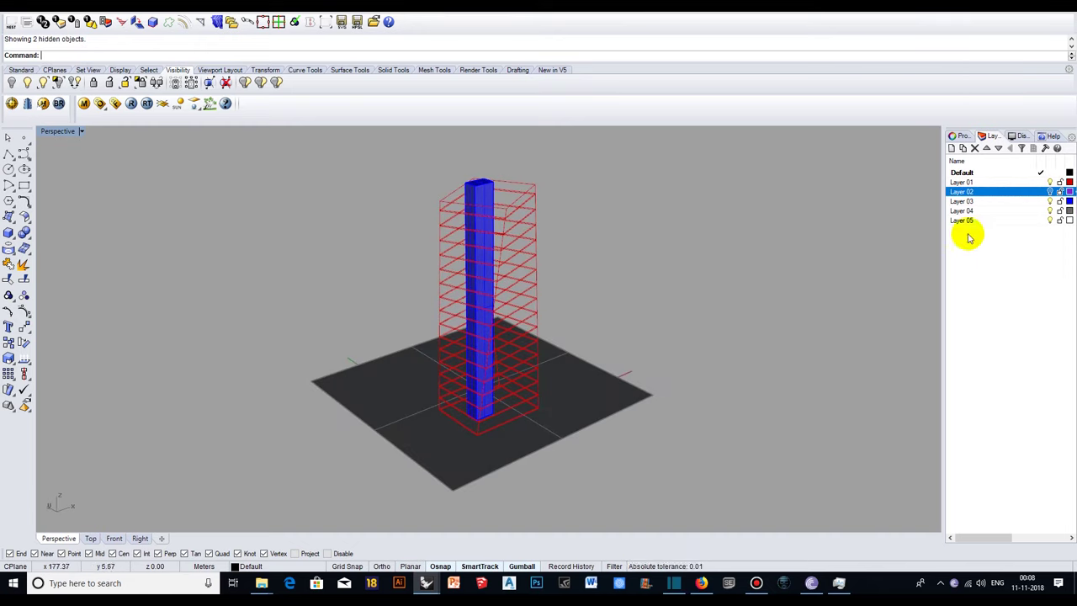
Hide the ground slab on Layer 04 and the blue core on Layer 03
{"action": "left_click", "coordinate": [1052, 211]}
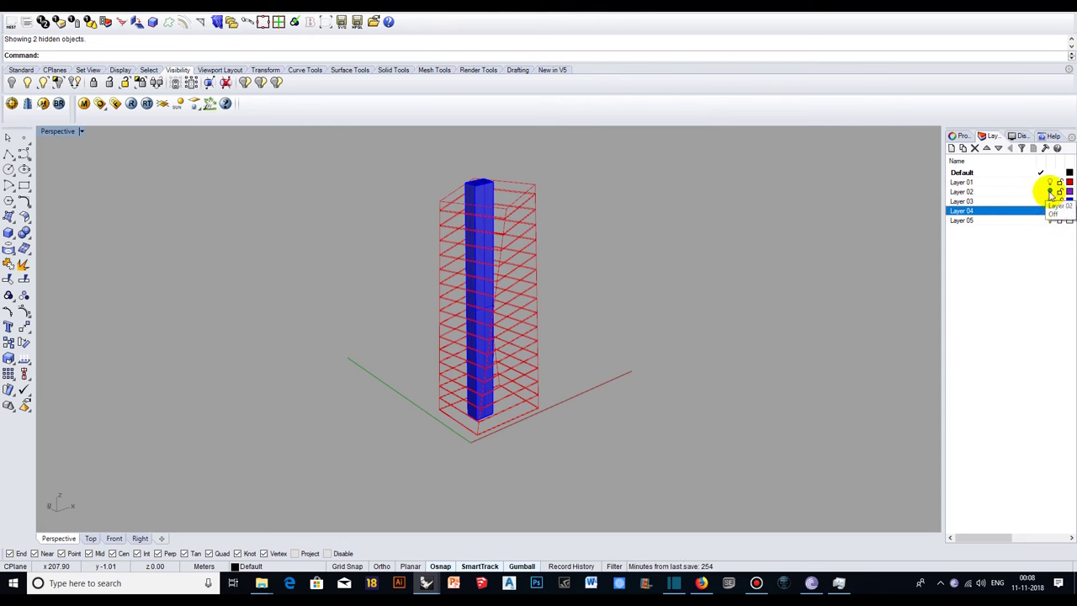
{"action": "left_click", "coordinate": [1051, 201]}
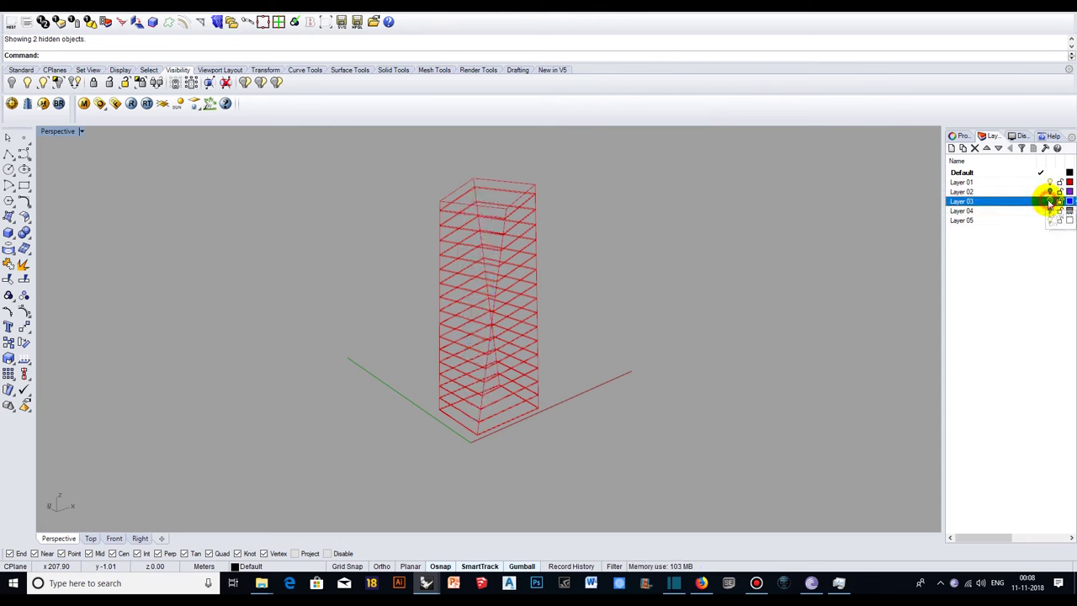
{"action": "right_click_drag", "start_coordinate": [712, 305], "coordinate": [707, 299]}
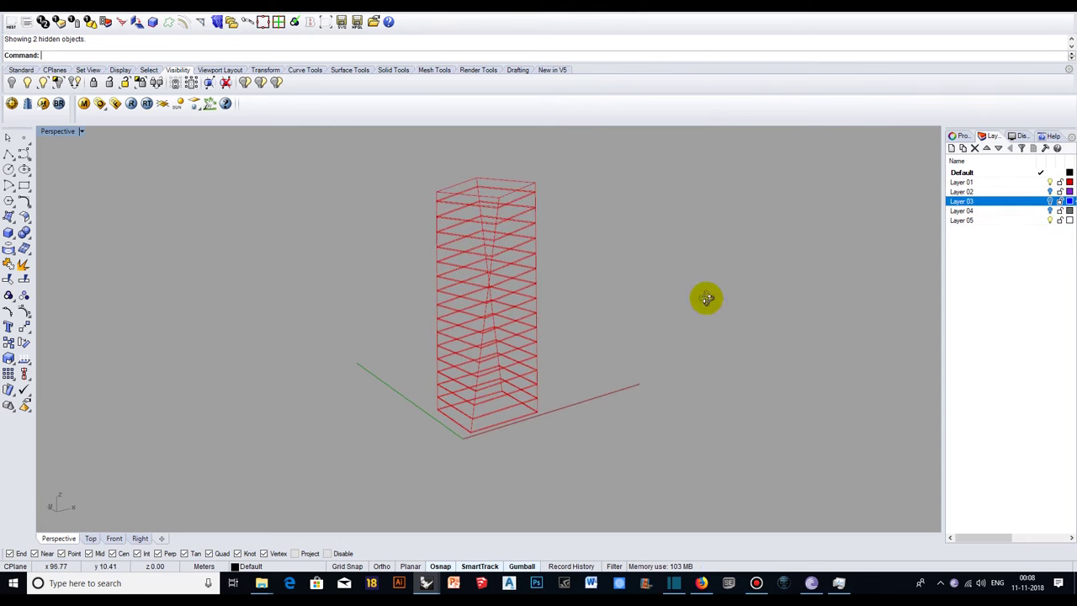
Select all the tower's floor curves, leaving the outer box out of the selection
{"action": "left_click", "coordinate": [498, 202]}
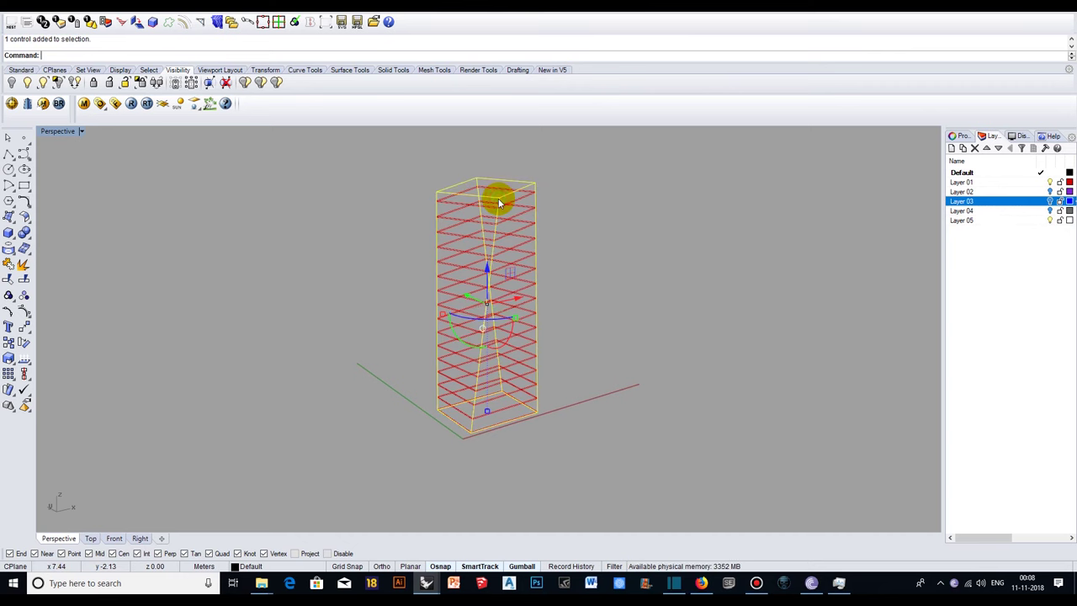
{"action": "left_click_drag", "start_coordinate": [593, 162], "coordinate": [392, 473]}
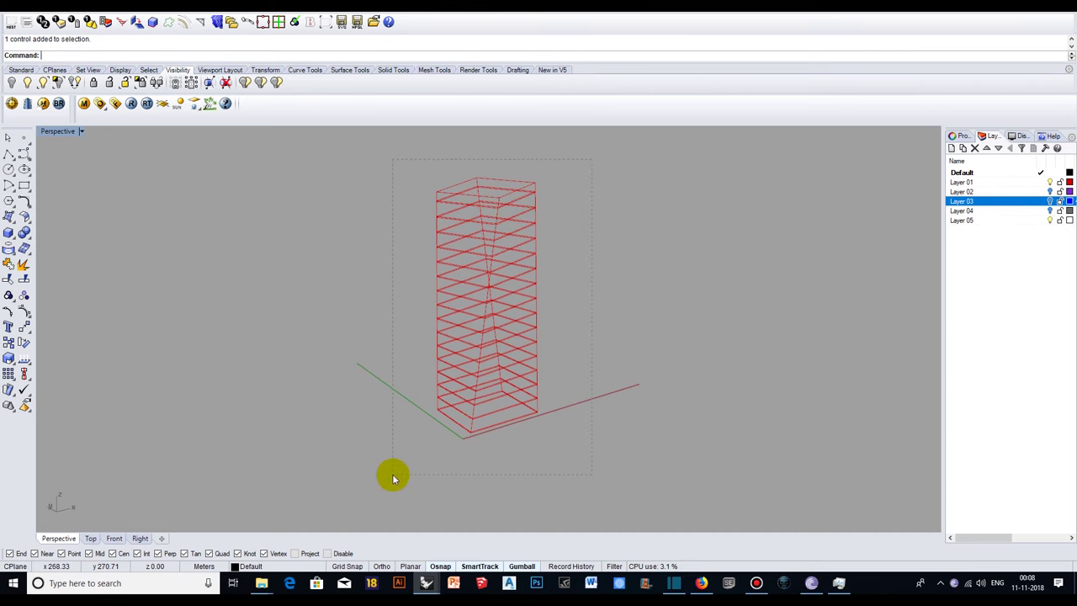
{"action": "left_click", "coordinate": [500, 202], "text": "ctrl"}
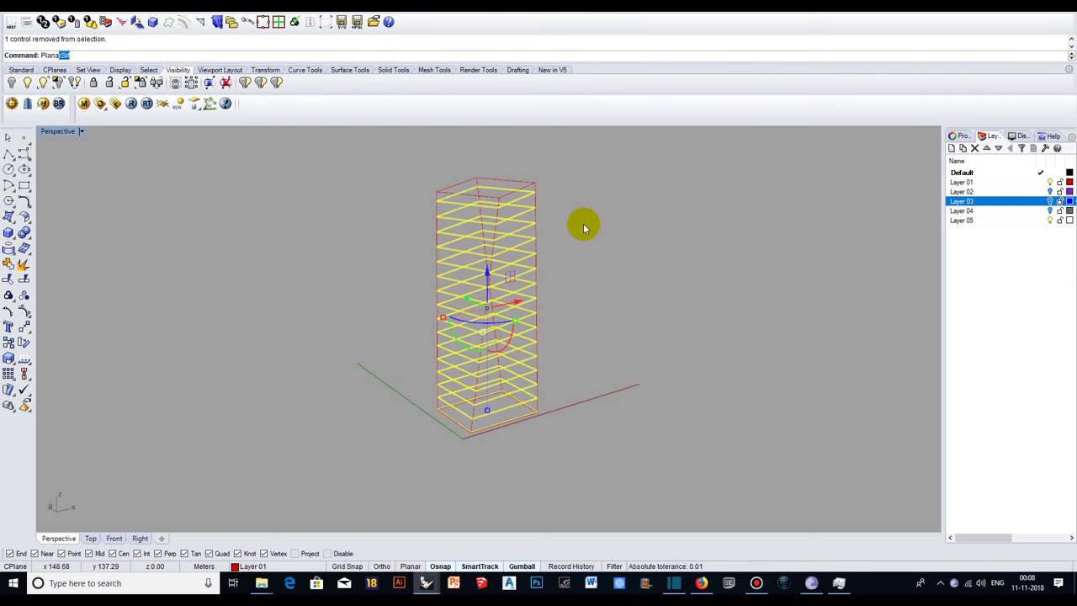
Run PlanarSrf to fill each floor outline with a flat surface
{"action": "type", "text": "rSrf"}
{"action": "key", "text": "Return"}
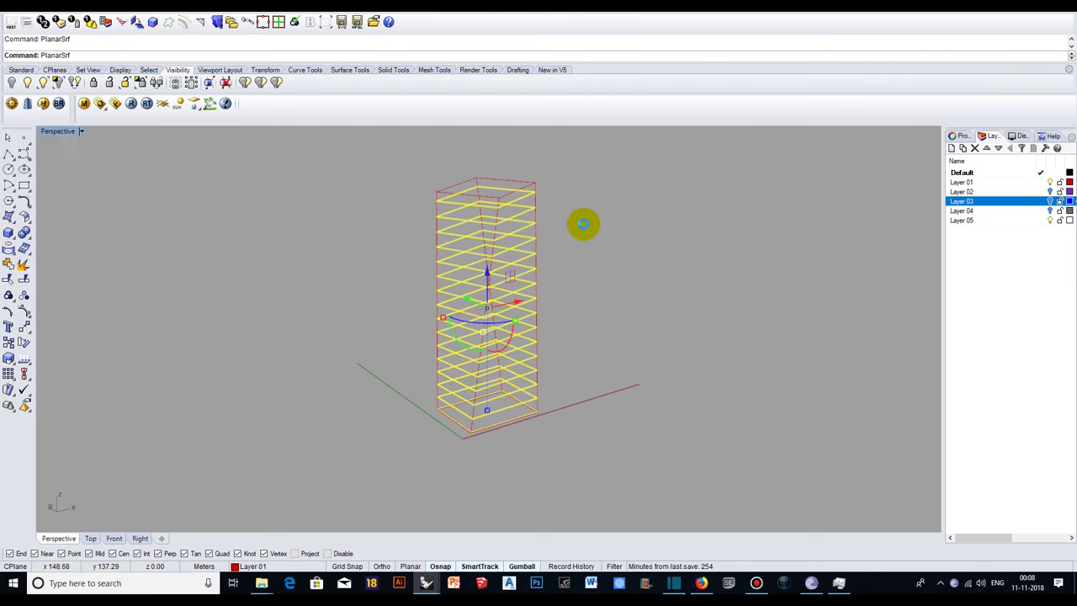
{"action": "left_click", "coordinate": [584, 227]}
{"action": "right_click_drag", "start_coordinate": [582, 224], "coordinate": [569, 242]}
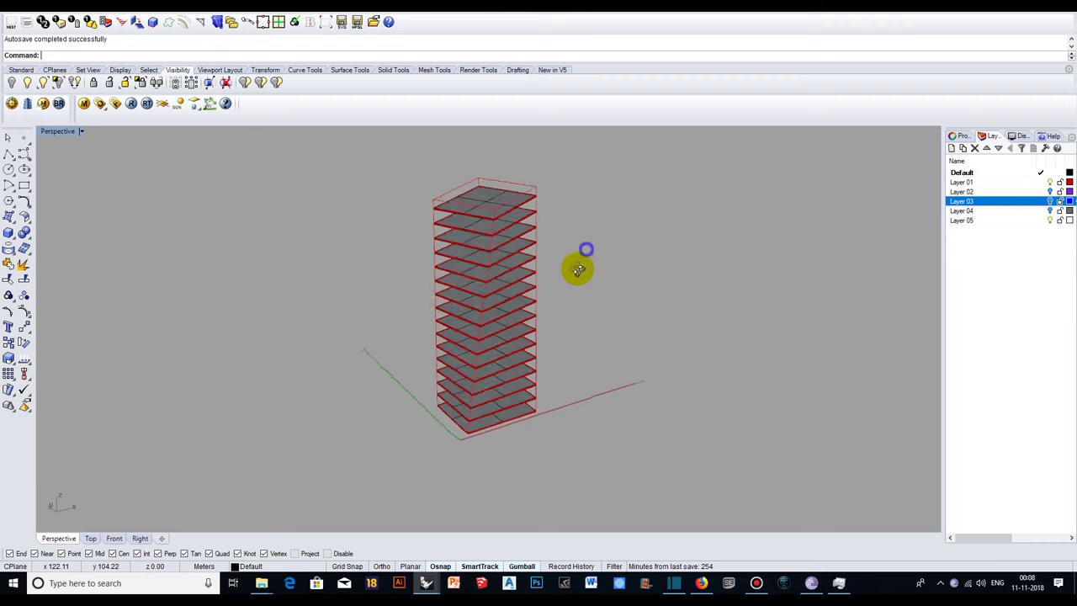
Move all the tower's slabs and outlines onto the red Layer 01
{"action": "left_click", "coordinate": [581, 163]}
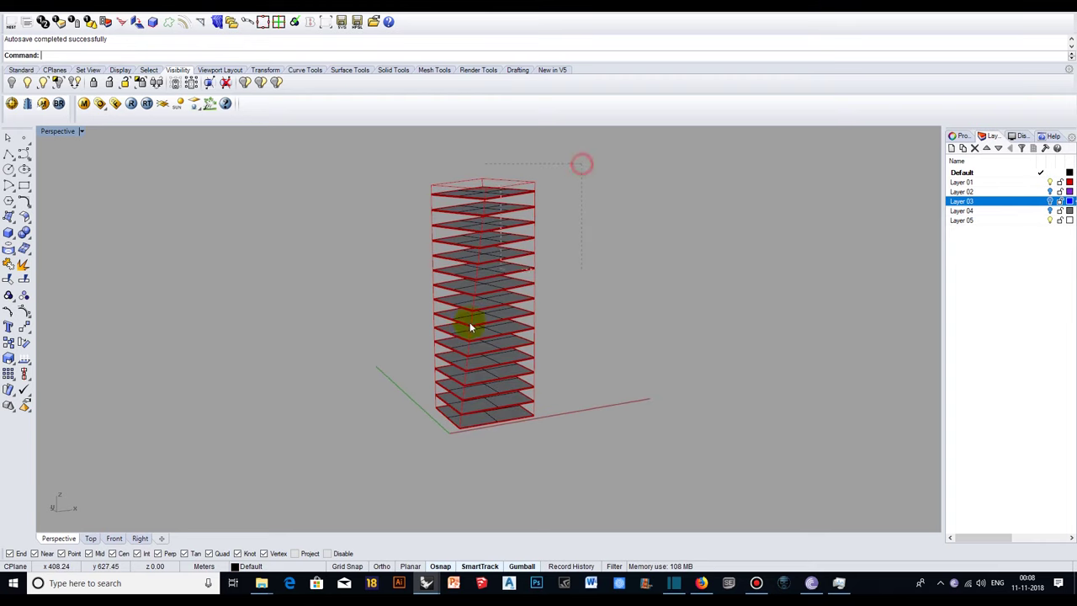
{"action": "left_click_drag", "start_coordinate": [425, 387], "coordinate": [399, 447]}
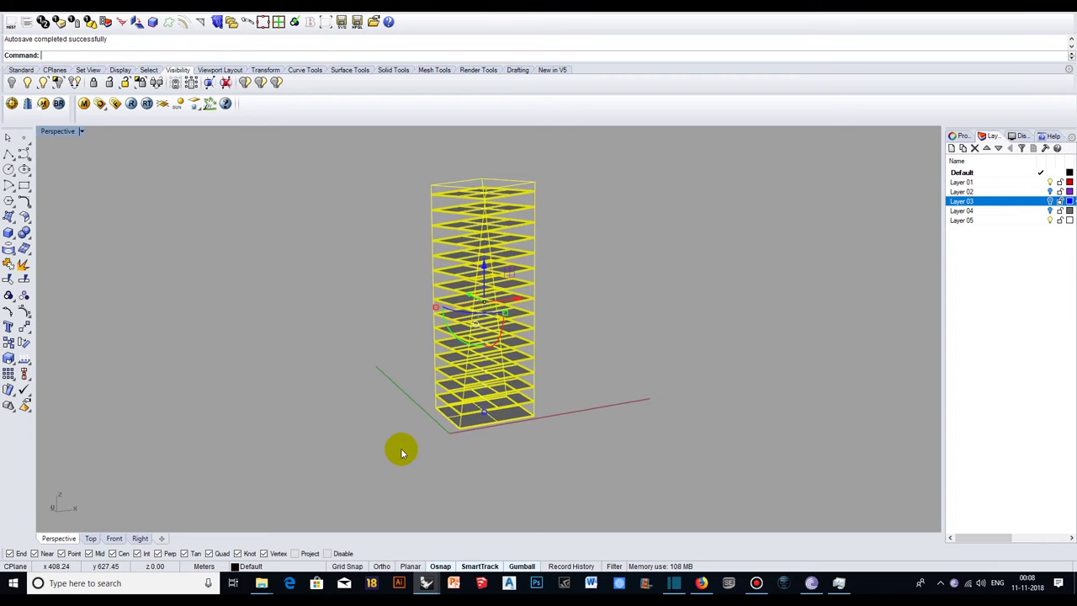
{"action": "right_click", "coordinate": [1027, 182]}
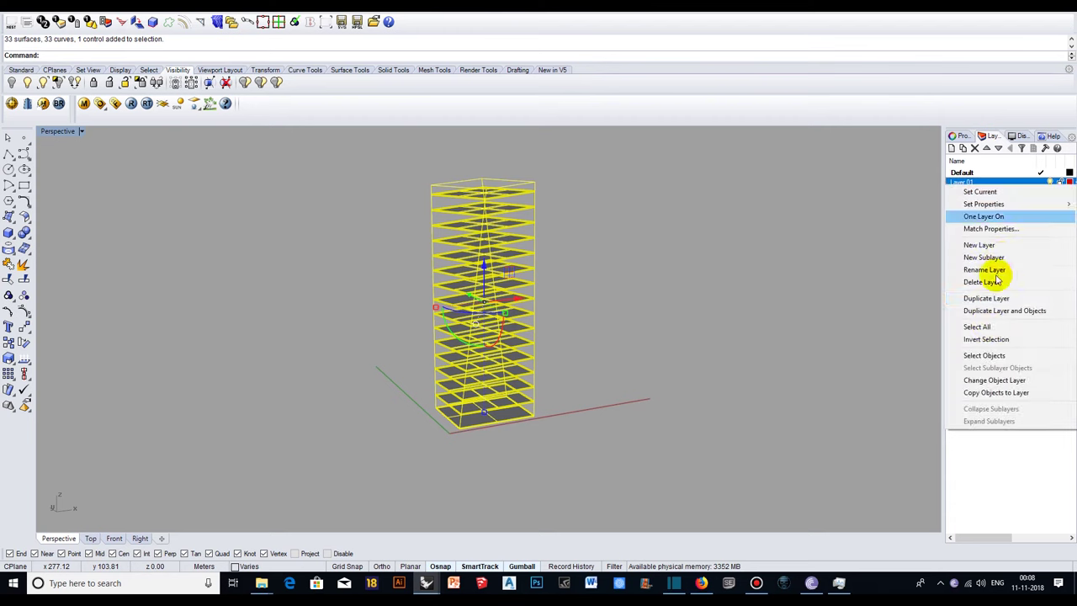
{"action": "left_click", "coordinate": [993, 379]}
{"action": "left_click", "coordinate": [690, 305]}
Turn Layer 03 back on to show the blue core again
{"action": "mouse_move", "coordinate": [618, 213]}
{"action": "right_mouse_down"}
{"action": "mouse_move", "coordinate": [557, 225]}
{"action": "mouse_move", "coordinate": [695, 214]}
{"action": "right_mouse_up"}
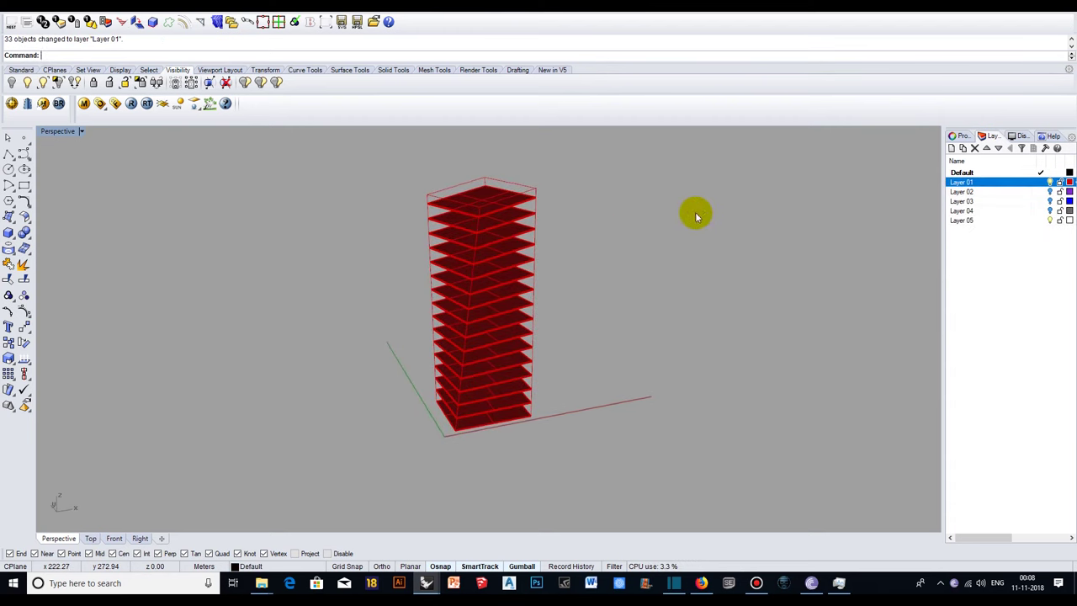
{"action": "left_click", "coordinate": [1050, 201]}
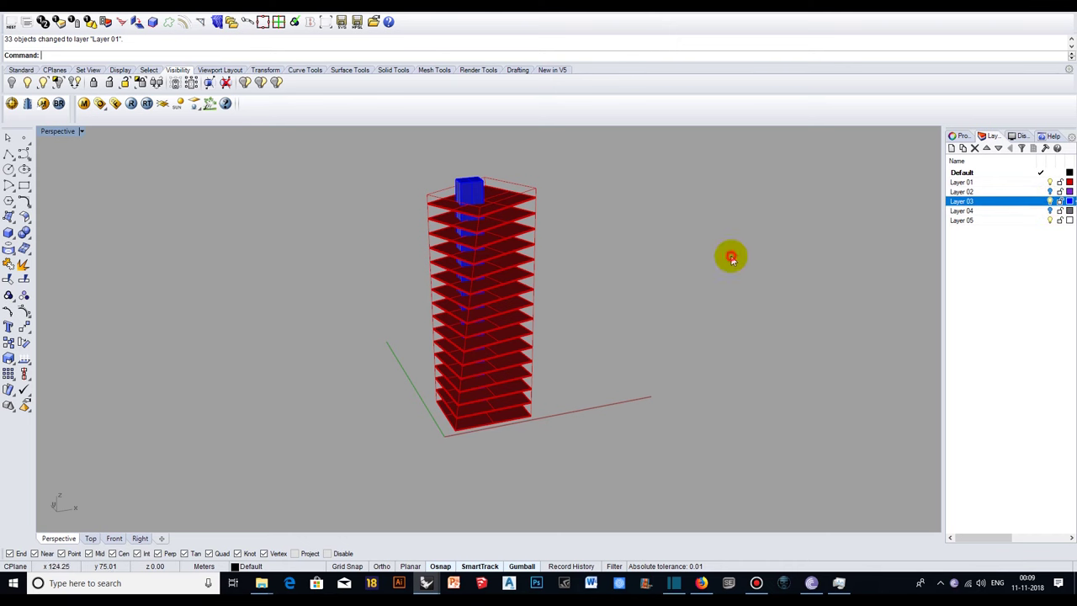
{"action": "mouse_move", "coordinate": [584, 257]}
{"action": "right_mouse_down"}
{"action": "mouse_move", "coordinate": [597, 174]}
{"action": "mouse_move", "coordinate": [558, 233]}
{"action": "mouse_move", "coordinate": [563, 264]}
{"action": "mouse_move", "coordinate": [580, 235]}
{"action": "mouse_move", "coordinate": [637, 260]}
{"action": "mouse_move", "coordinate": [678, 334]}
{"action": "mouse_move", "coordinate": [681, 367]}
{"action": "right_mouse_up"}
Explode the blue core box and delete its top face
{"action": "scroll", "coordinate": [528, 319], "scroll_direction": "up", "scroll_amount": 4}
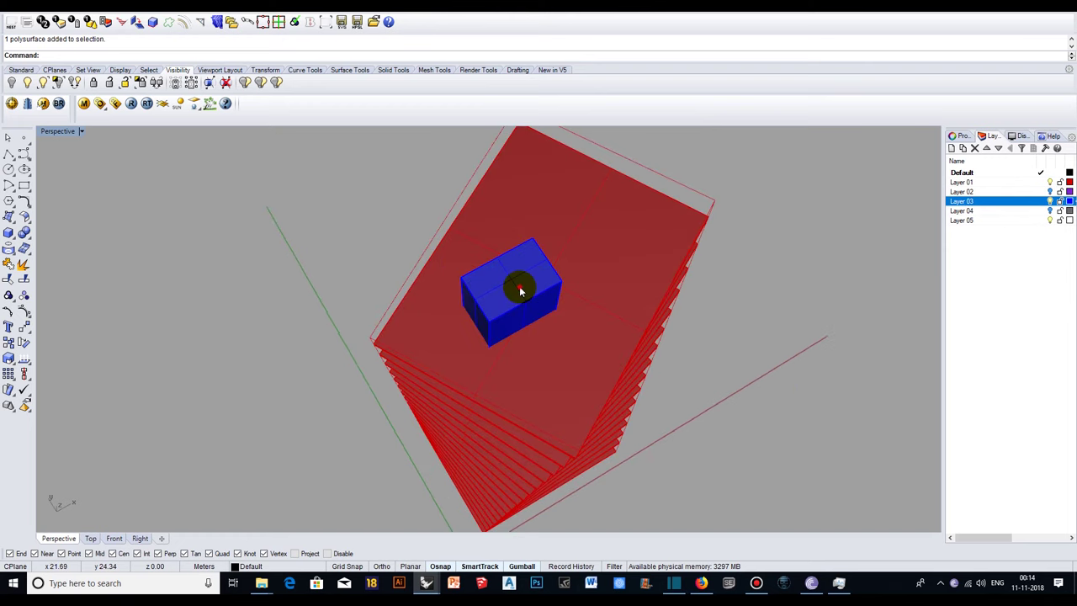
{"action": "left_click", "coordinate": [520, 290]}
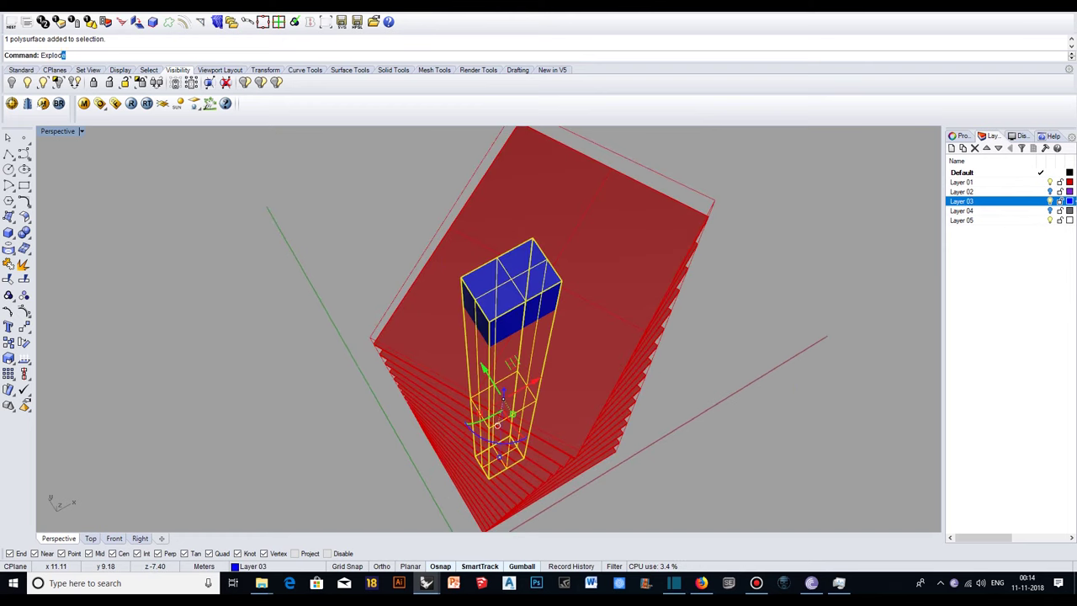
{"action": "left_click", "coordinate": [716, 290]}
{"action": "left_click", "coordinate": [525, 283]}
{"action": "key", "text": "Delete"}
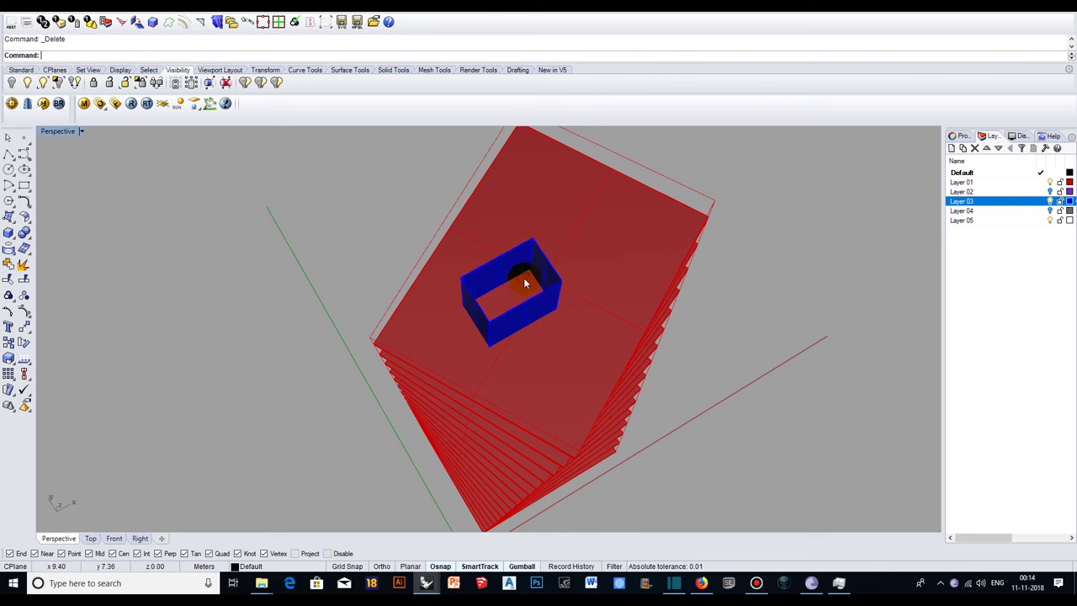
Select the open core's wall surfaces and start Trim with them as cutters
{"action": "scroll", "coordinate": [520, 335], "scroll_direction": "up", "scroll_amount": 5}
{"action": "scroll", "coordinate": [519, 339], "scroll_direction": "down", "scroll_amount": 5}
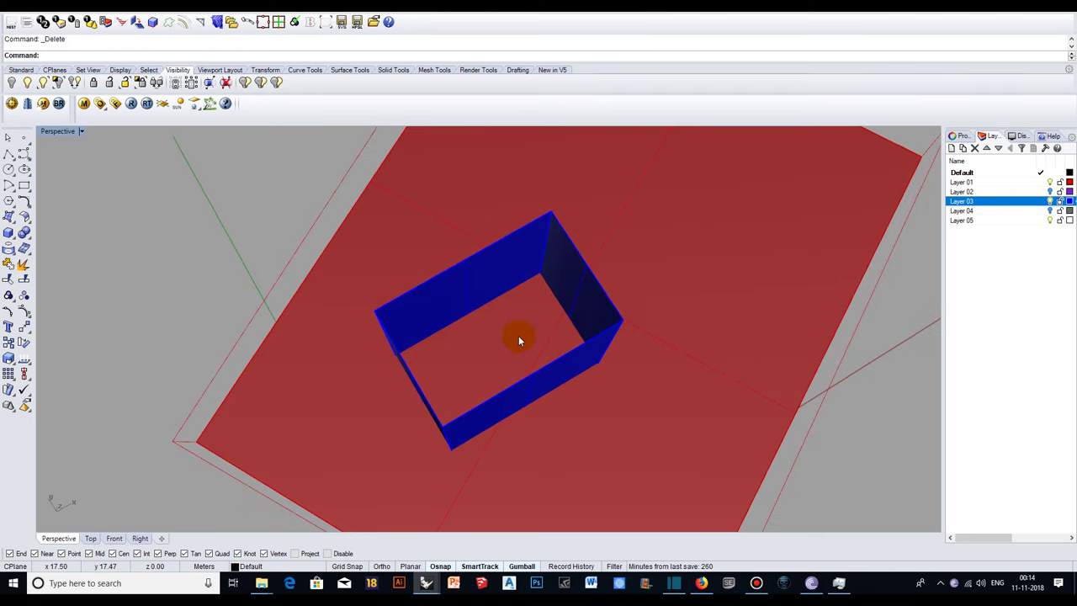
{"action": "left_click", "coordinate": [471, 302]}
{"action": "right_click_drag", "start_coordinate": [460, 338], "coordinate": [433, 337]}
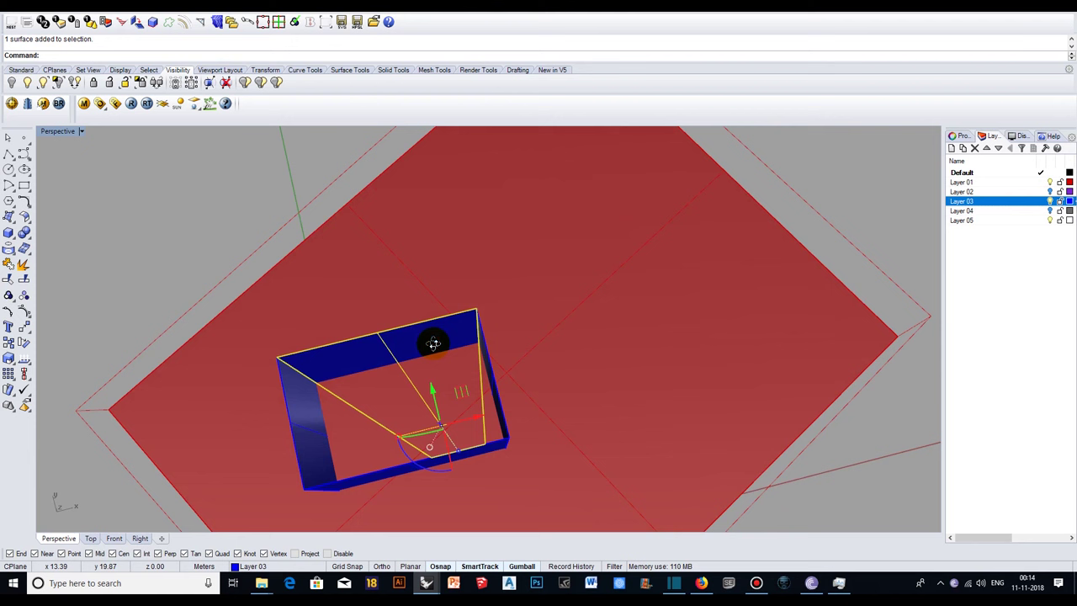
{"action": "left_click", "coordinate": [315, 416]}
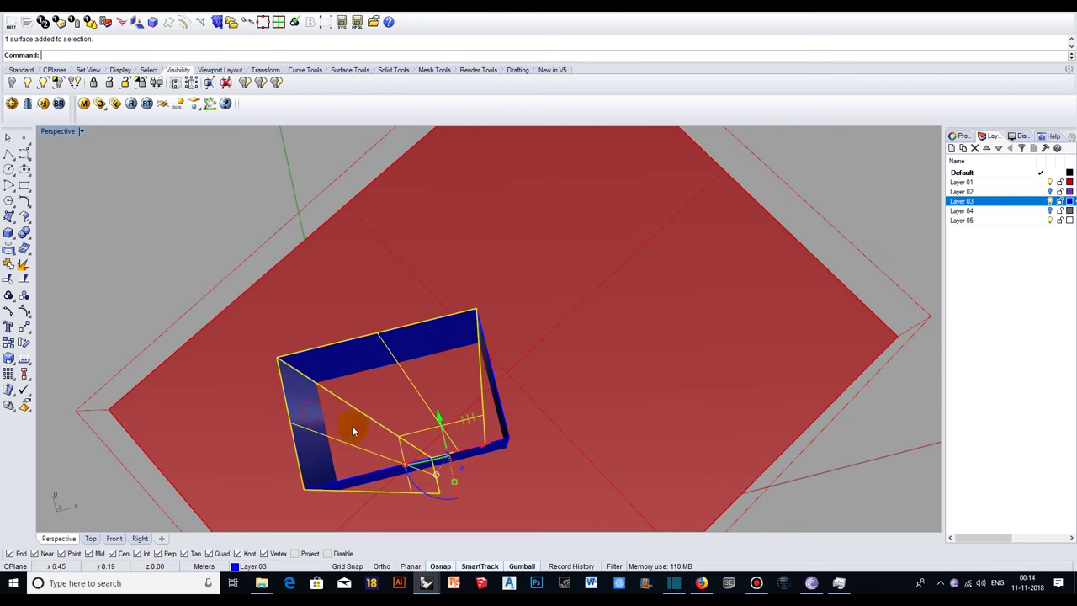
{"action": "right_click_drag", "start_coordinate": [439, 446], "coordinate": [452, 448]}
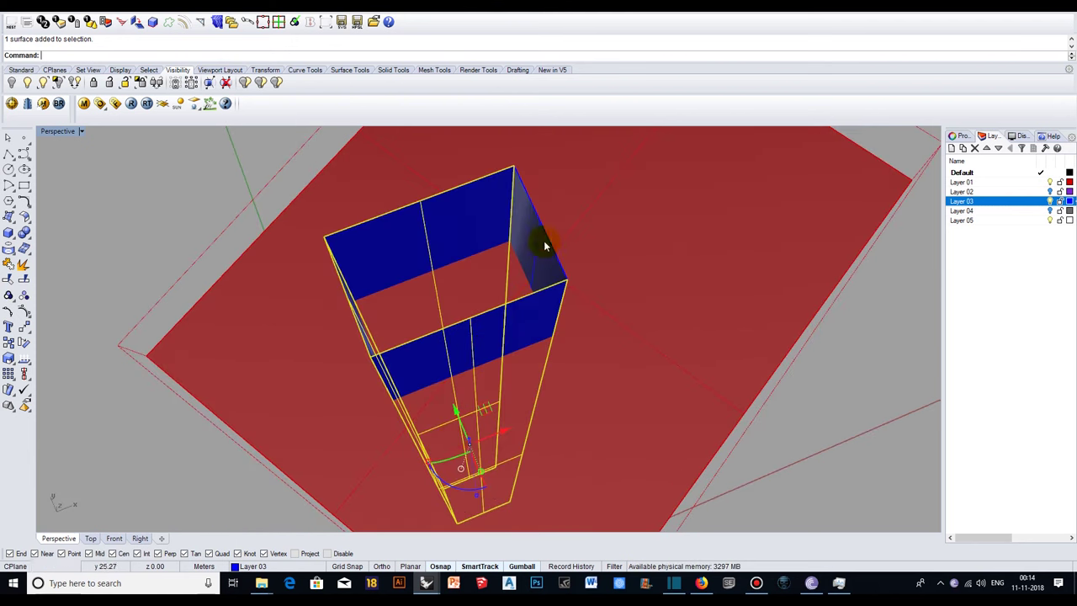
{"action": "right_click_drag", "start_coordinate": [526, 257], "coordinate": [494, 354]}
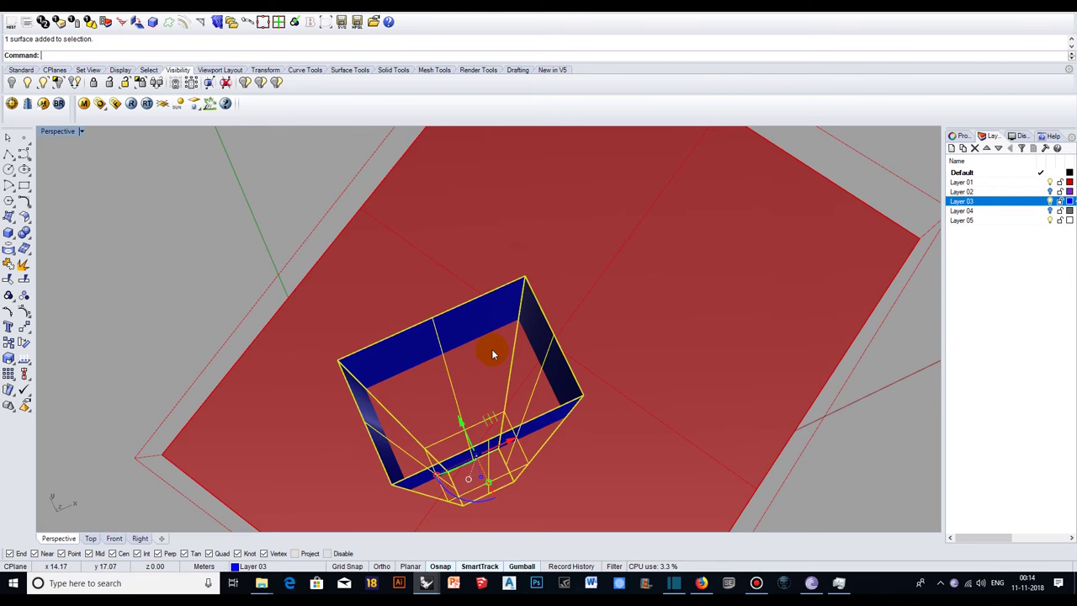
{"action": "type", "text": "Trim"}
{"action": "key", "text": "Return"}
Trim away the first slab pieces inside the core, picking overlapping surfaces from the Selection Menu
{"action": "left_click", "coordinate": [483, 379]}
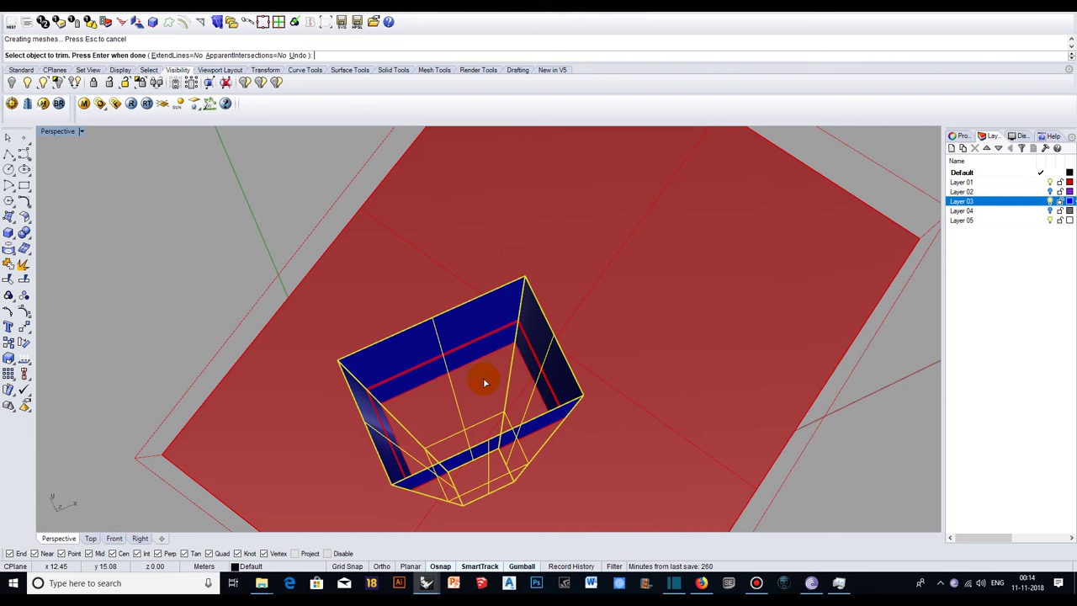
{"action": "left_click", "coordinate": [492, 404]}
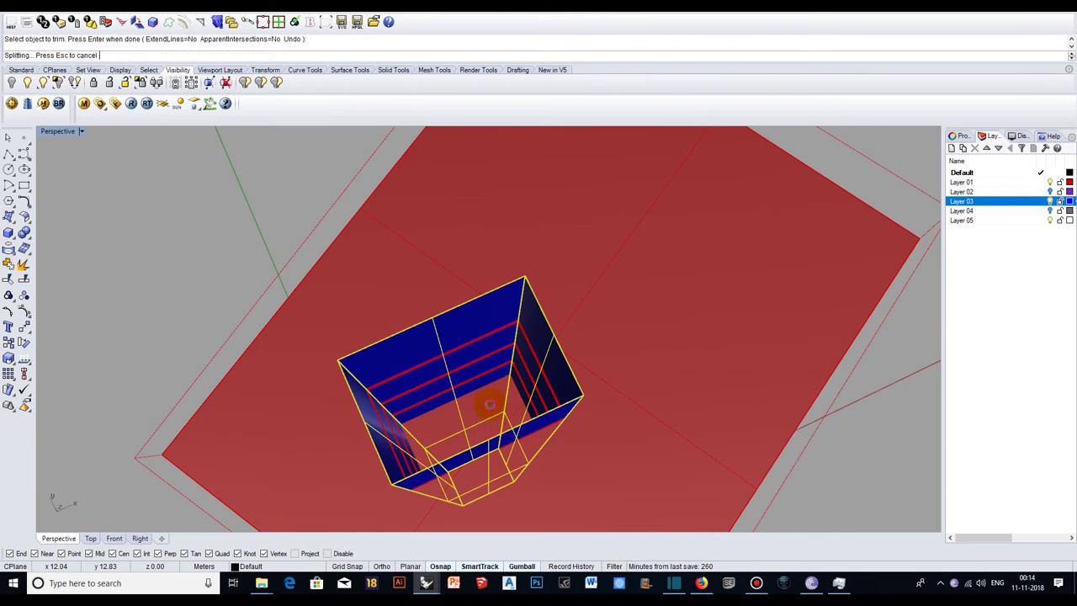
{"action": "right_click_drag", "start_coordinate": [491, 408], "coordinate": [495, 415]}
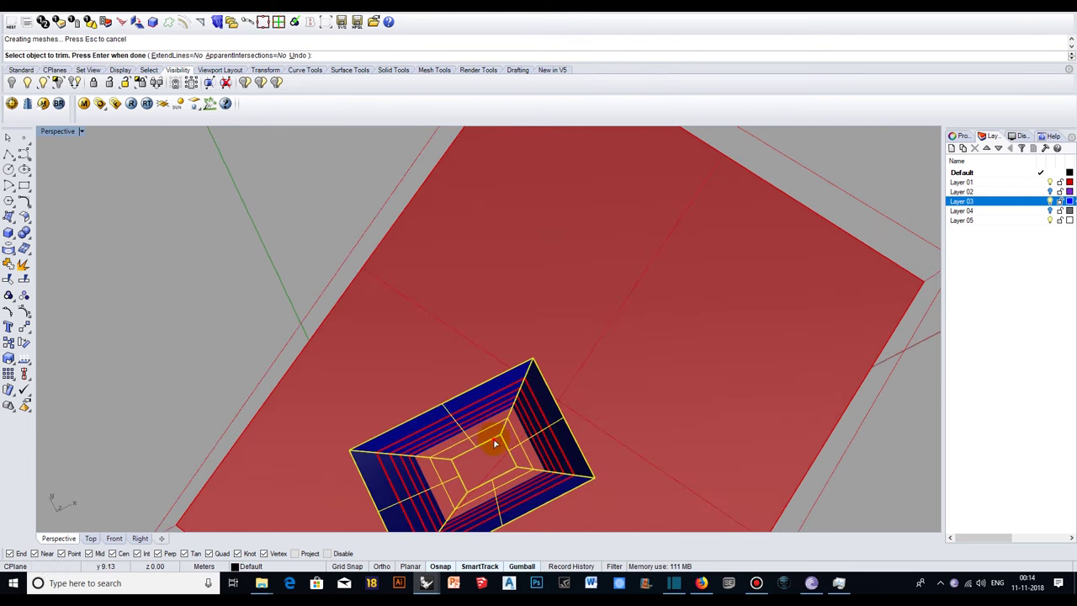
{"action": "left_click", "coordinate": [493, 449]}
{"action": "left_click", "coordinate": [495, 455]}
{"action": "left_click", "coordinate": [494, 454]}
{"action": "left_click", "coordinate": [495, 454]}
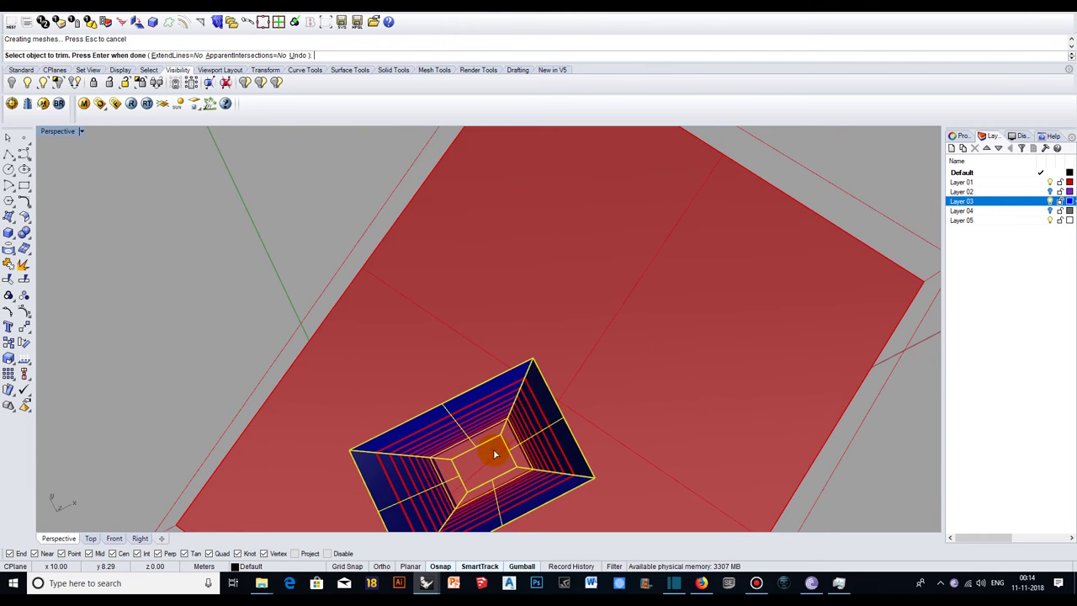
{"action": "left_click", "coordinate": [494, 454]}
{"action": "left_click", "coordinate": [518, 480]}
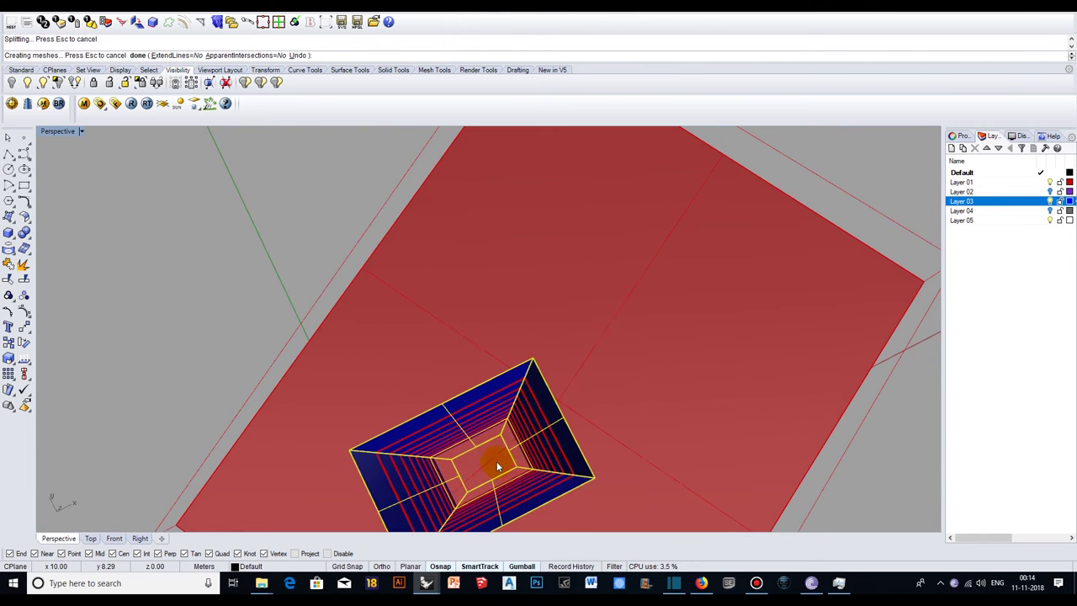
Trim the remaining slab pieces inside the core and finish the Trim
{"action": "left_click", "coordinate": [488, 455]}
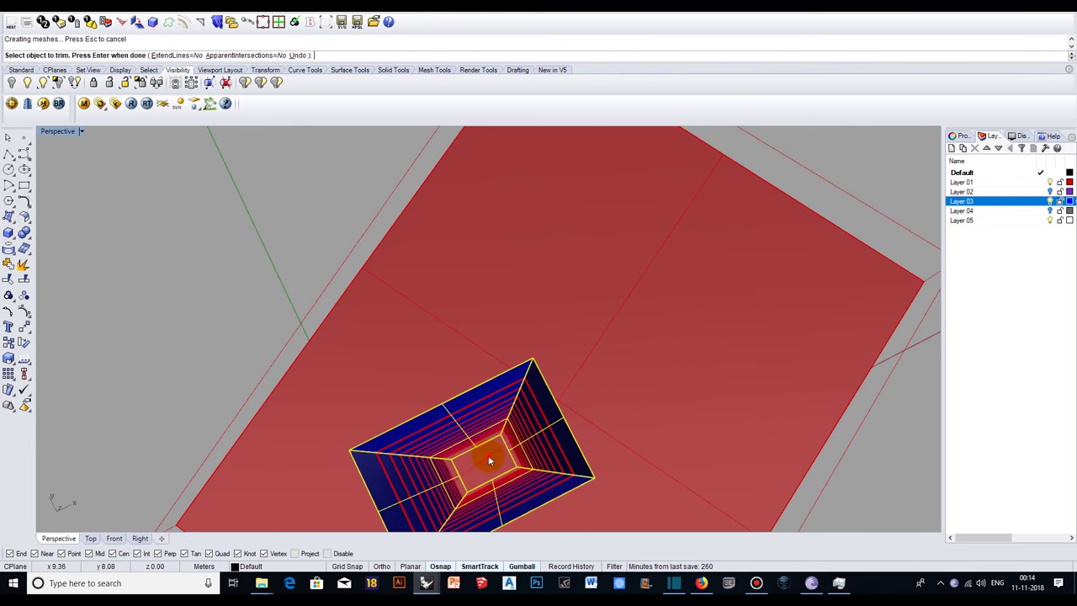
{"action": "left_click", "coordinate": [488, 459]}
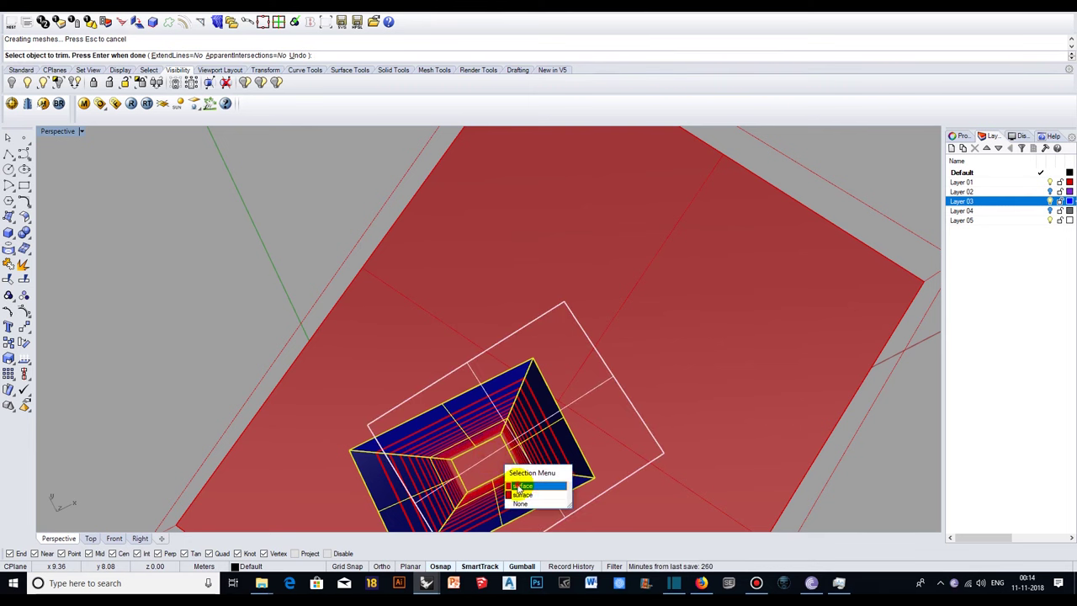
{"action": "left_click", "coordinate": [513, 487]}
{"action": "left_click", "coordinate": [494, 469]}
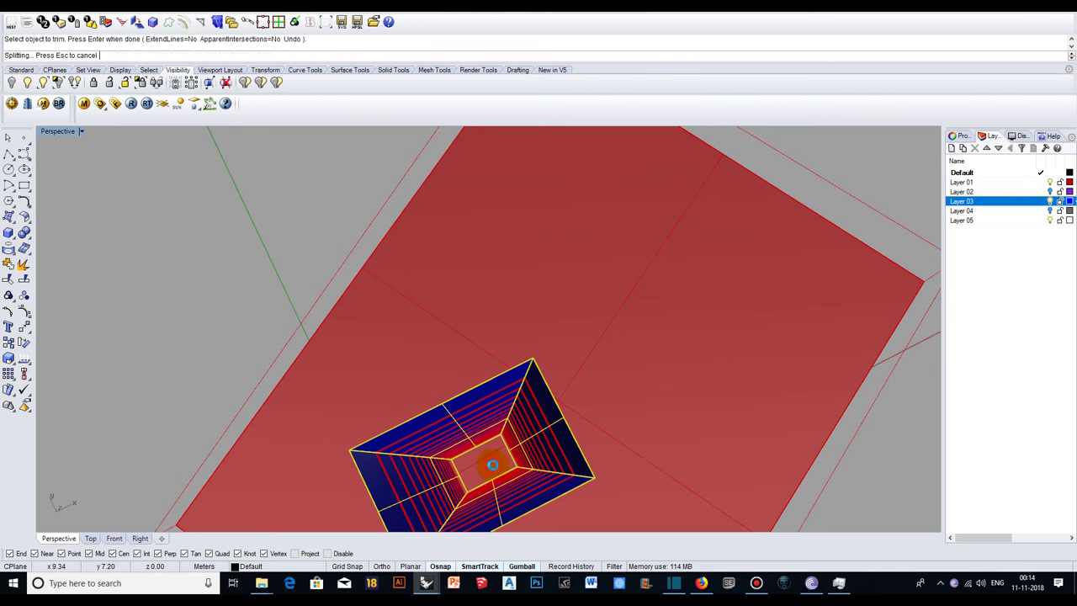
{"action": "left_click", "coordinate": [494, 470]}
{"action": "left_click", "coordinate": [494, 468]}
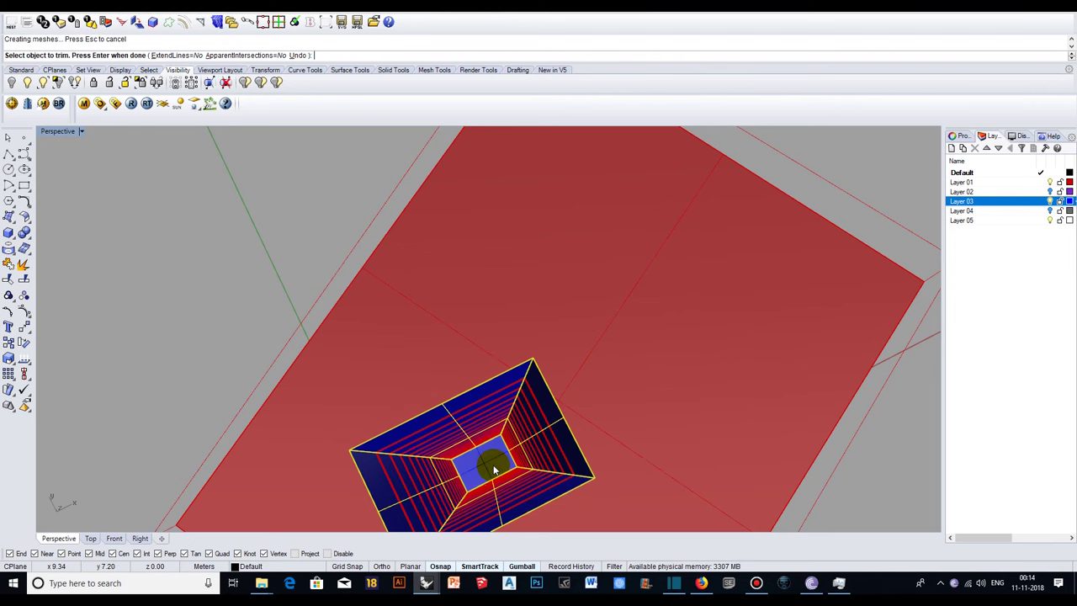
{"action": "mouse_move", "coordinate": [509, 480]}
{"action": "right_mouse_down"}
{"action": "mouse_move", "coordinate": [522, 480]}
{"action": "mouse_move", "coordinate": [540, 432]}
{"action": "right_mouse_up"}
{"action": "scroll", "coordinate": [530, 463], "scroll_direction": "down", "scroll_amount": 3}
{"action": "mouse_move", "coordinate": [656, 381]}
{"action": "right_mouse_down"}
{"action": "mouse_move", "coordinate": [651, 363]}
{"action": "mouse_move", "coordinate": [601, 329]}
{"action": "mouse_move", "coordinate": [724, 298]}
{"action": "mouse_move", "coordinate": [676, 330]}
{"action": "mouse_move", "coordinate": [645, 378]}
{"action": "mouse_move", "coordinate": [644, 414]}
{"action": "mouse_move", "coordinate": [645, 365]}
{"action": "mouse_move", "coordinate": [563, 312]}
{"action": "right_mouse_up"}
{"action": "key", "text": "Return"}
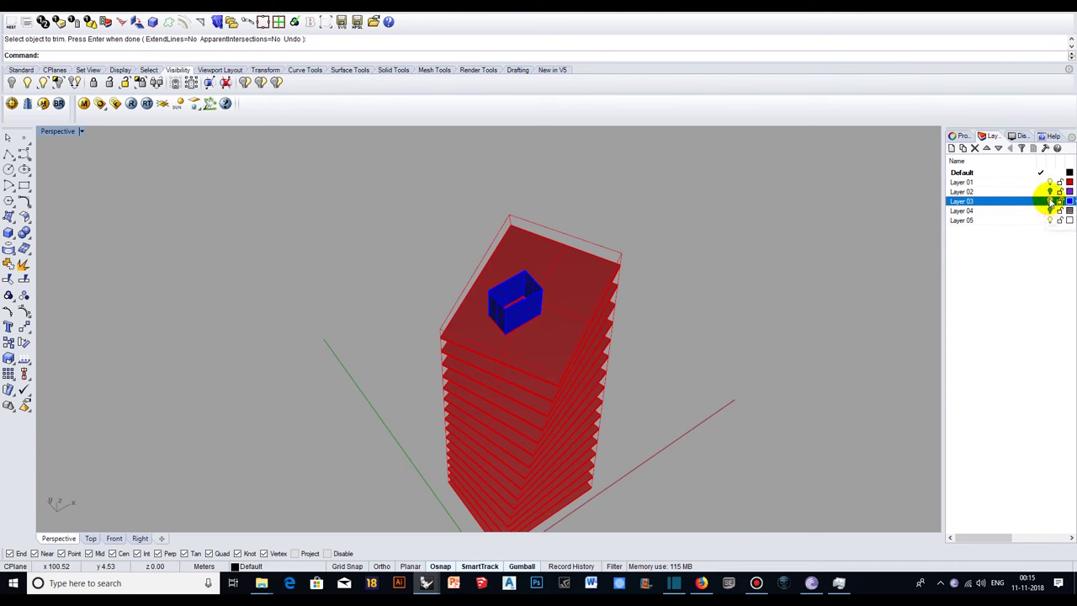
Turn off Layer 03 and orbit to see the shaft openings through the red floors
{"action": "left_click", "coordinate": [1050, 200]}
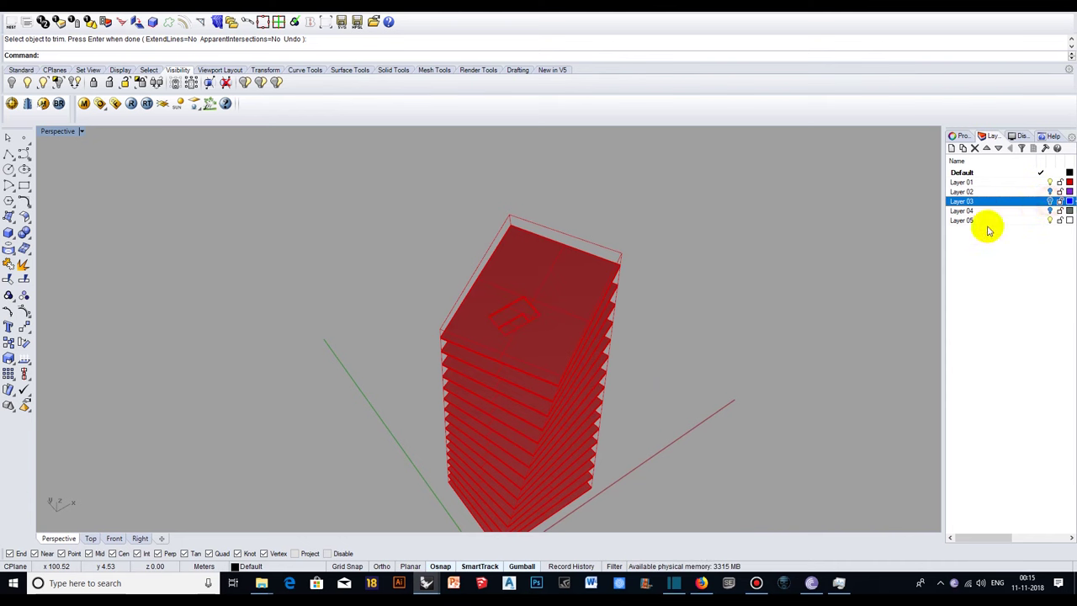
{"action": "mouse_move", "coordinate": [645, 404]}
{"action": "right_mouse_down"}
{"action": "mouse_move", "coordinate": [678, 219]}
{"action": "mouse_move", "coordinate": [668, 344]}
{"action": "mouse_move", "coordinate": [685, 392]}
{"action": "mouse_move", "coordinate": [729, 416]}
{"action": "mouse_move", "coordinate": [613, 403]}
{"action": "mouse_move", "coordinate": [666, 341]}
{"action": "mouse_move", "coordinate": [700, 366]}
{"action": "mouse_move", "coordinate": [705, 413]}
{"action": "mouse_move", "coordinate": [667, 347]}
{"action": "mouse_move", "coordinate": [749, 270]}
{"action": "mouse_move", "coordinate": [620, 253]}
{"action": "mouse_move", "coordinate": [520, 265]}
{"action": "mouse_move", "coordinate": [511, 346]}
{"action": "mouse_move", "coordinate": [521, 428]}
{"action": "mouse_move", "coordinate": [550, 305]}
{"action": "right_mouse_up"}
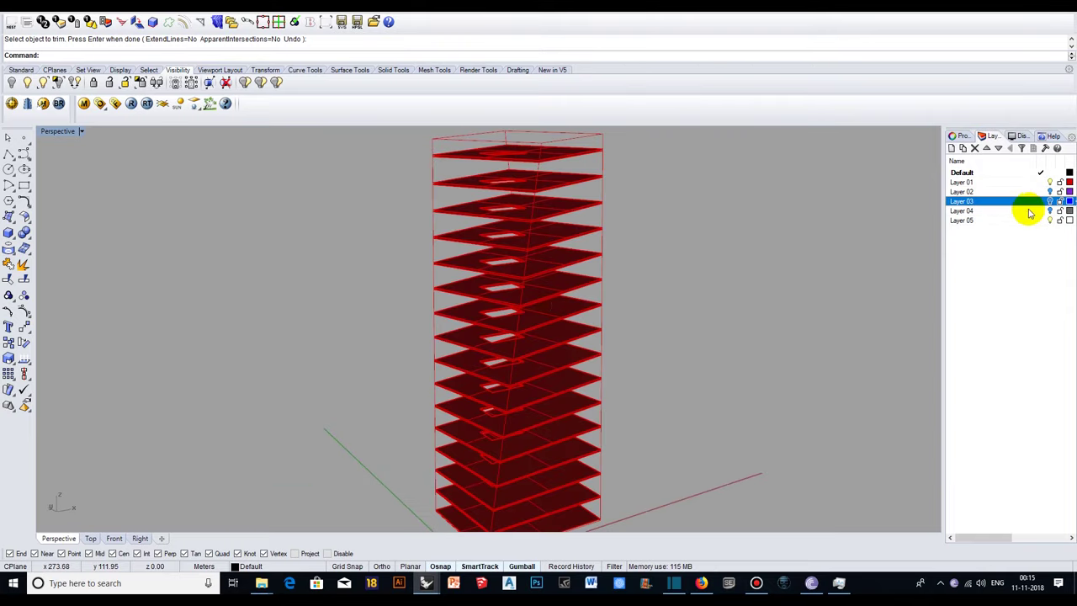
Turn on Layers 03, 02 and 04 to show the core, purple facade and ground slab
{"action": "left_click", "coordinate": [1051, 201]}
{"action": "scroll", "coordinate": [596, 308], "scroll_direction": "down", "scroll_amount": 3}
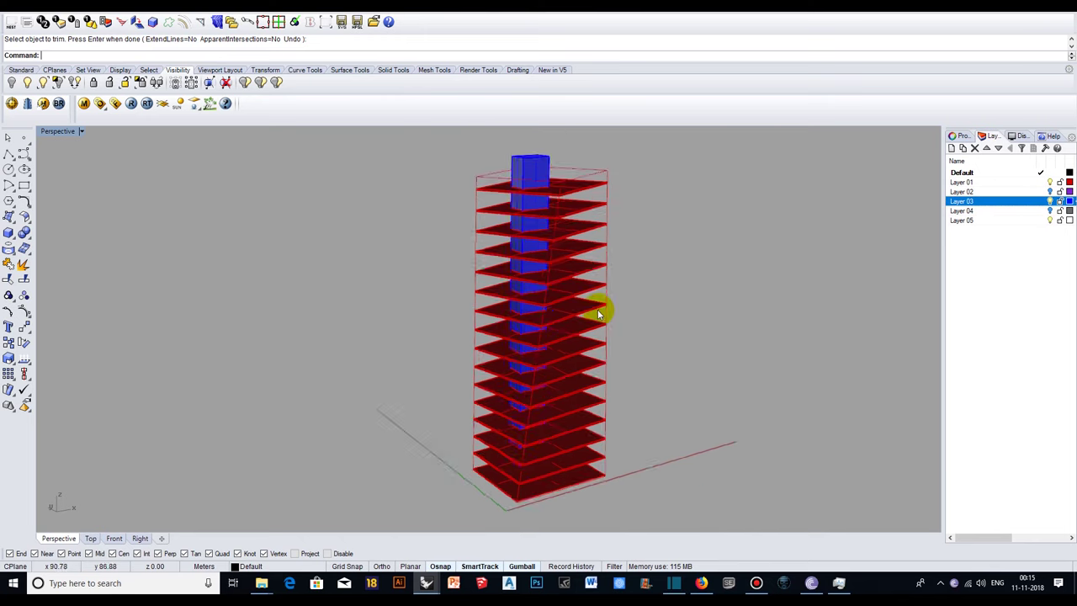
{"action": "scroll", "coordinate": [722, 248], "scroll_direction": "up", "scroll_amount": 2}
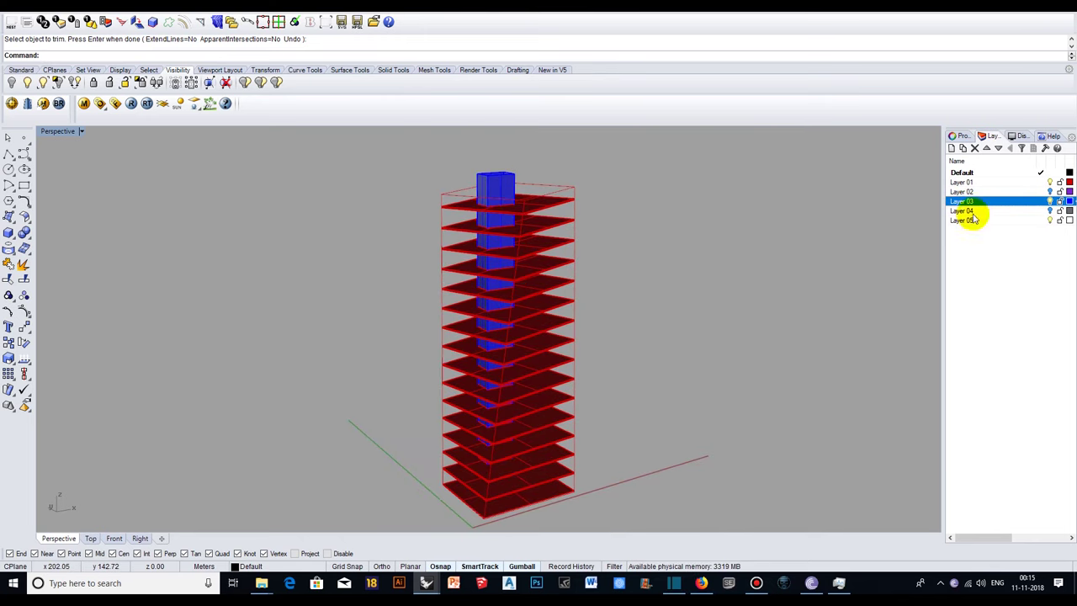
{"action": "left_click", "coordinate": [1050, 192]}
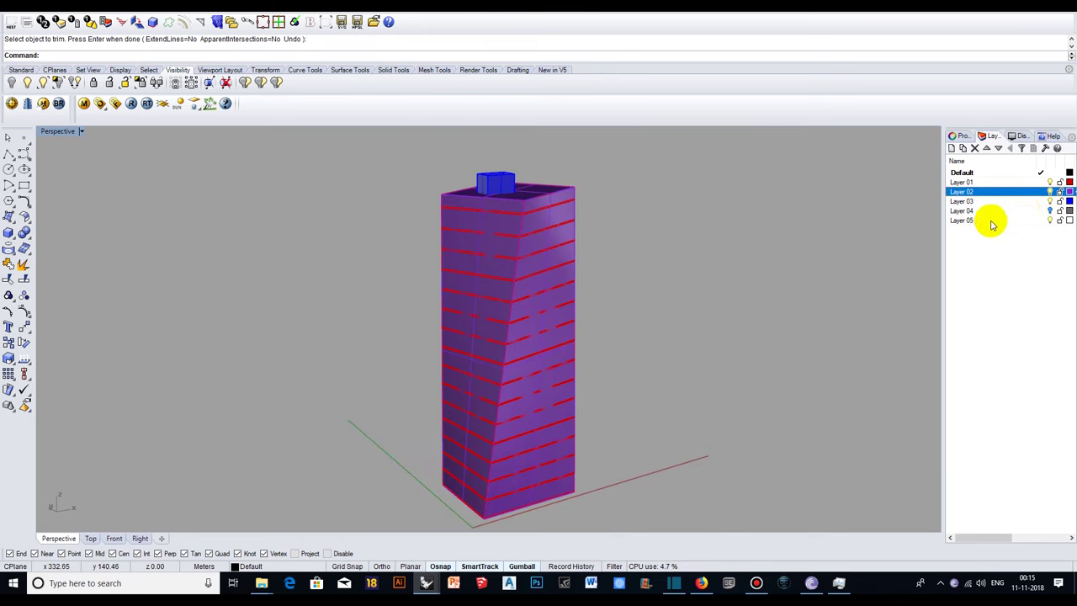
{"action": "left_click", "coordinate": [1050, 211]}
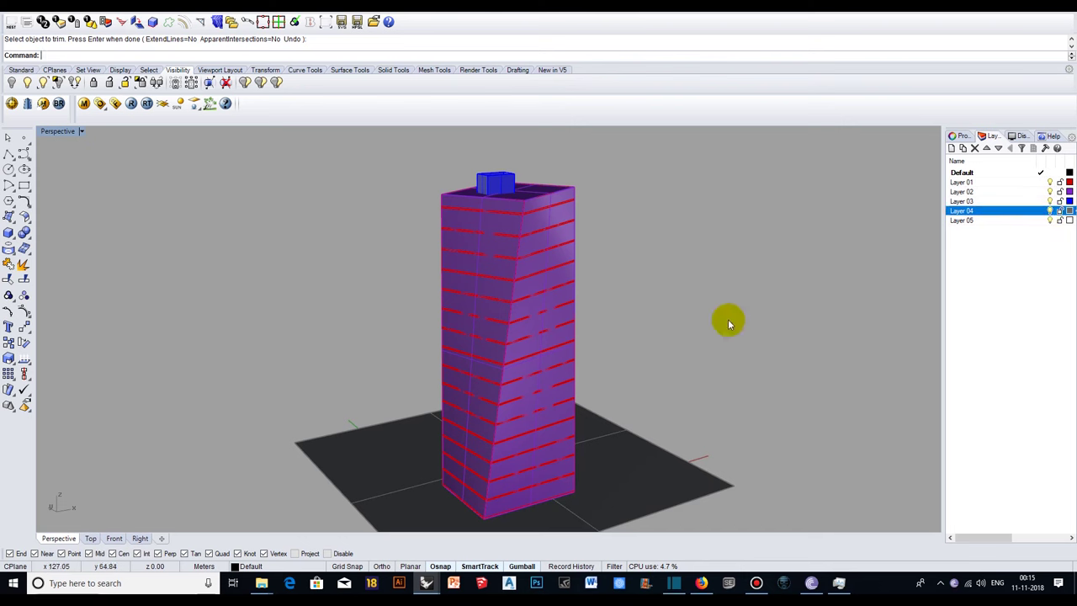
{"action": "mouse_move", "coordinate": [783, 318]}
{"action": "right_mouse_down"}
{"action": "mouse_move", "coordinate": [382, 320]}
{"action": "mouse_move", "coordinate": [664, 331]}
{"action": "mouse_move", "coordinate": [752, 306]}
{"action": "right_mouse_up"}
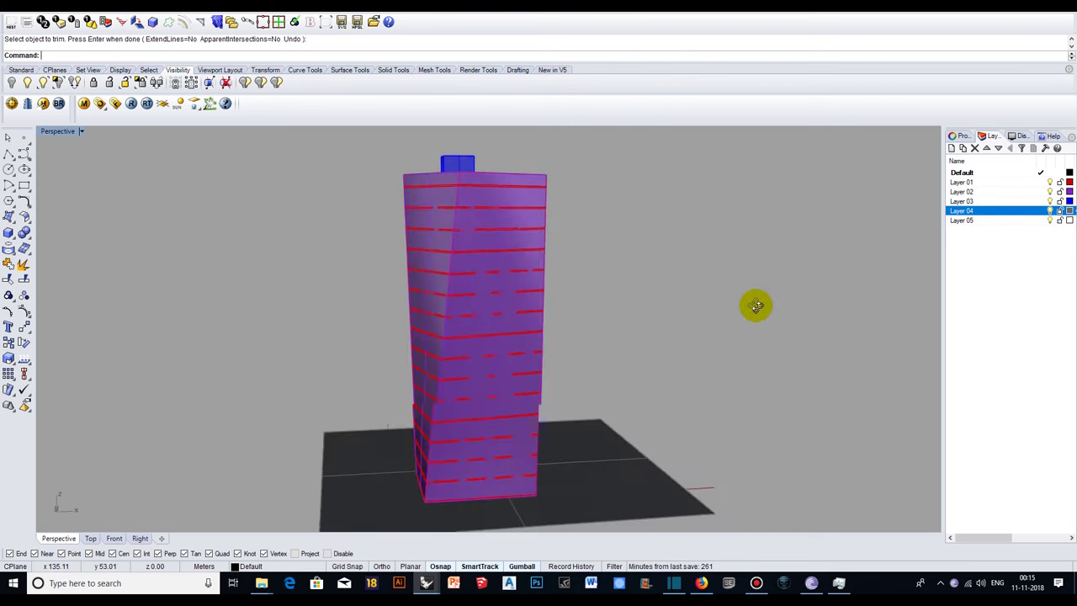